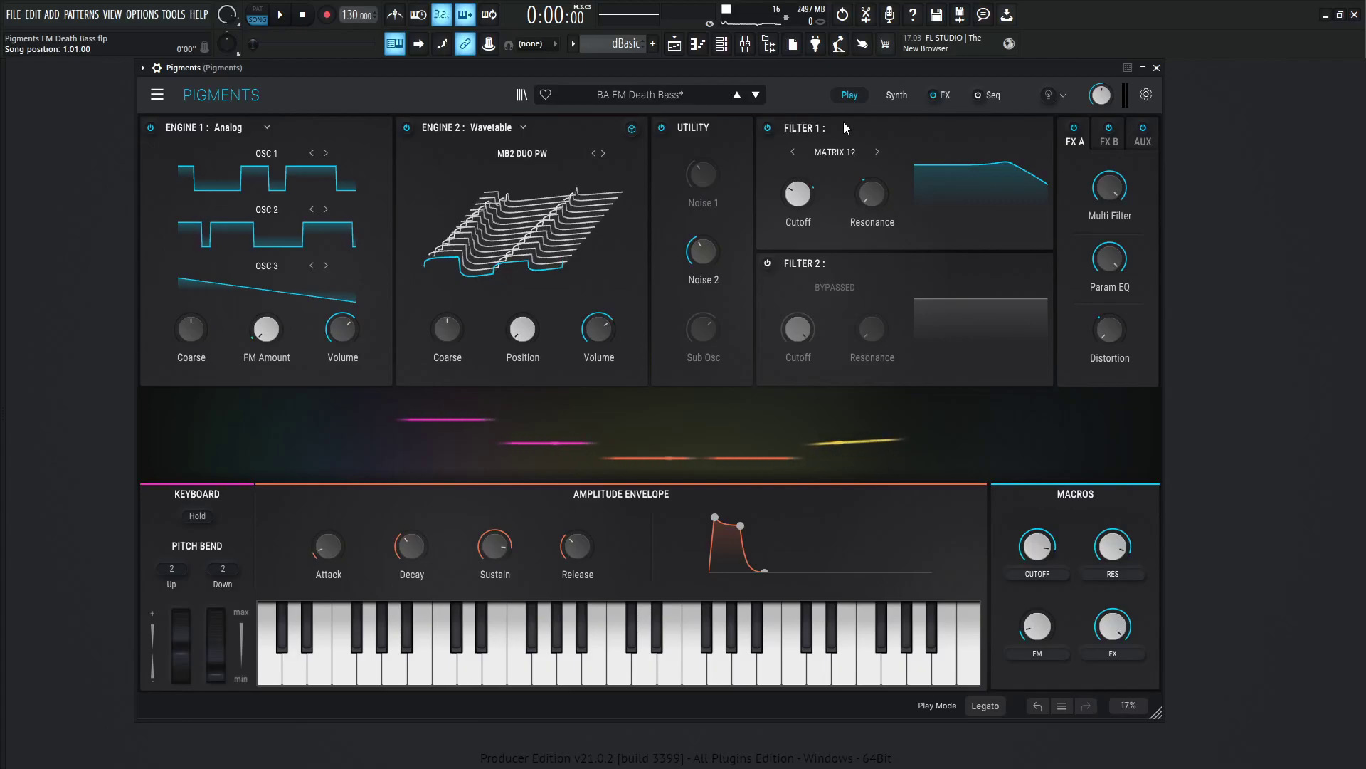
# Play the bass pattern while lowering the FM macro to 0.056, and stop playback.
pyautogui.press('space')
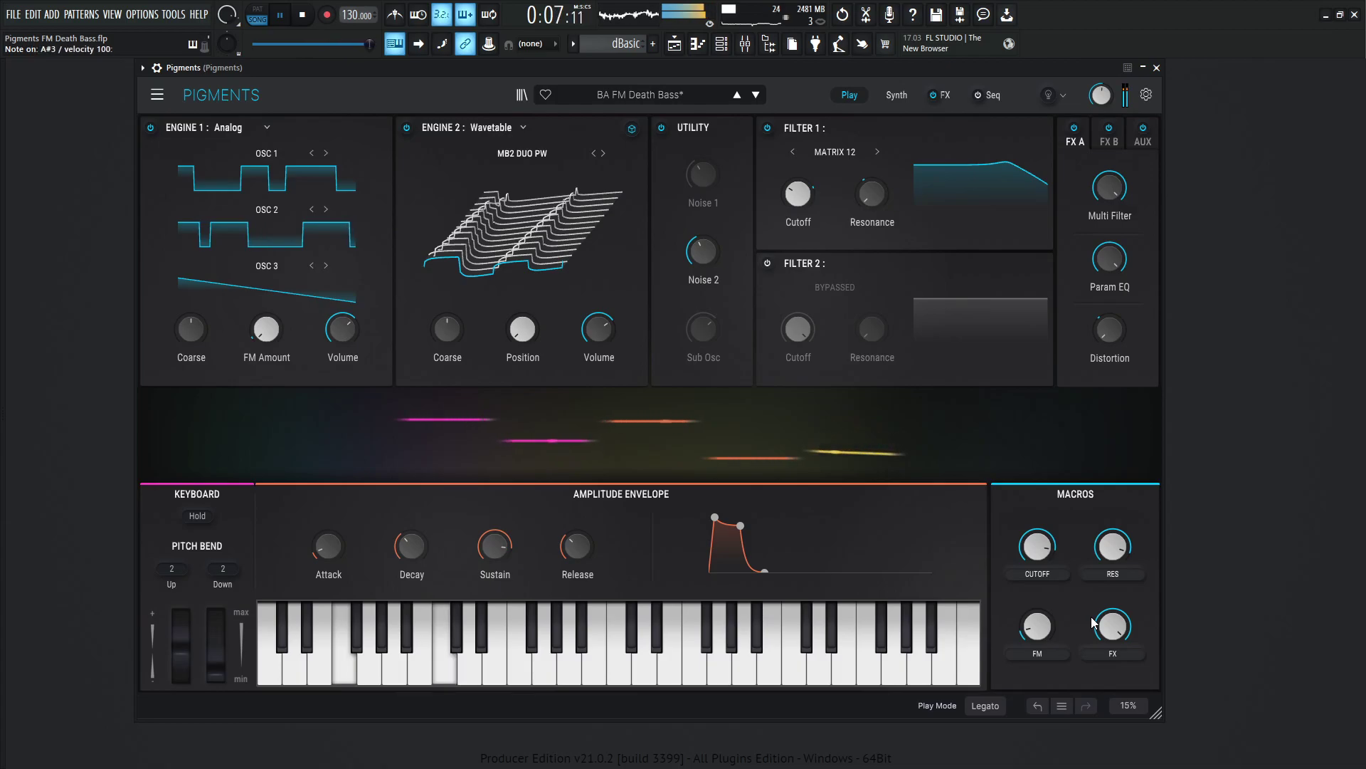
pyautogui.moveTo(1037, 627)
pyautogui.mouseDown()
pyautogui.moveTo(1037, 586)
pyautogui.moveTo(1035, 637)
pyautogui.mouseUp()
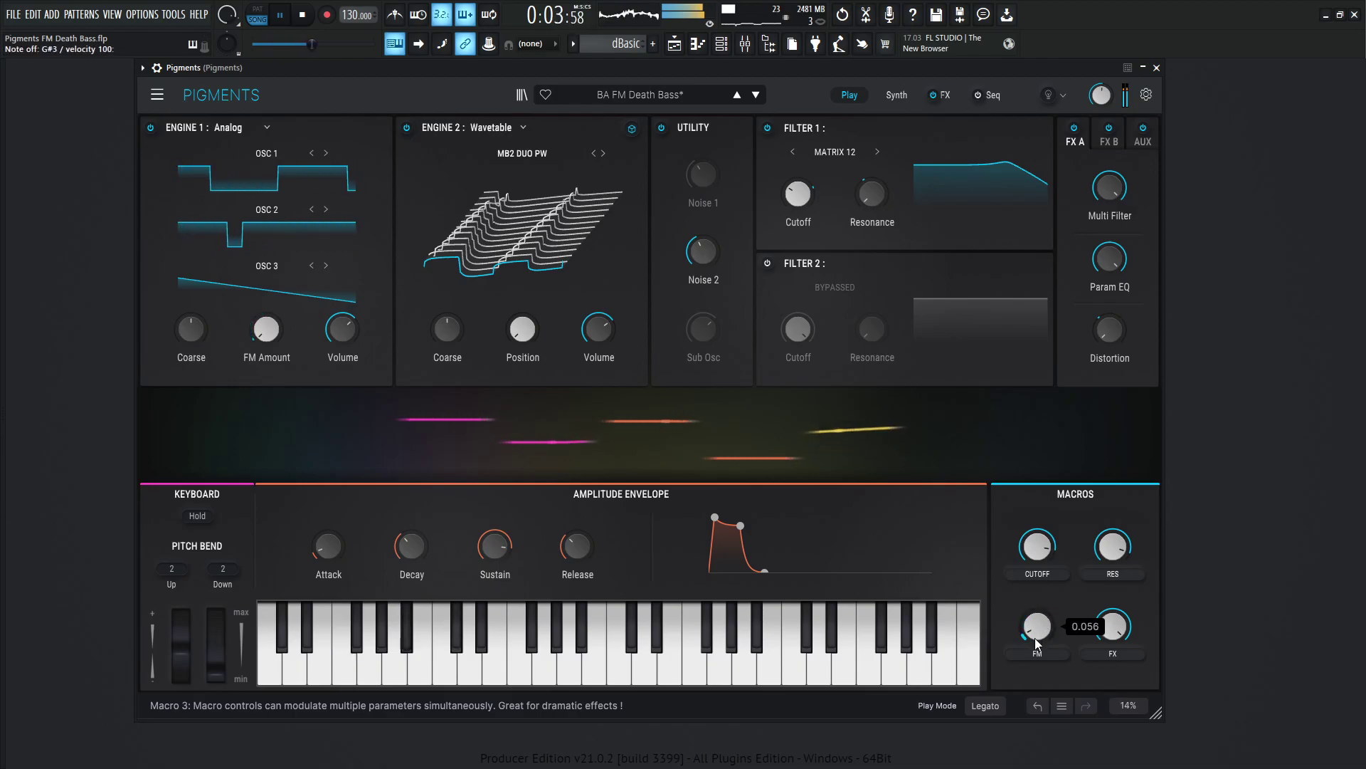
pyautogui.press('space')
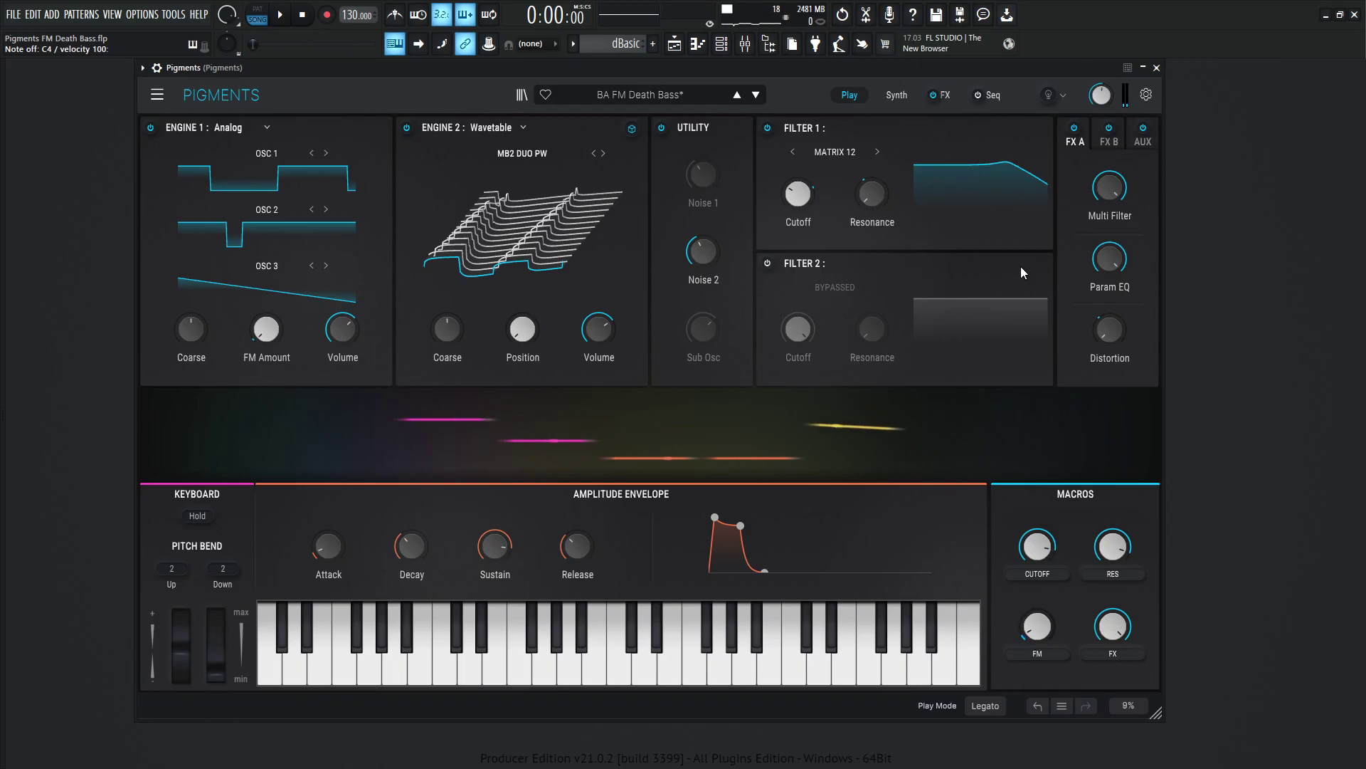
# Look over the patch's synth section and its effects chain, and return to the synth section.
pyautogui.click(900, 97)
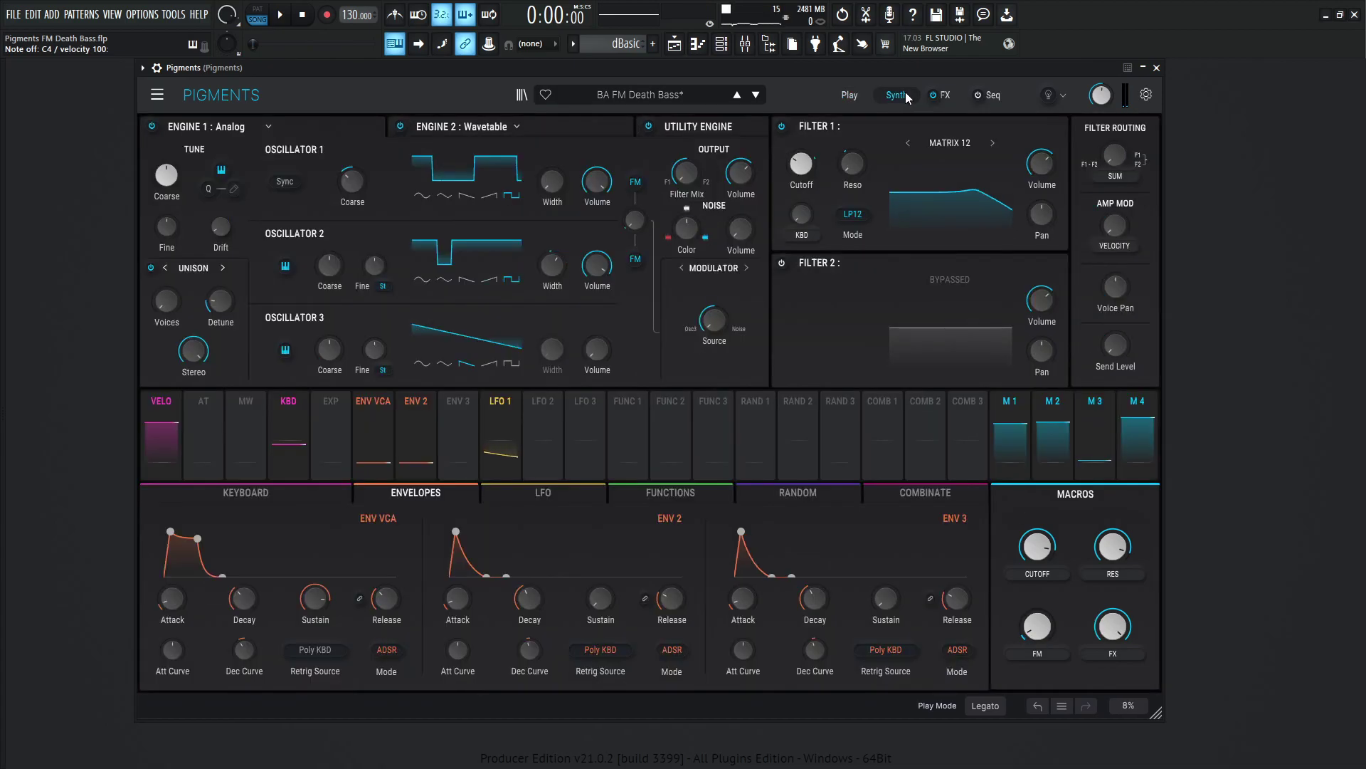
pyautogui.click(947, 95)
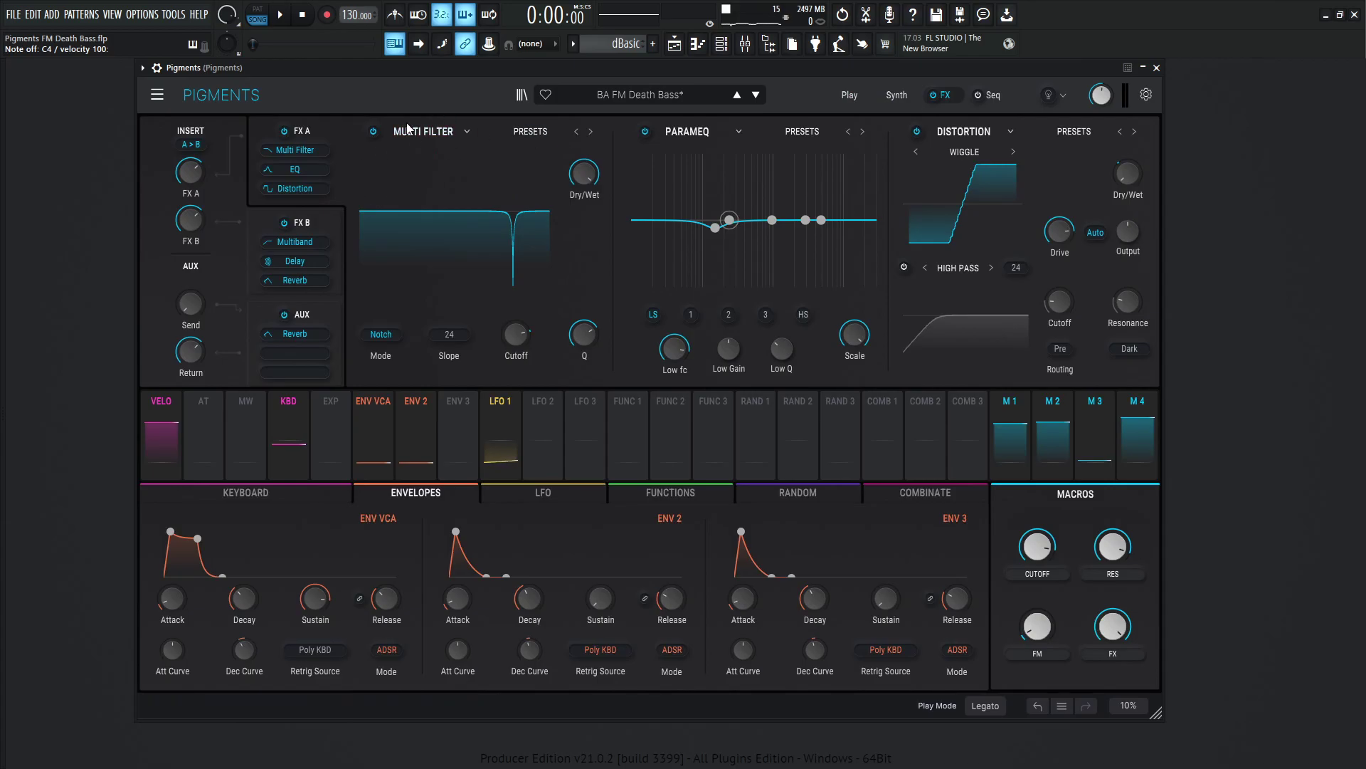
pyautogui.click(897, 95)
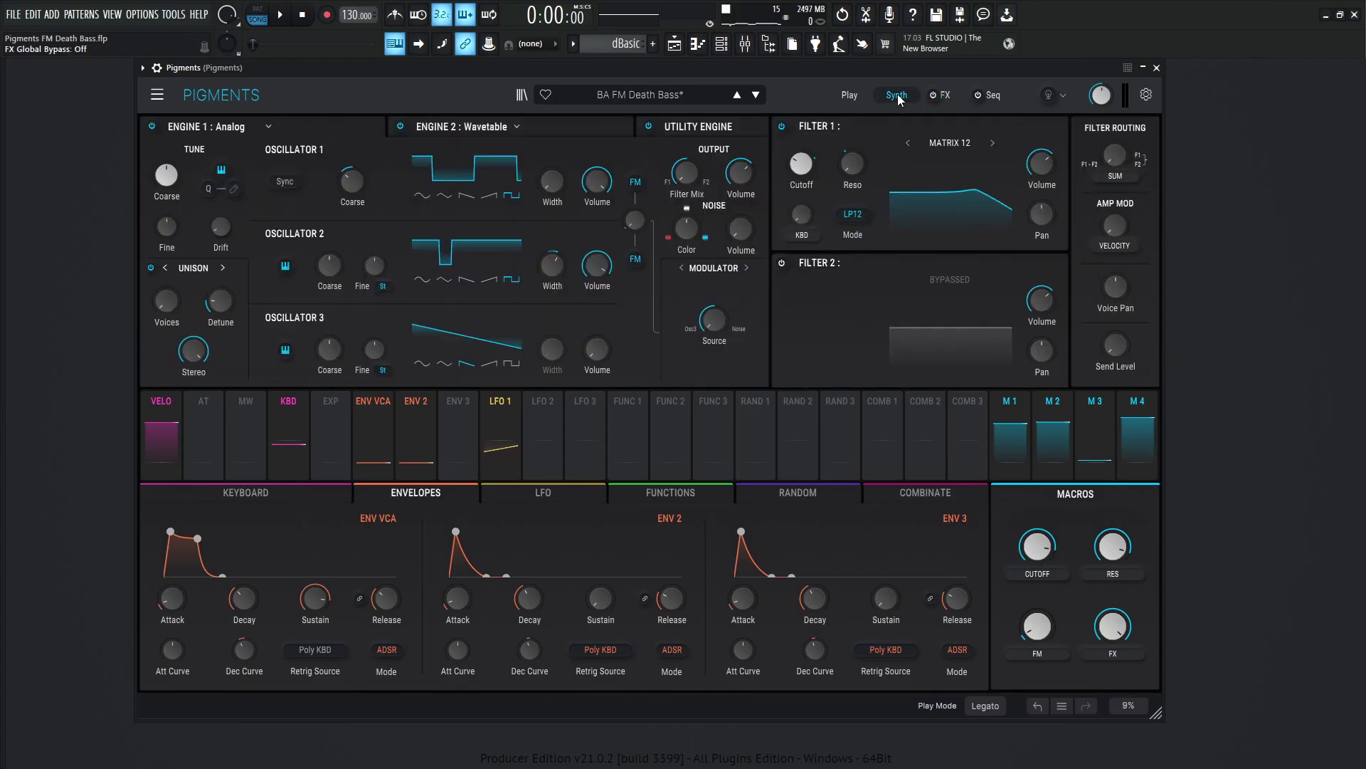
# Bypass the Utility Engine and Engine 2 so that only Engine 1 sounds.
pyautogui.click(676, 143)
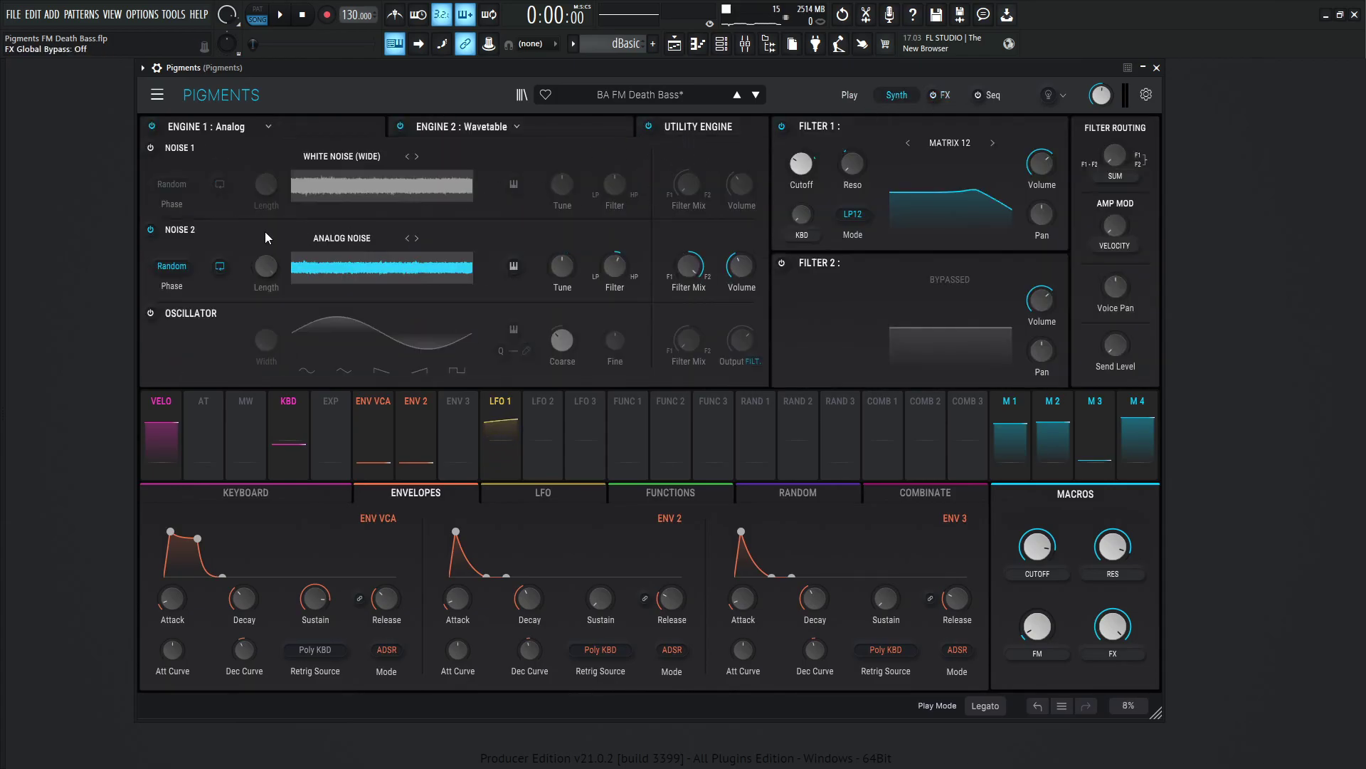
pyautogui.click(498, 122)
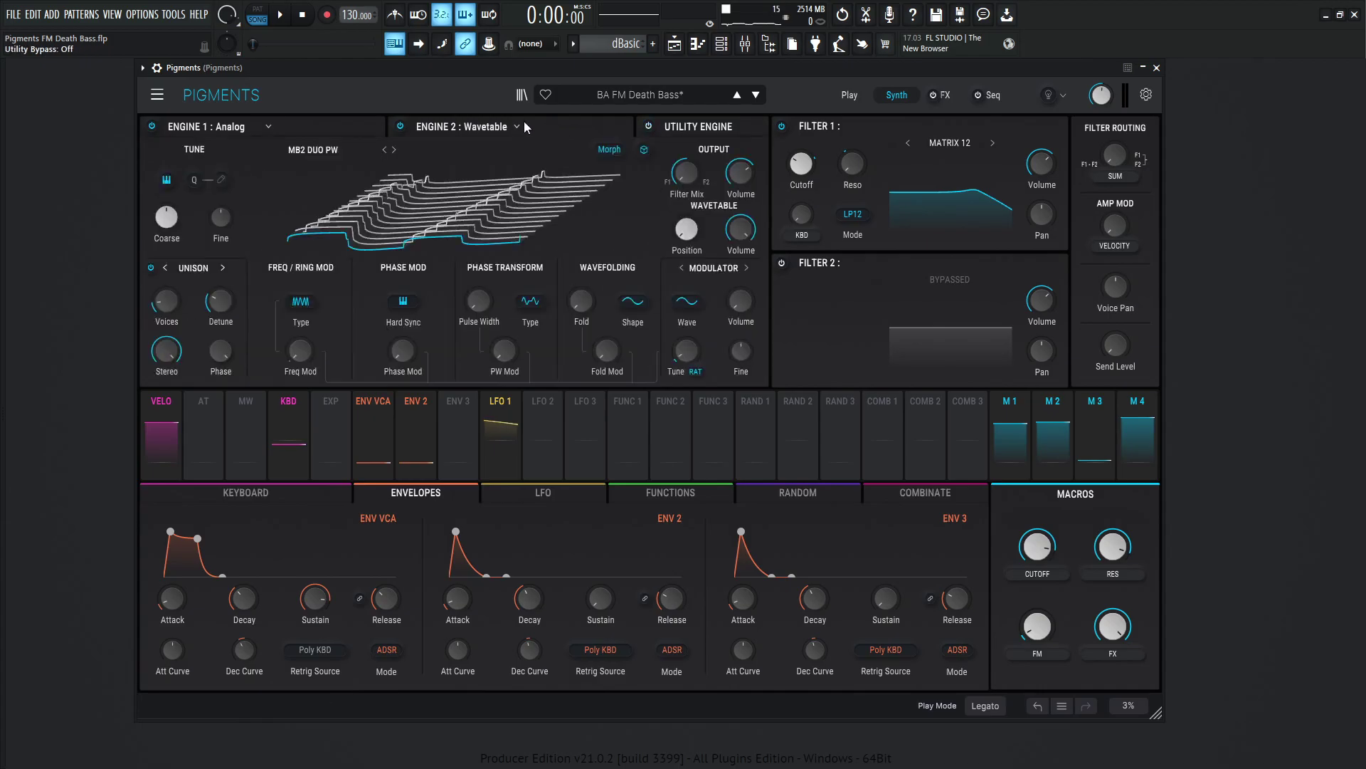
pyautogui.click(401, 126)
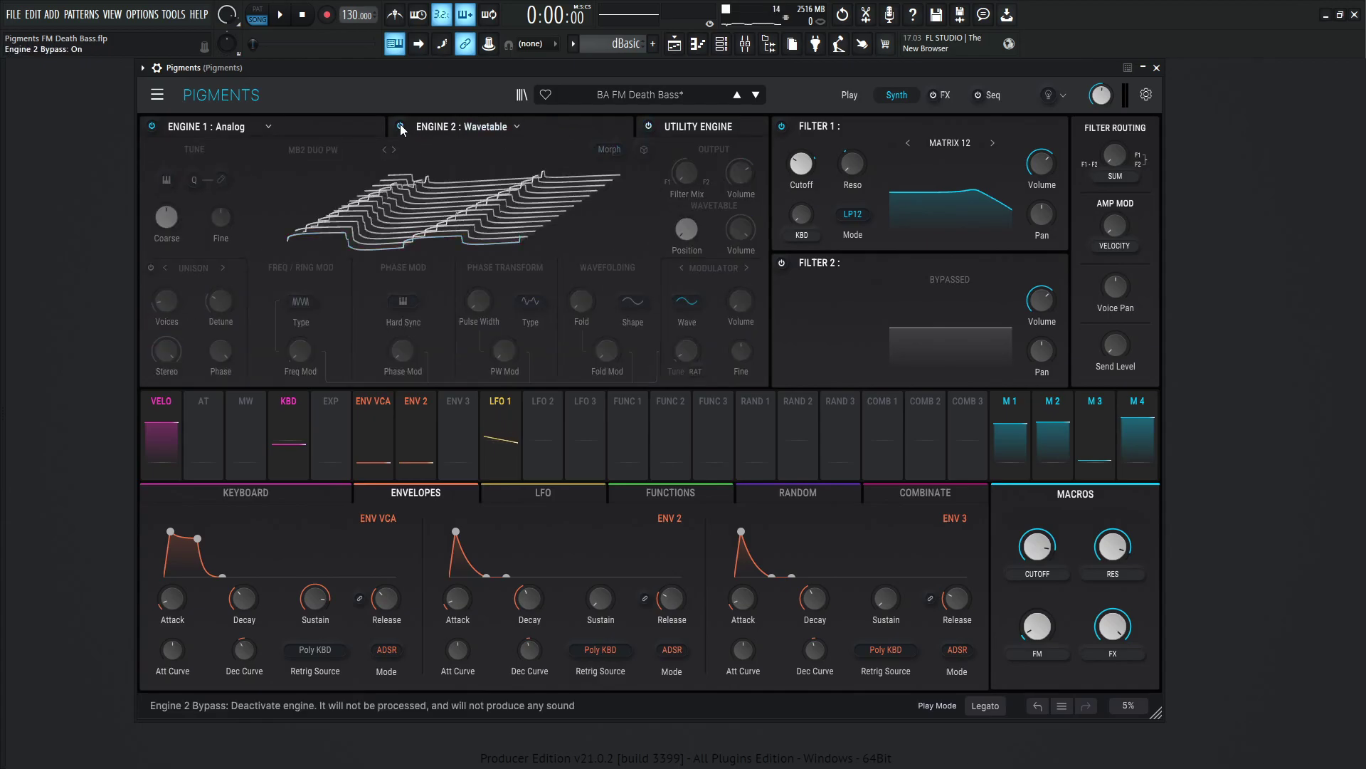
# Examine Engine 1's analog oscillators and the rate of LFO 1, which modulates the width of Oscillator 2.
pyautogui.click(335, 124)
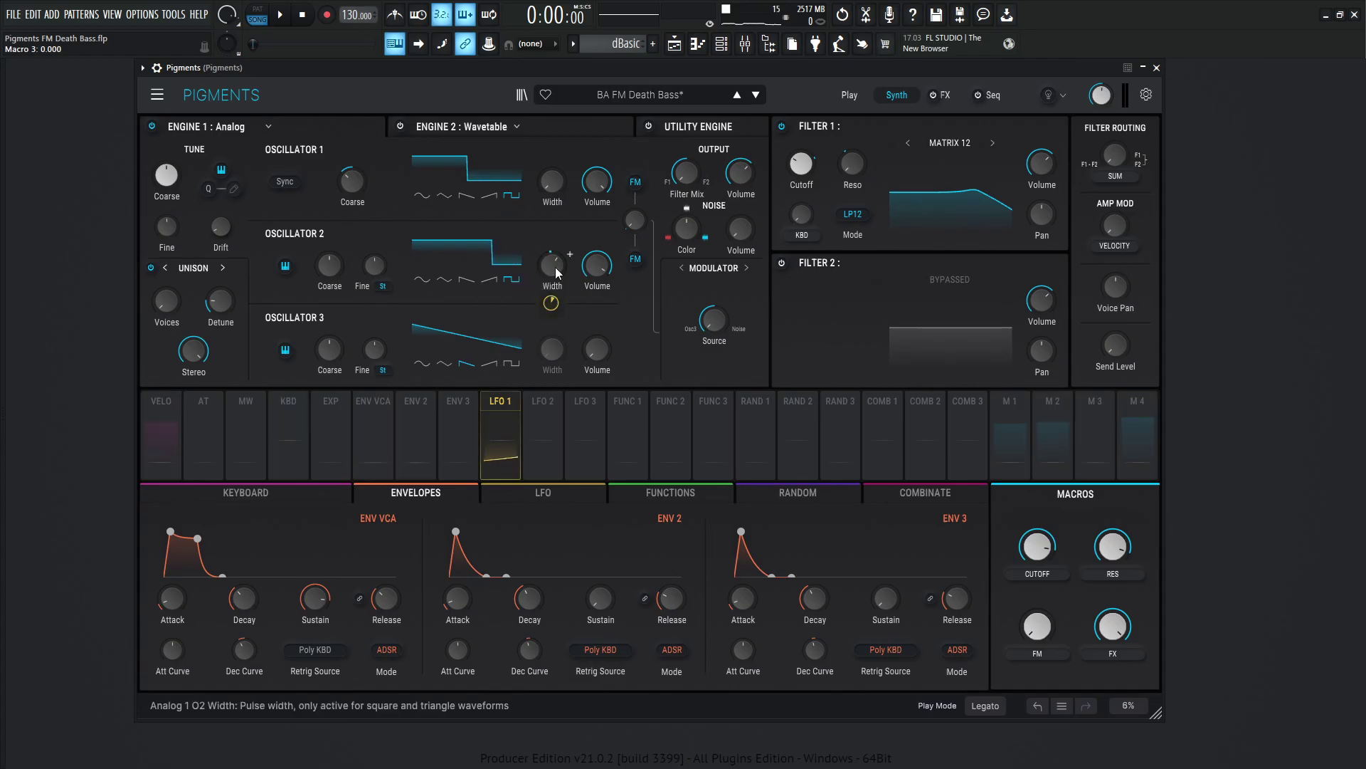
pyautogui.click(528, 497)
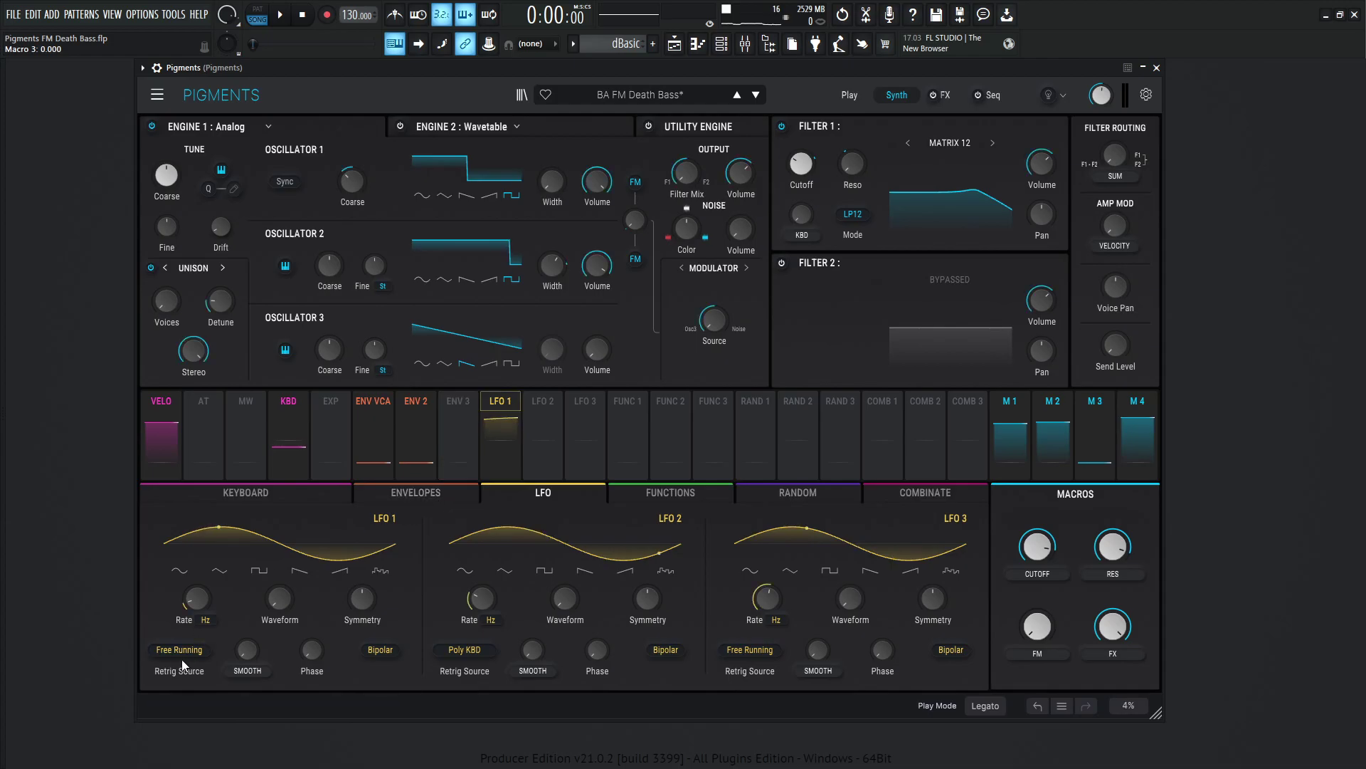
pyautogui.moveTo(195, 596)
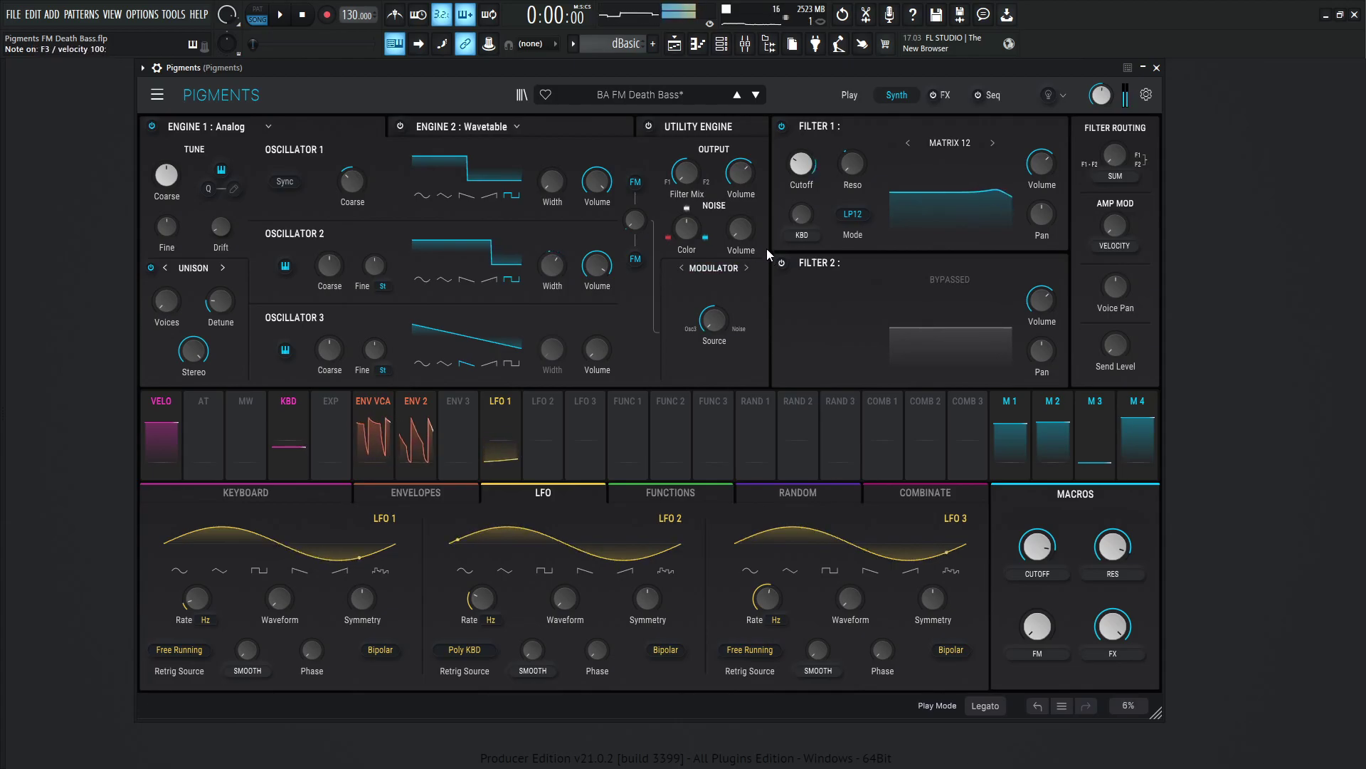
# Compare Engine 1's sound without and with Filter 1 by bypassing the filter and re-enabling it.
pyautogui.click(782, 126)
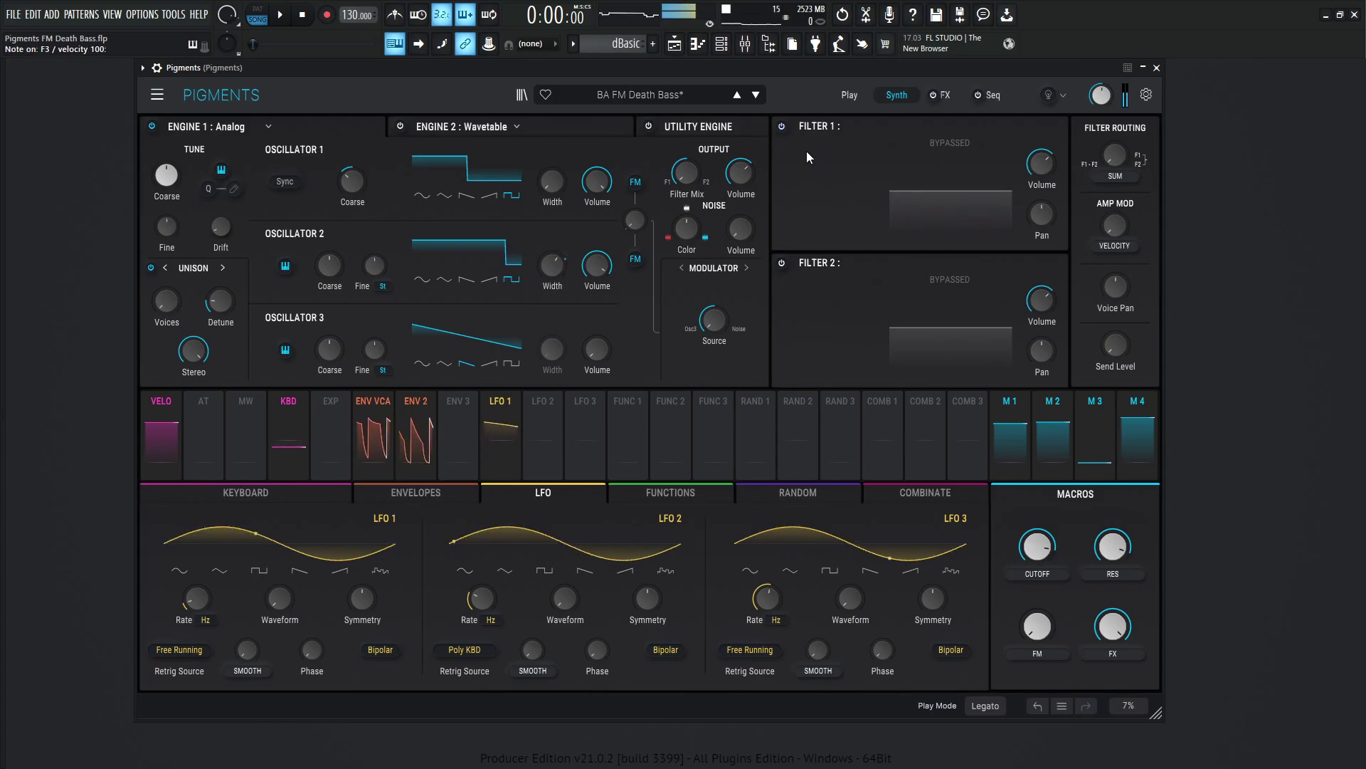
pyautogui.click(780, 126)
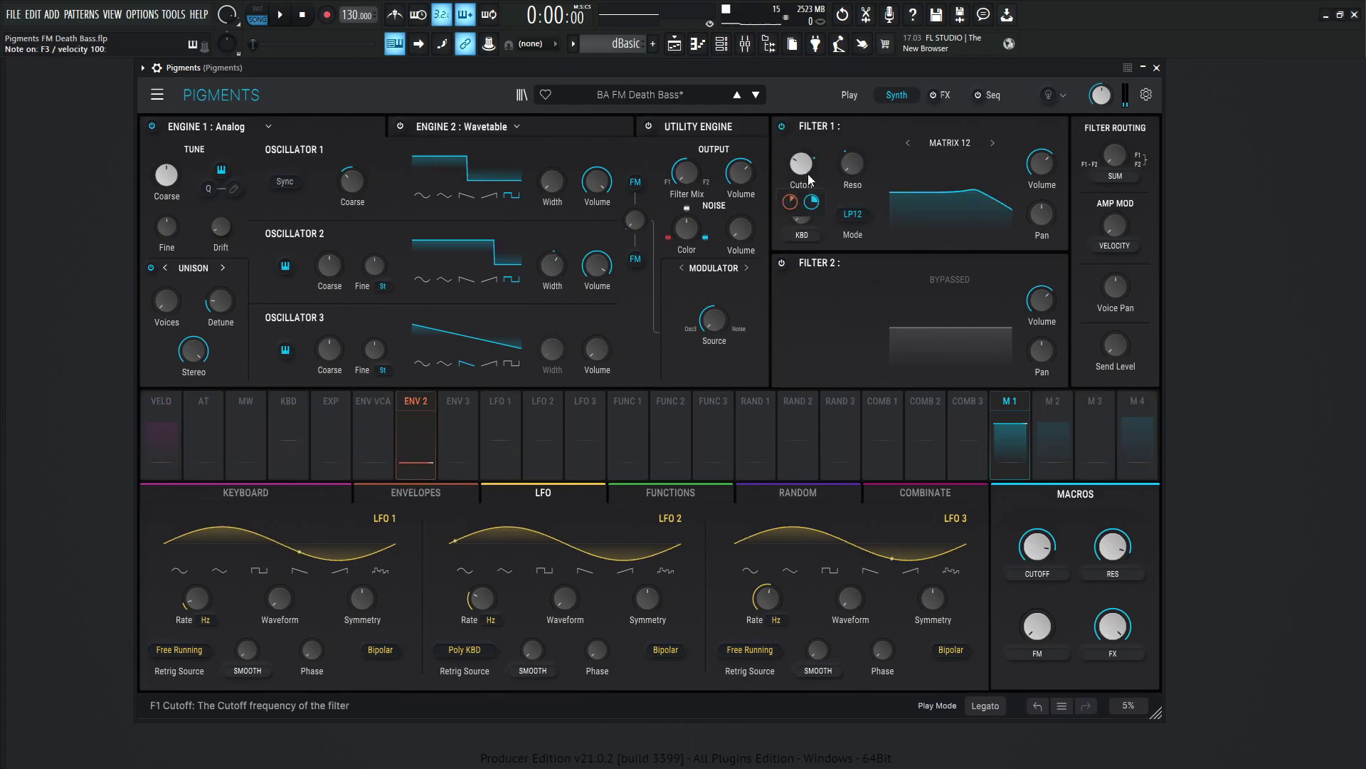
# Isolate the Engine 2 wavetable sound by enabling Engine 2 and bypassing Engine 1 and Filter 1.
pyautogui.click(580, 132)
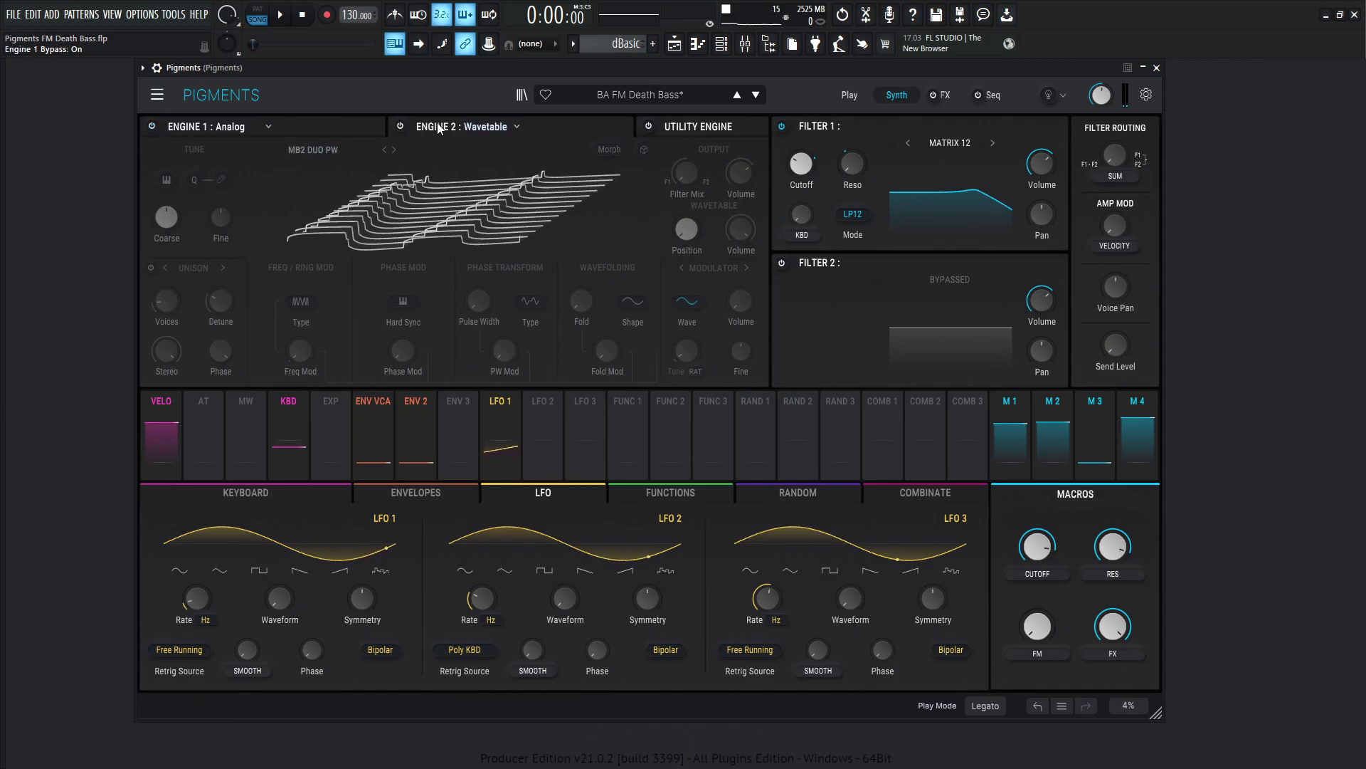
pyautogui.click(401, 129)
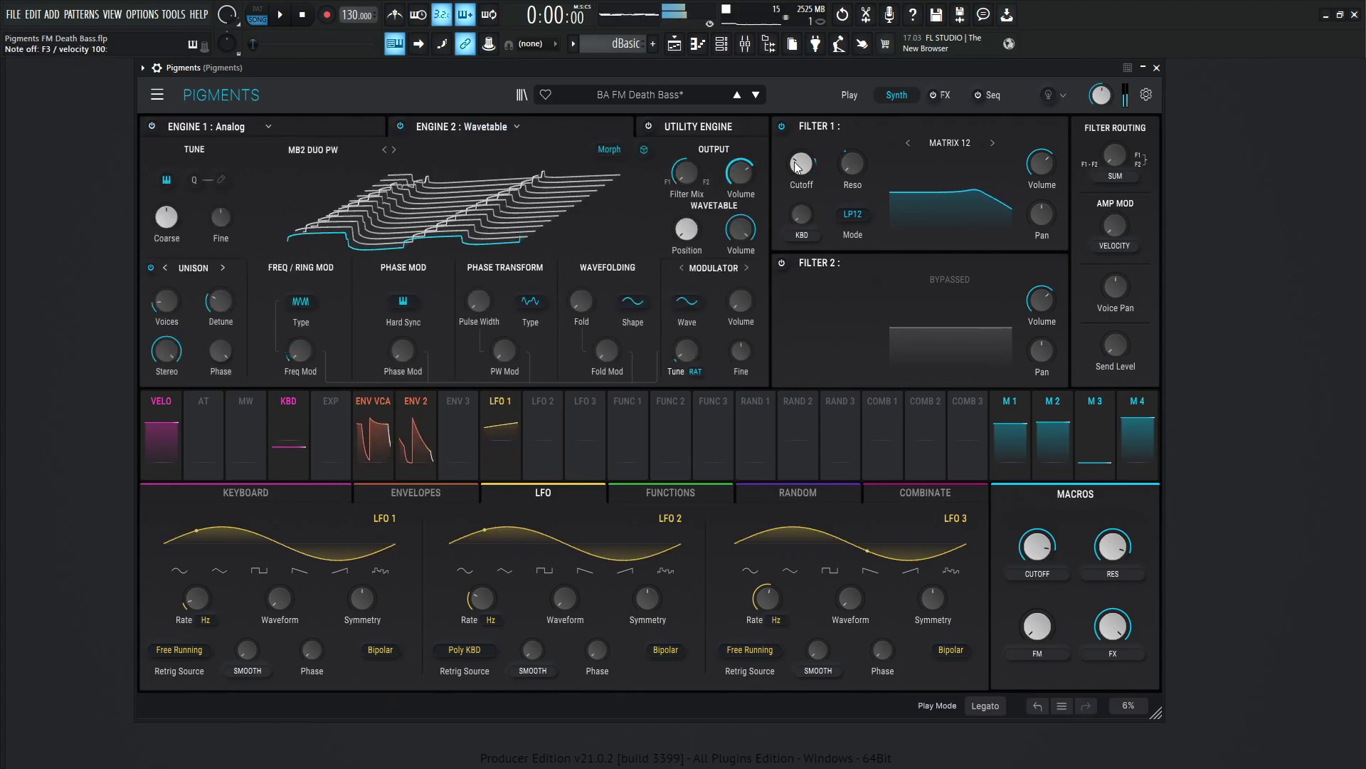
pyautogui.click(782, 127)
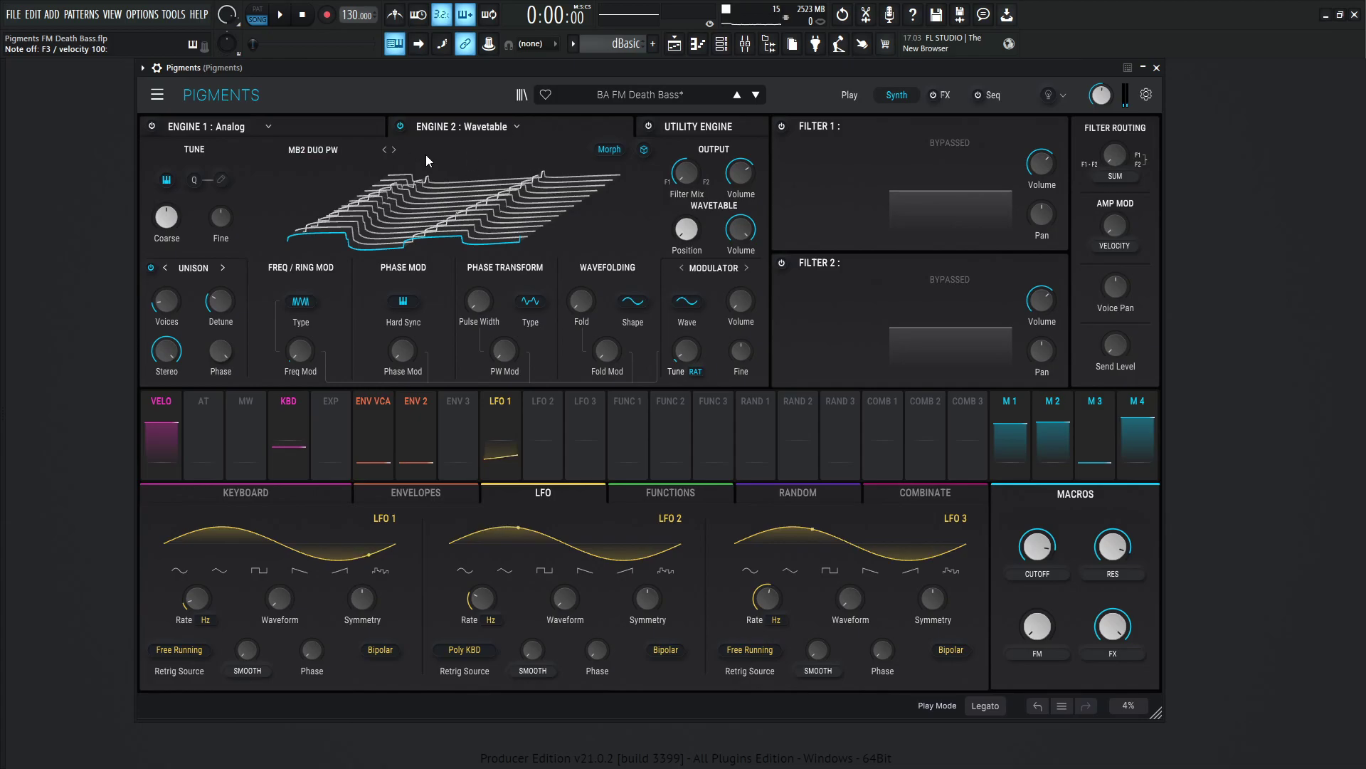
# Examine Engine 2's wavetable selection among the Synthesizers wavetables, its unison detune and its Freq Mod modulation.
pyautogui.click(315, 151)
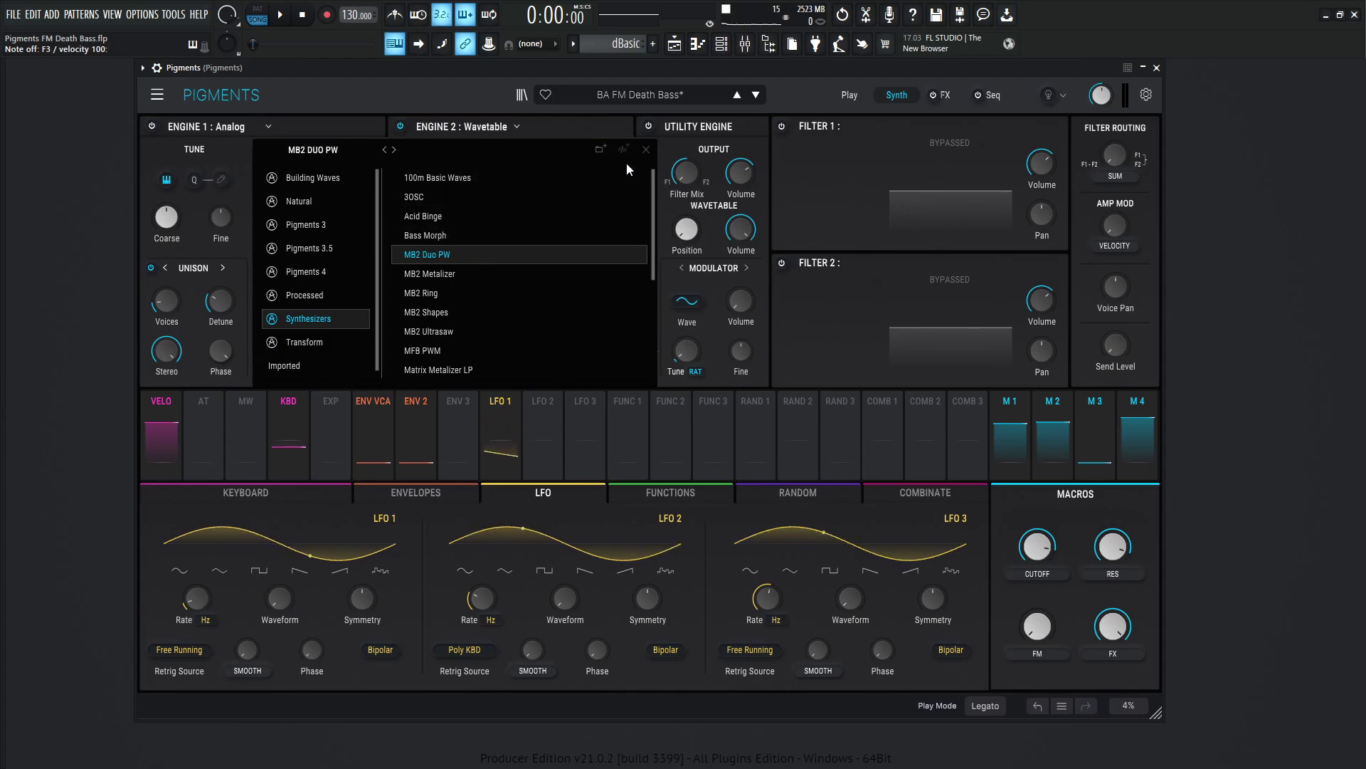
pyautogui.click(646, 149)
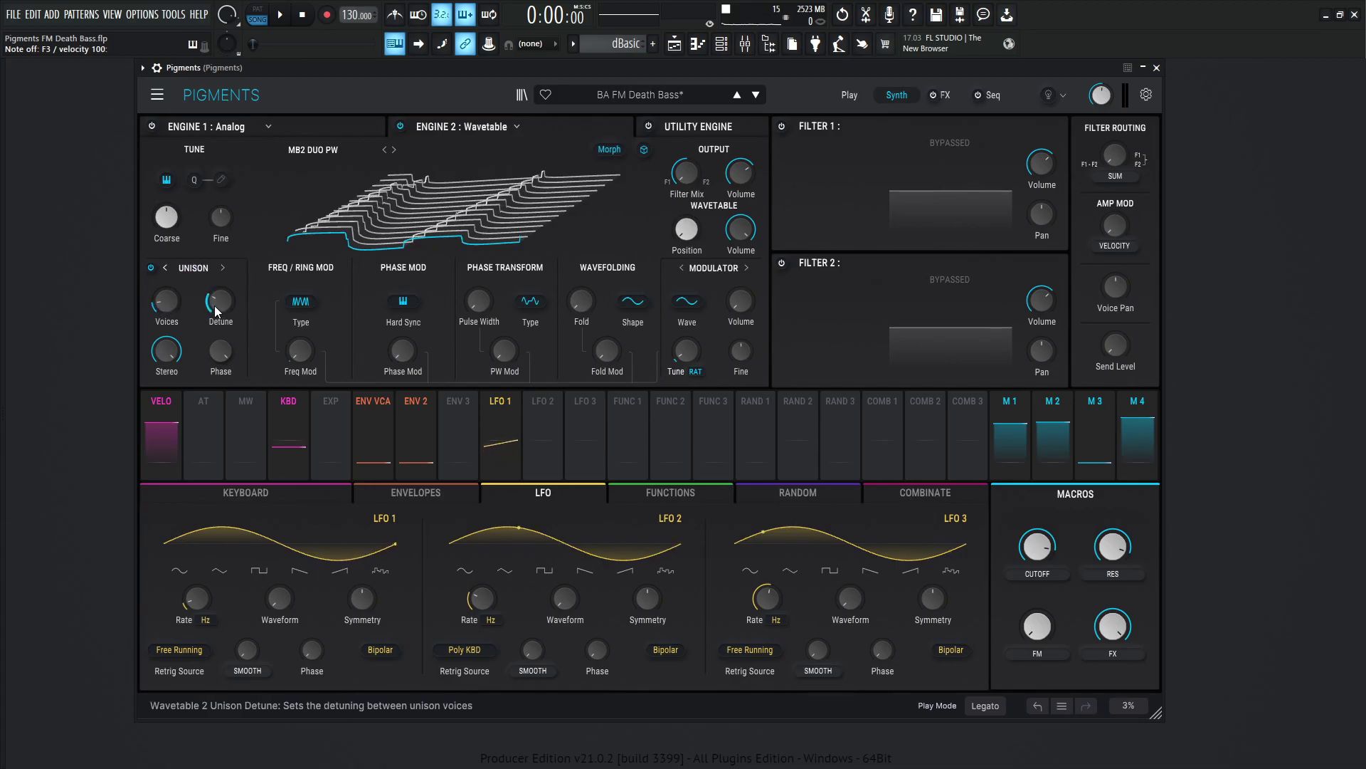
pyautogui.moveTo(216, 305)
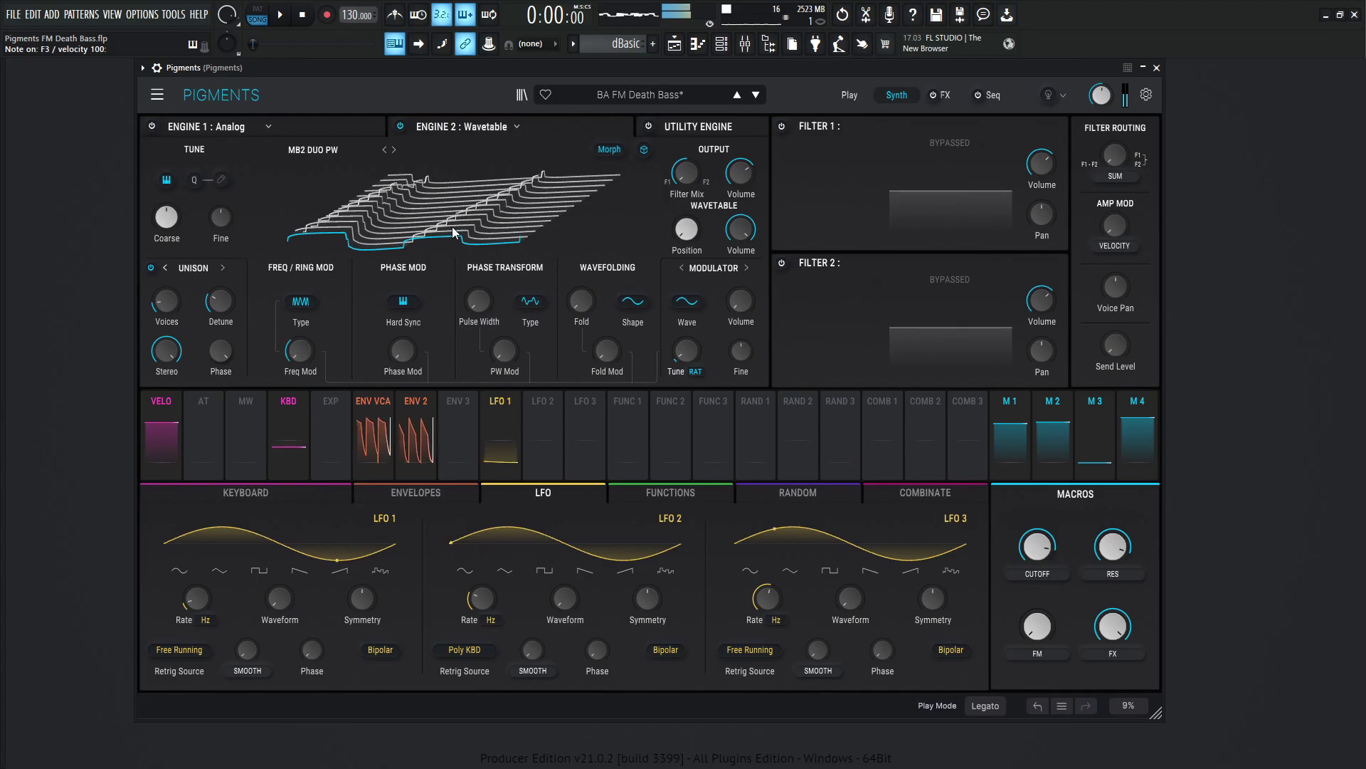
pyautogui.moveTo(298, 370)
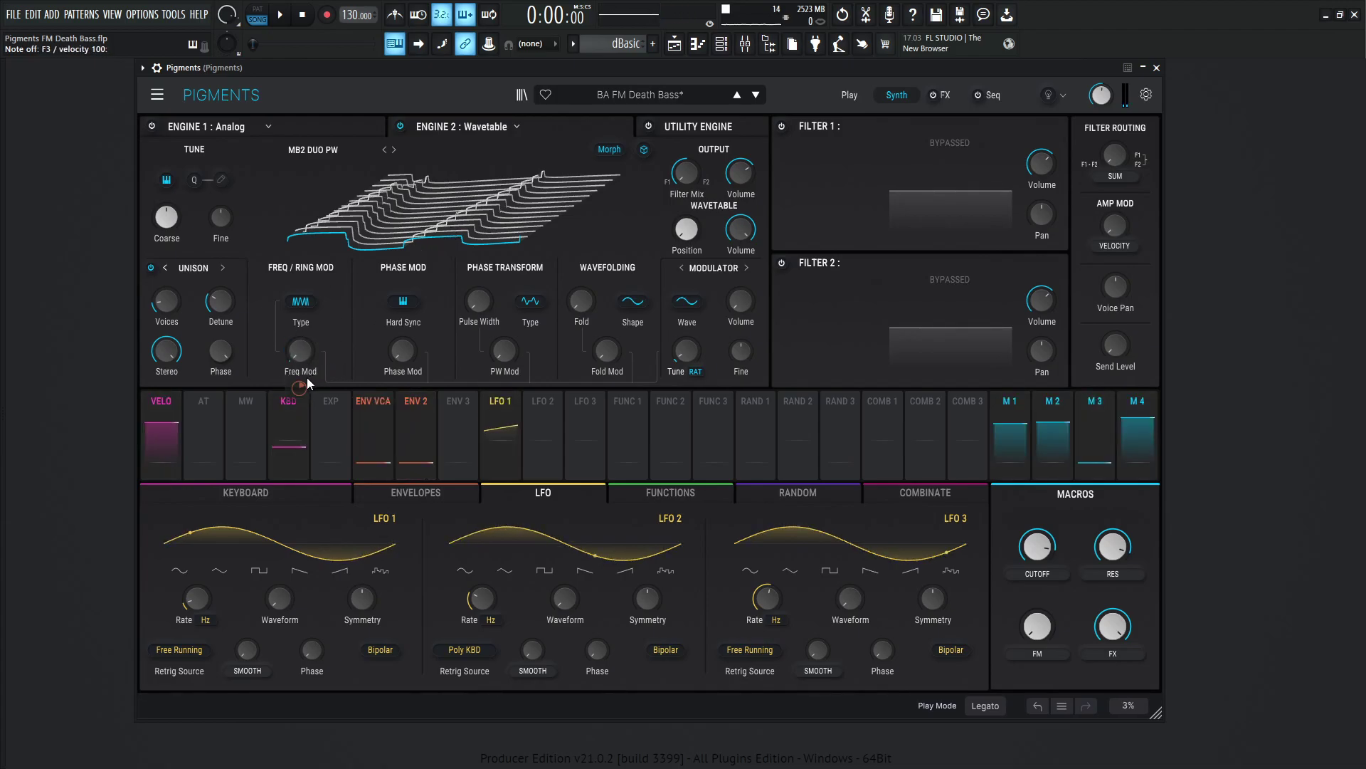
# Examine Envelope 2's decay, sustain, release and decay curve settings.
pyautogui.click(413, 493)
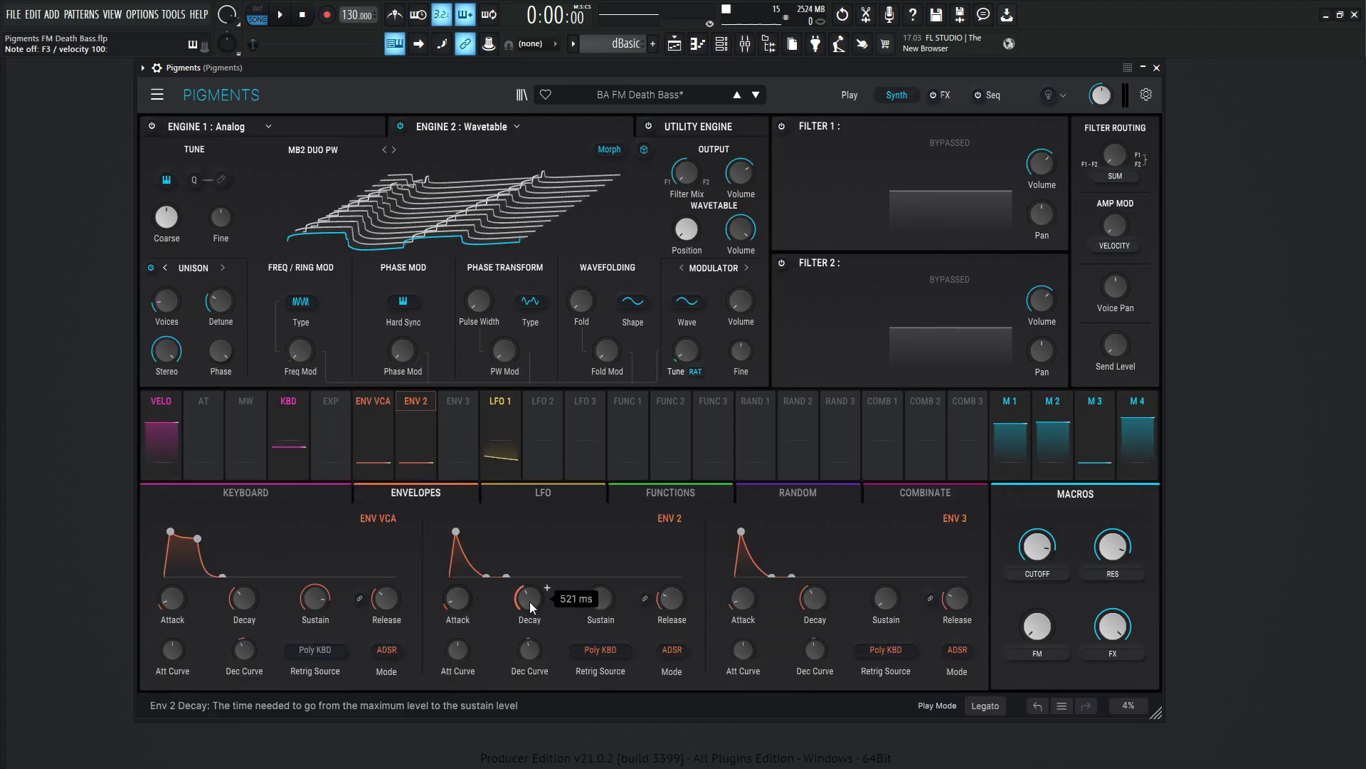
pyautogui.moveTo(611, 605)
pyautogui.moveTo(675, 600)
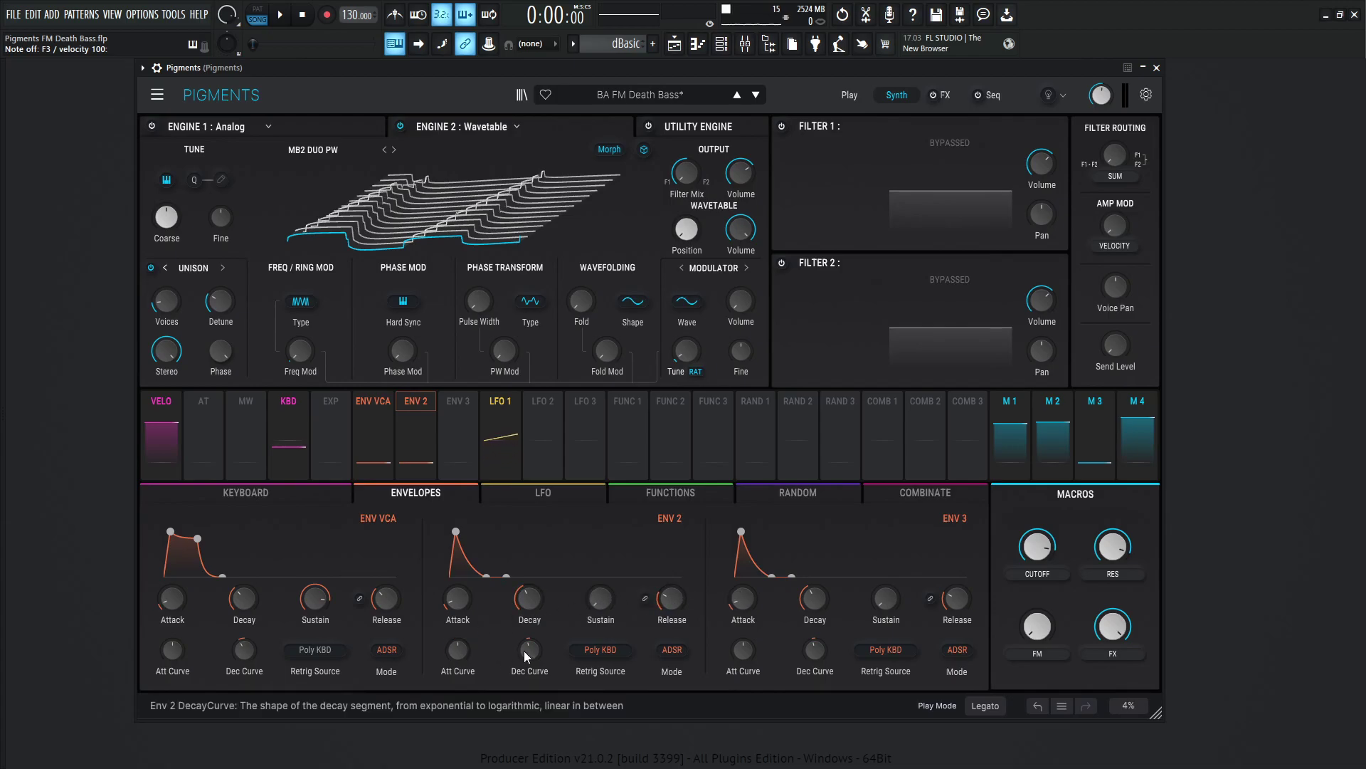
pyautogui.moveTo(532, 650)
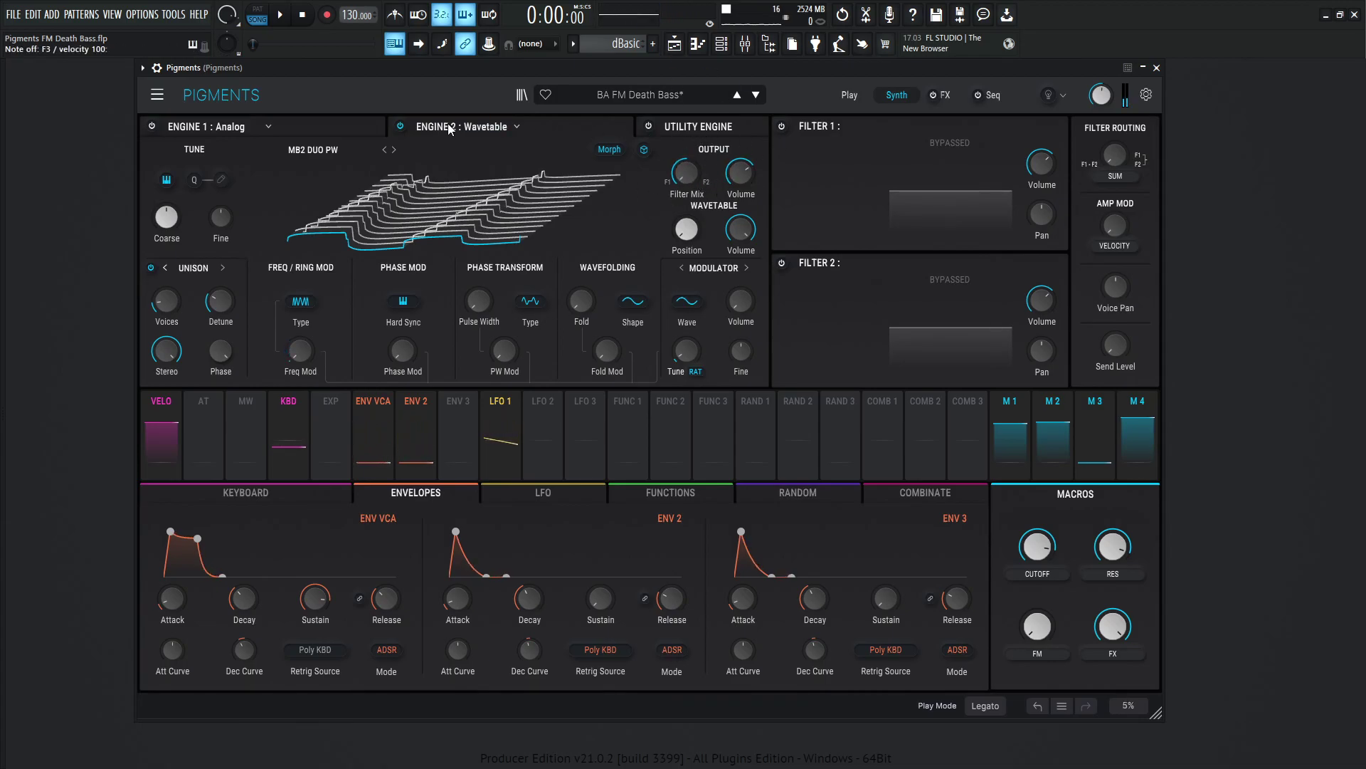
# Bypass Engine 2 and enable the Utility Engine to isolate the Analog Noise layer and check its filter.
pyautogui.click(399, 126)
pyautogui.click(685, 127)
pyautogui.click(649, 127)
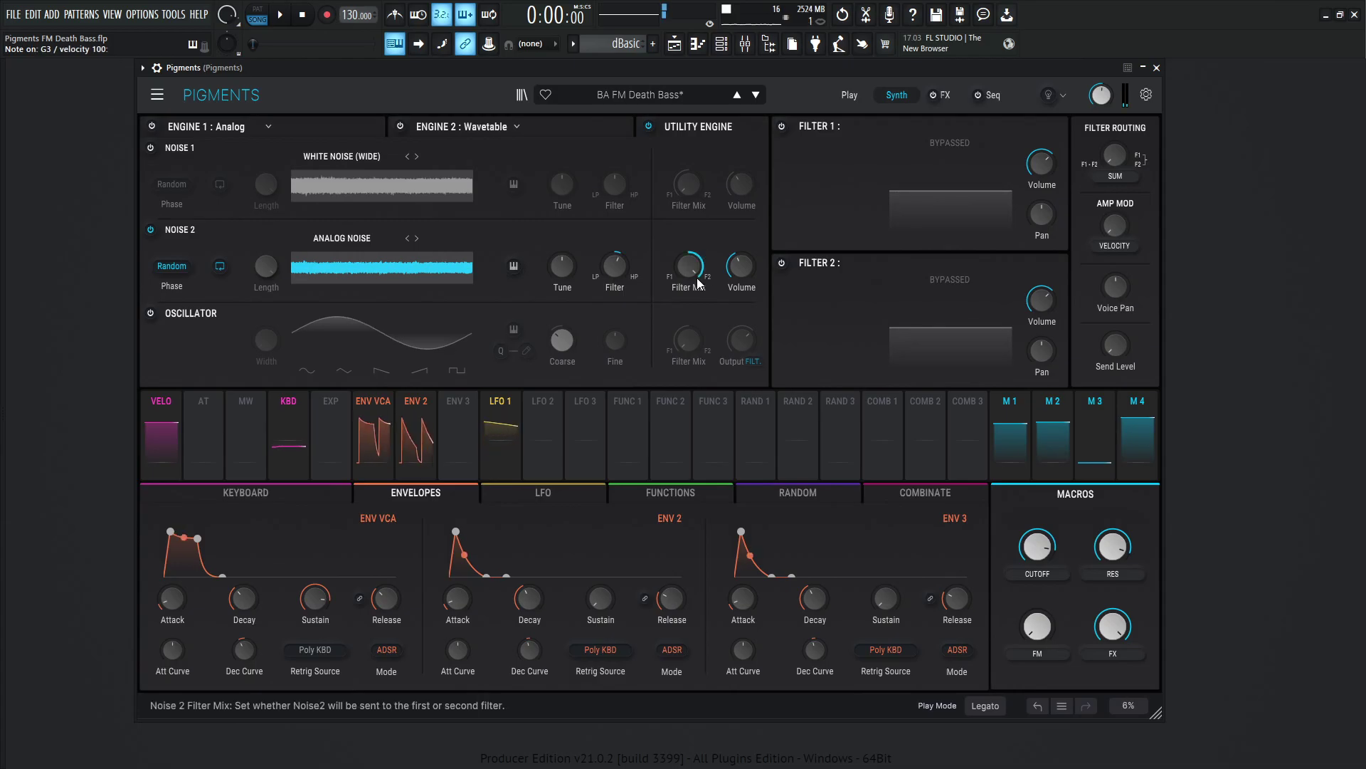
pyautogui.moveTo(617, 269)
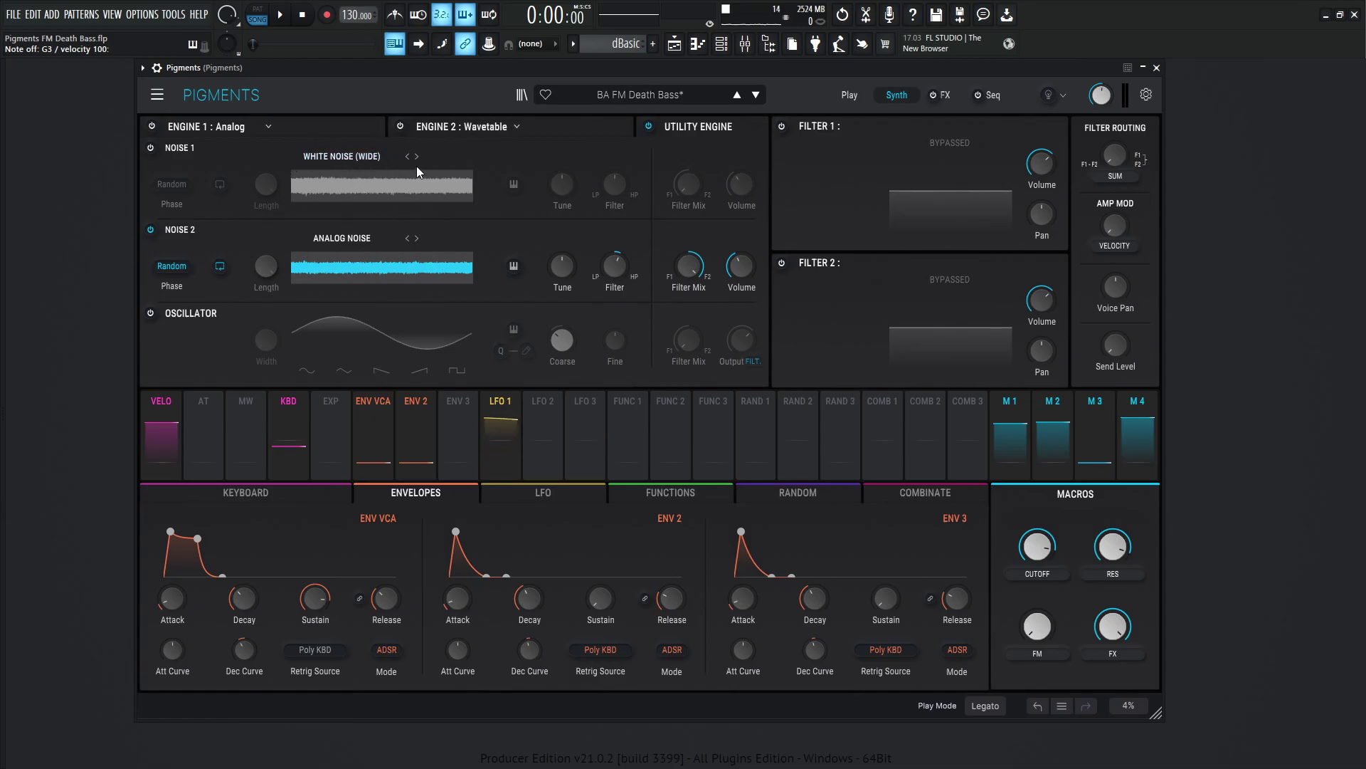
# Re-enable Engine 2 and Engine 1 so that all sound engines are active together.
pyautogui.click(533, 132)
pyautogui.click(401, 127)
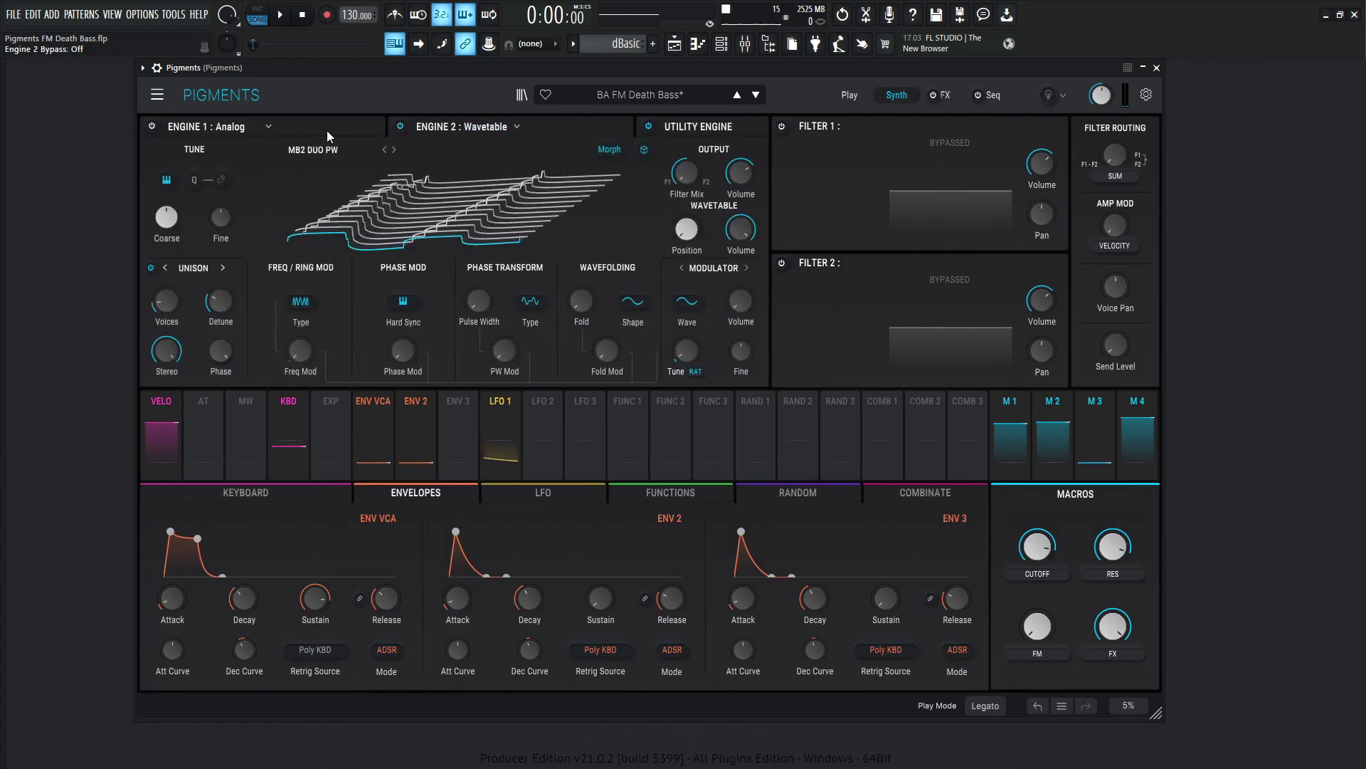
pyautogui.click(152, 127)
# Play a few notes to audition the combined engines without the filter.
pyautogui.press('z')
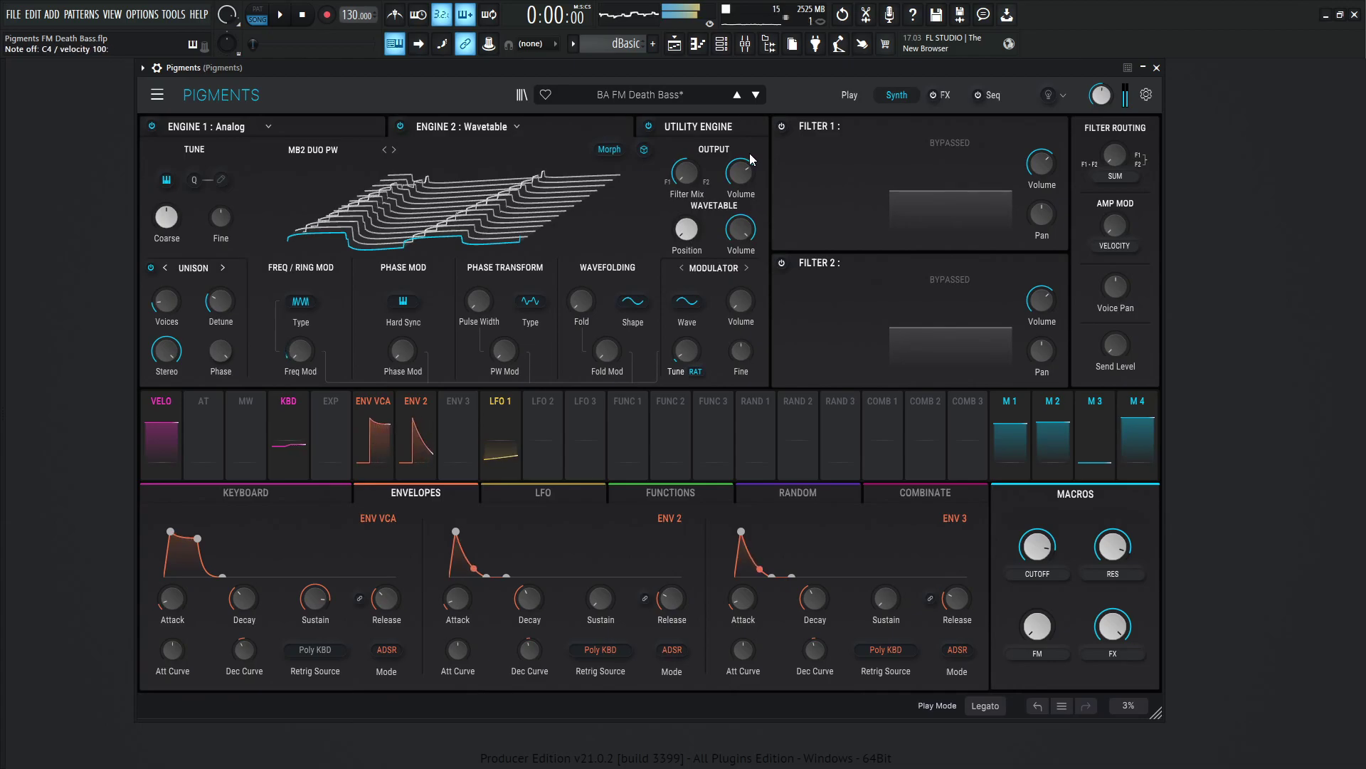
pyautogui.press('b')
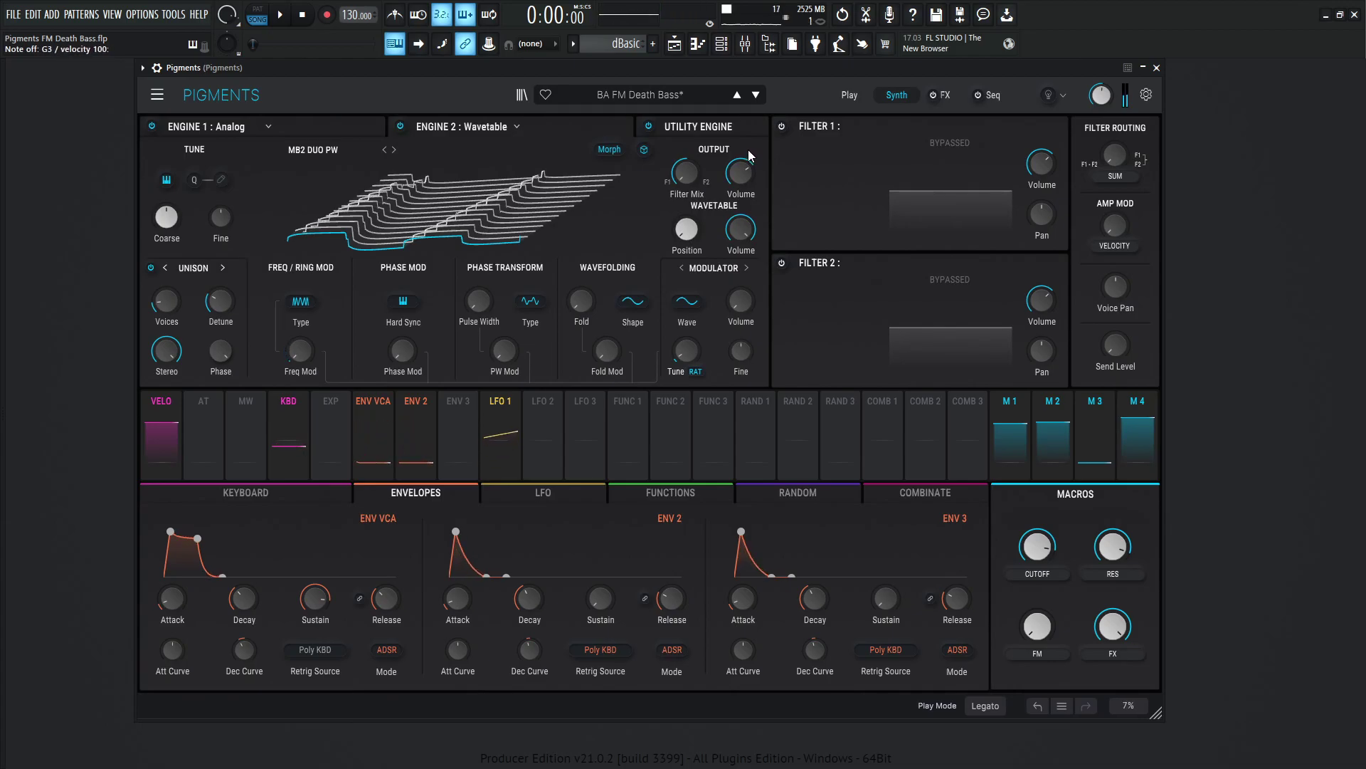
pyautogui.press('h')
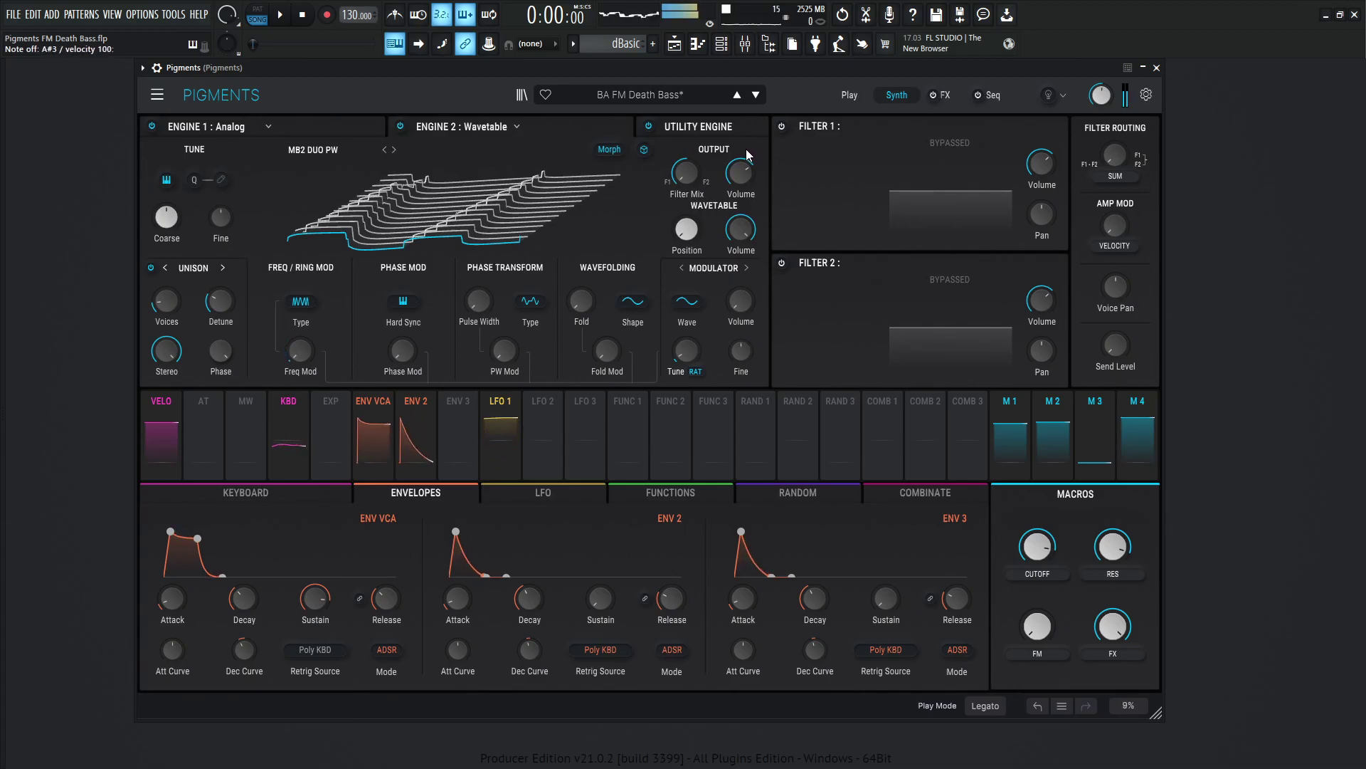
pyautogui.press('b')
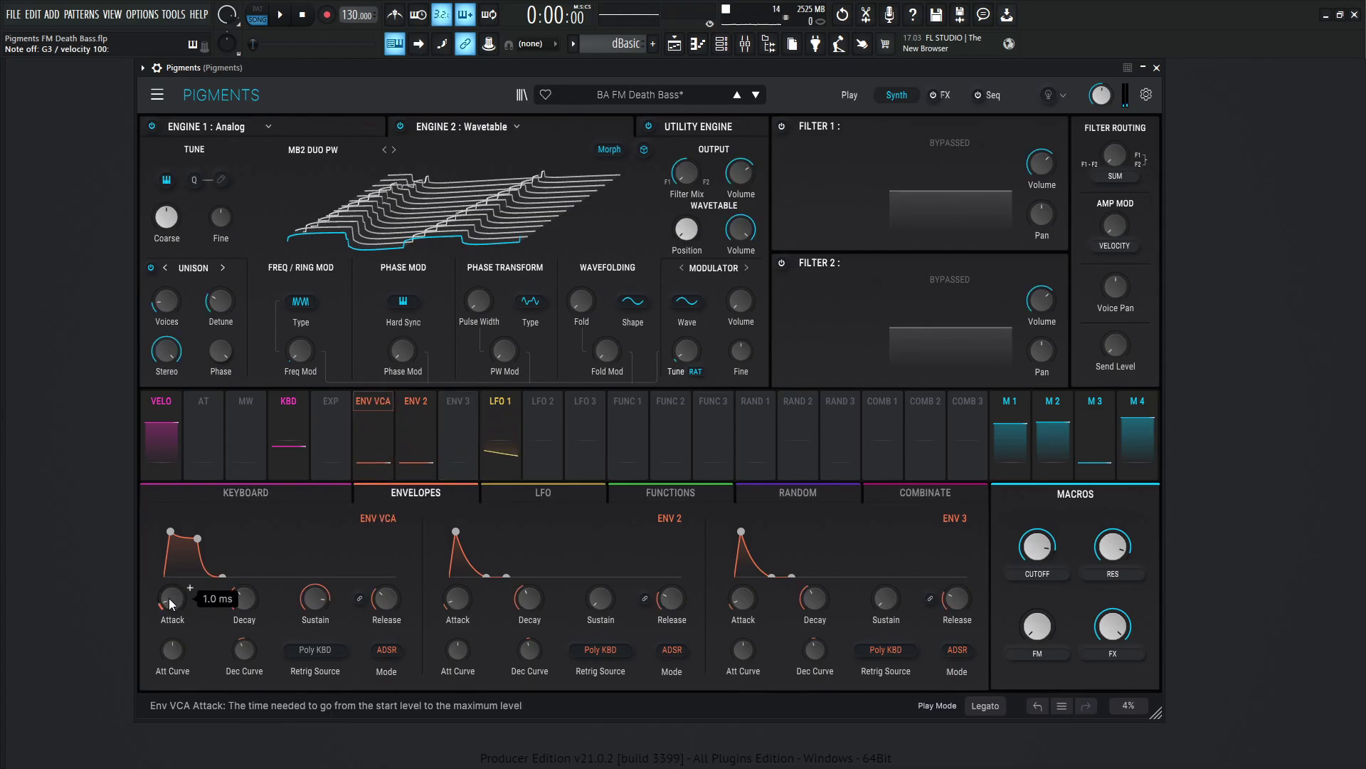
# Examine the amplitude envelope's decay, sustain, release and curve settings under ENV VCA.
pyautogui.moveTo(243, 604)
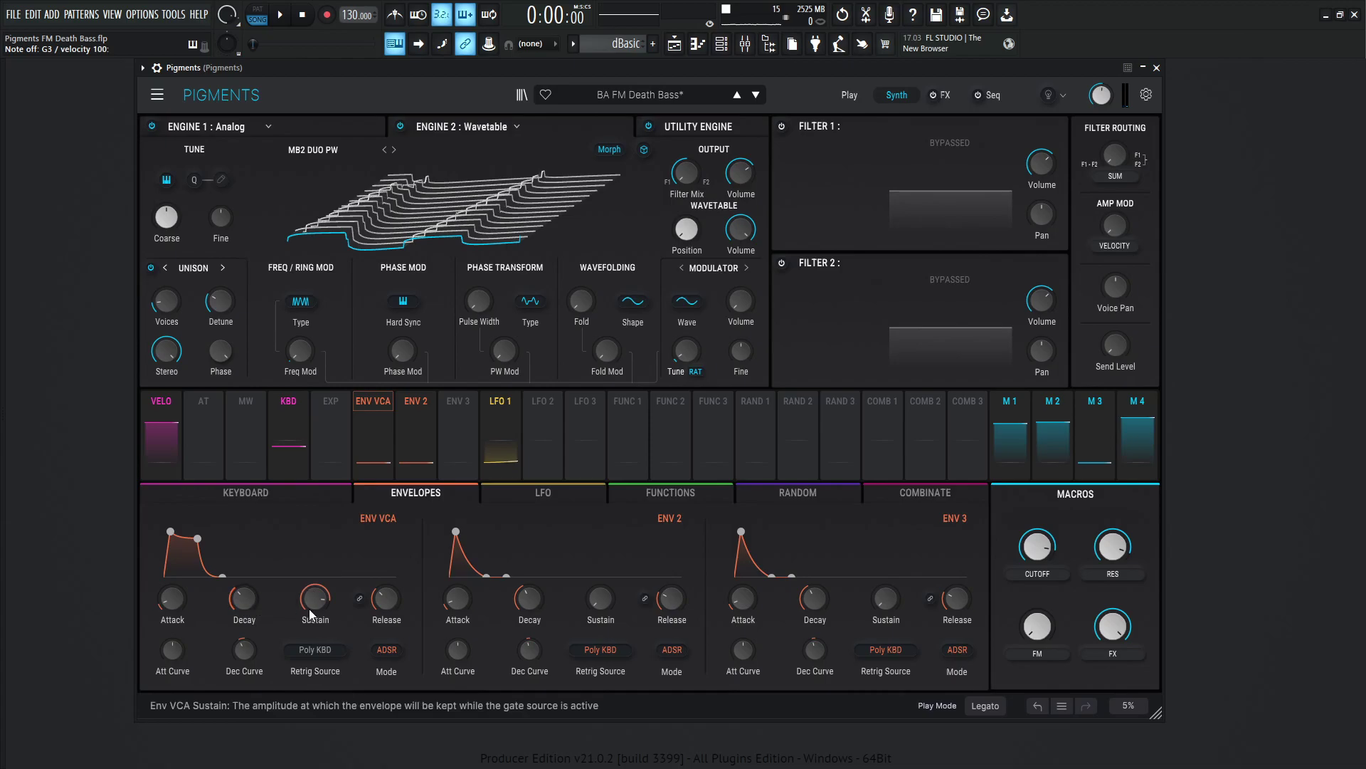
pyautogui.moveTo(310, 608)
pyautogui.moveTo(394, 604)
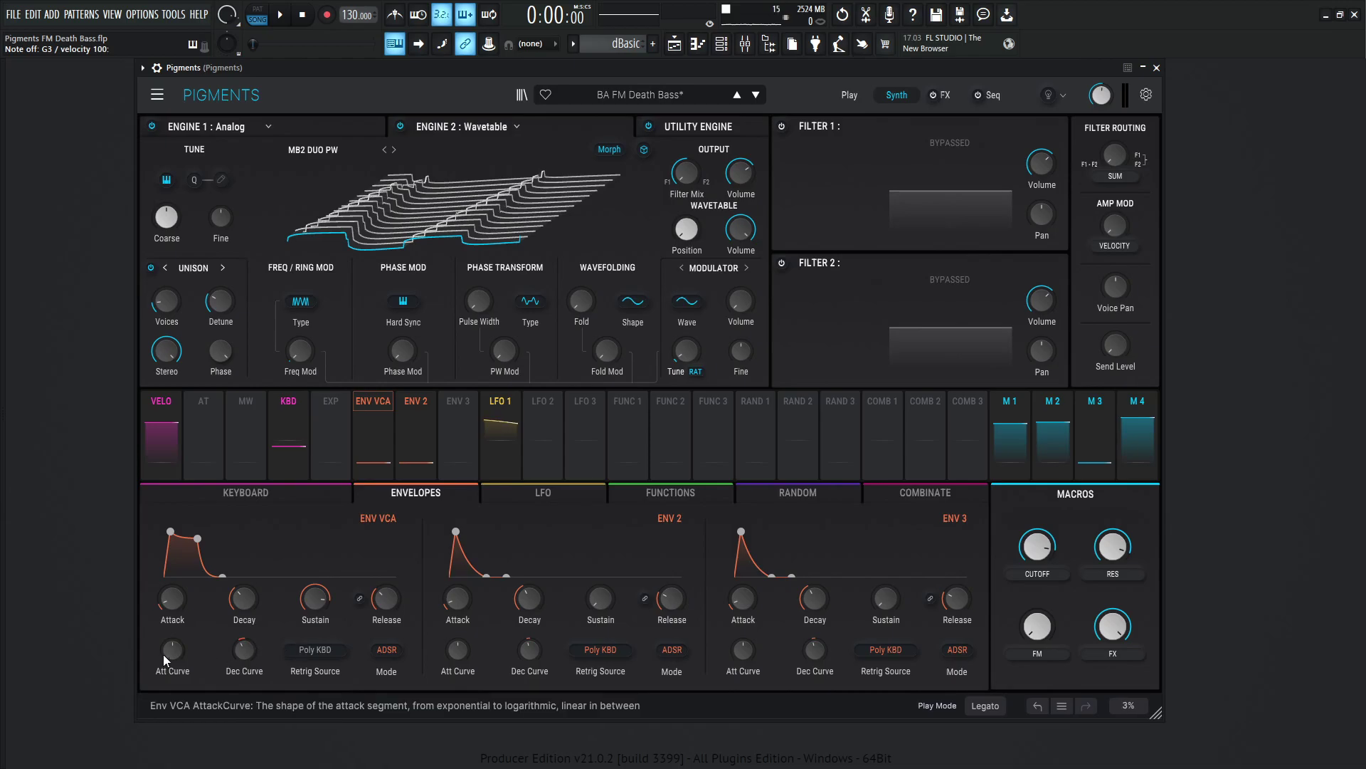
pyautogui.moveTo(240, 656)
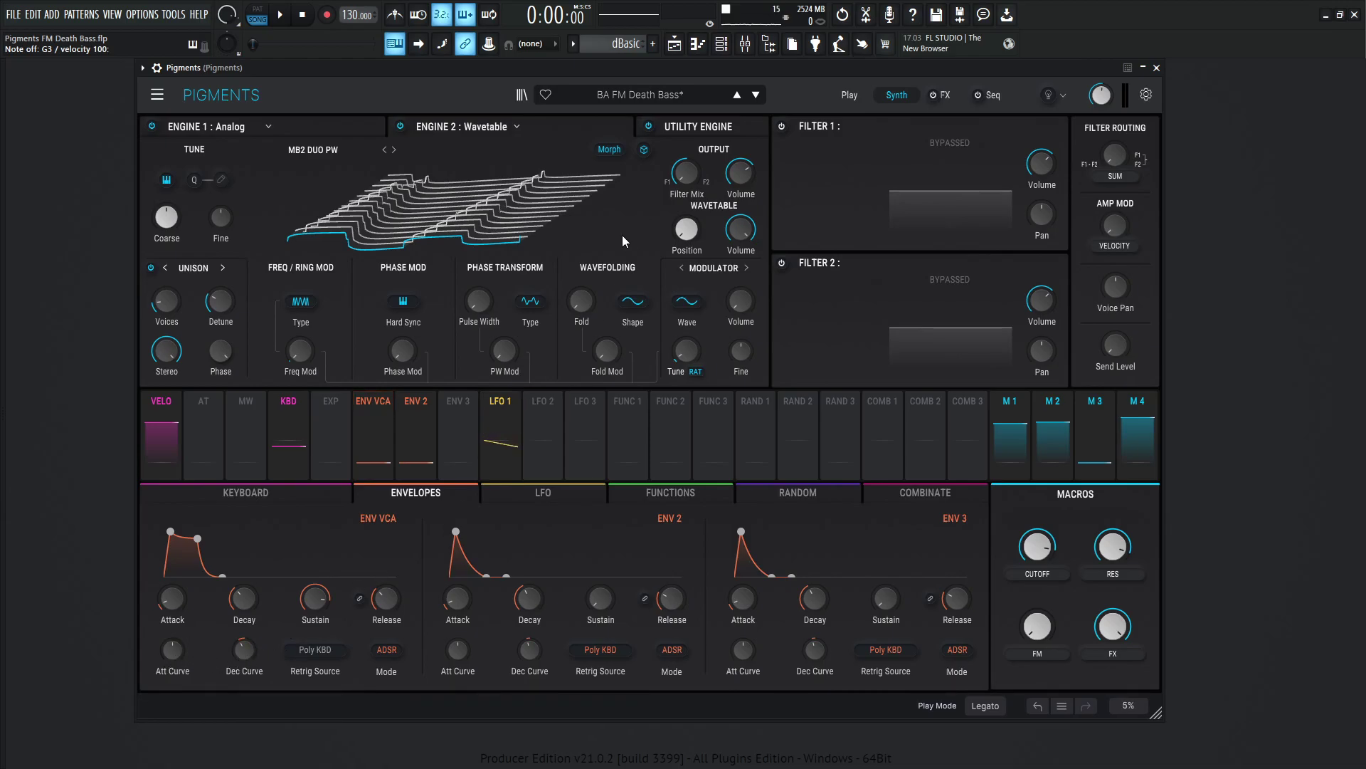
# Re-enable Filter 1.
pyautogui.click(780, 127)
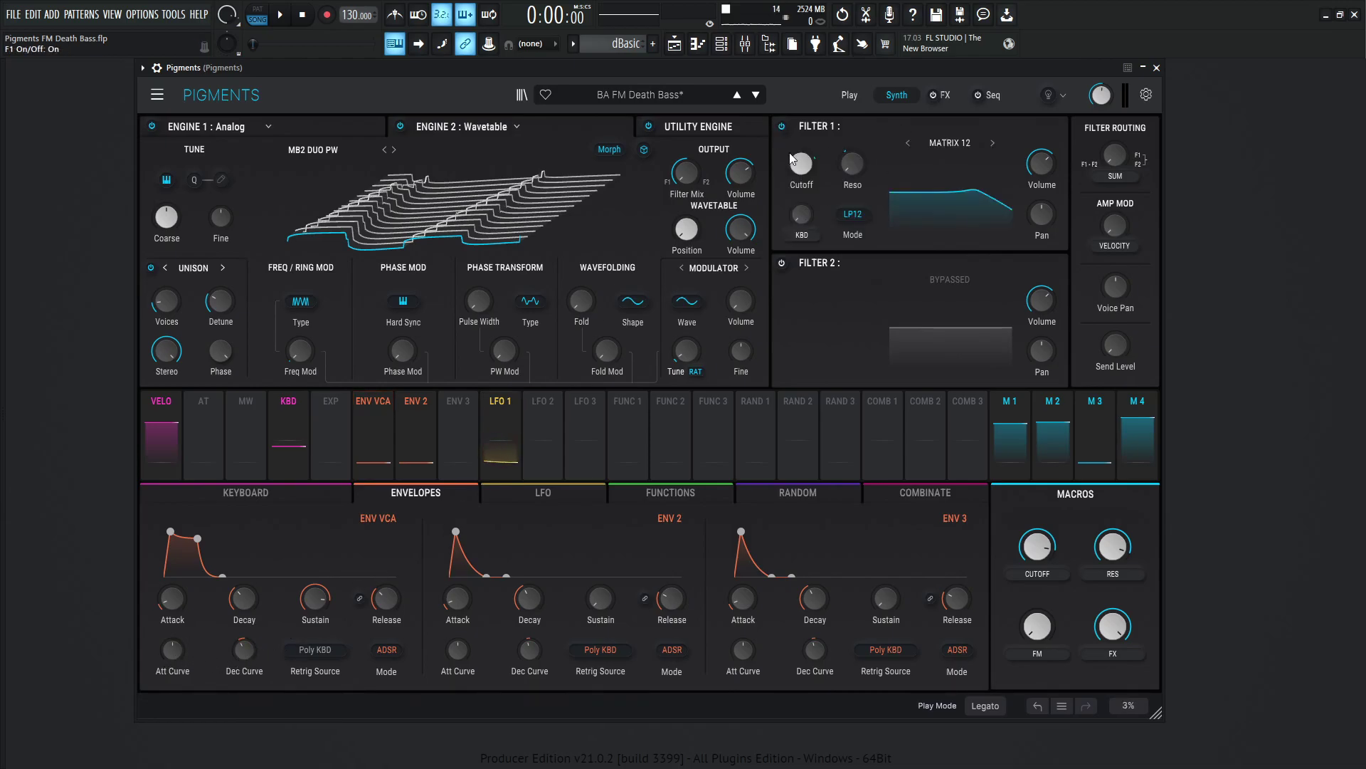
# Switch Filter 2 on and back off, and audition the patch through Filter 1 with repeated F3 notes.
pyautogui.click(781, 264)
pyautogui.click(781, 264)
pyautogui.press('v')
pyautogui.press('v')
pyautogui.press('v')
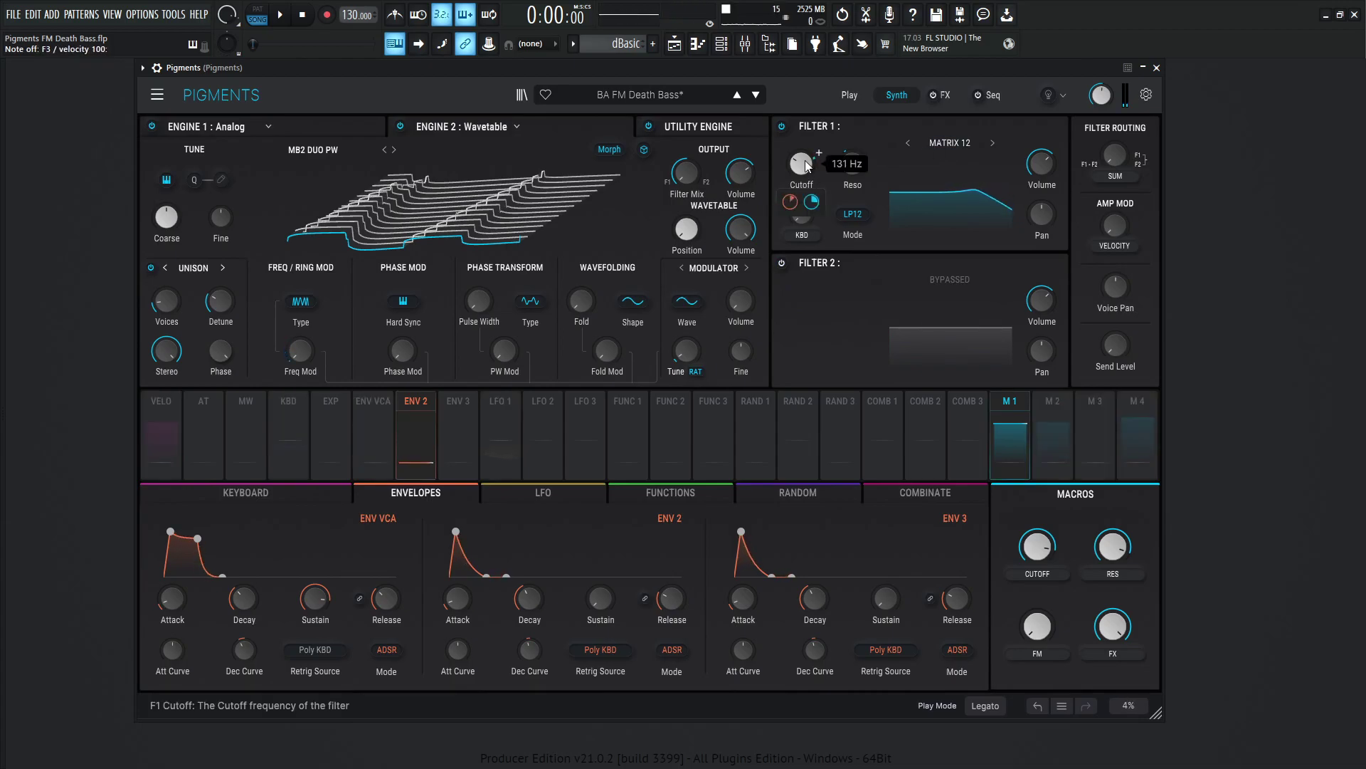
# Inspect the modulation sources and amounts assigned to Filter 1's cutoff and resonance.
pyautogui.moveTo(790, 206)
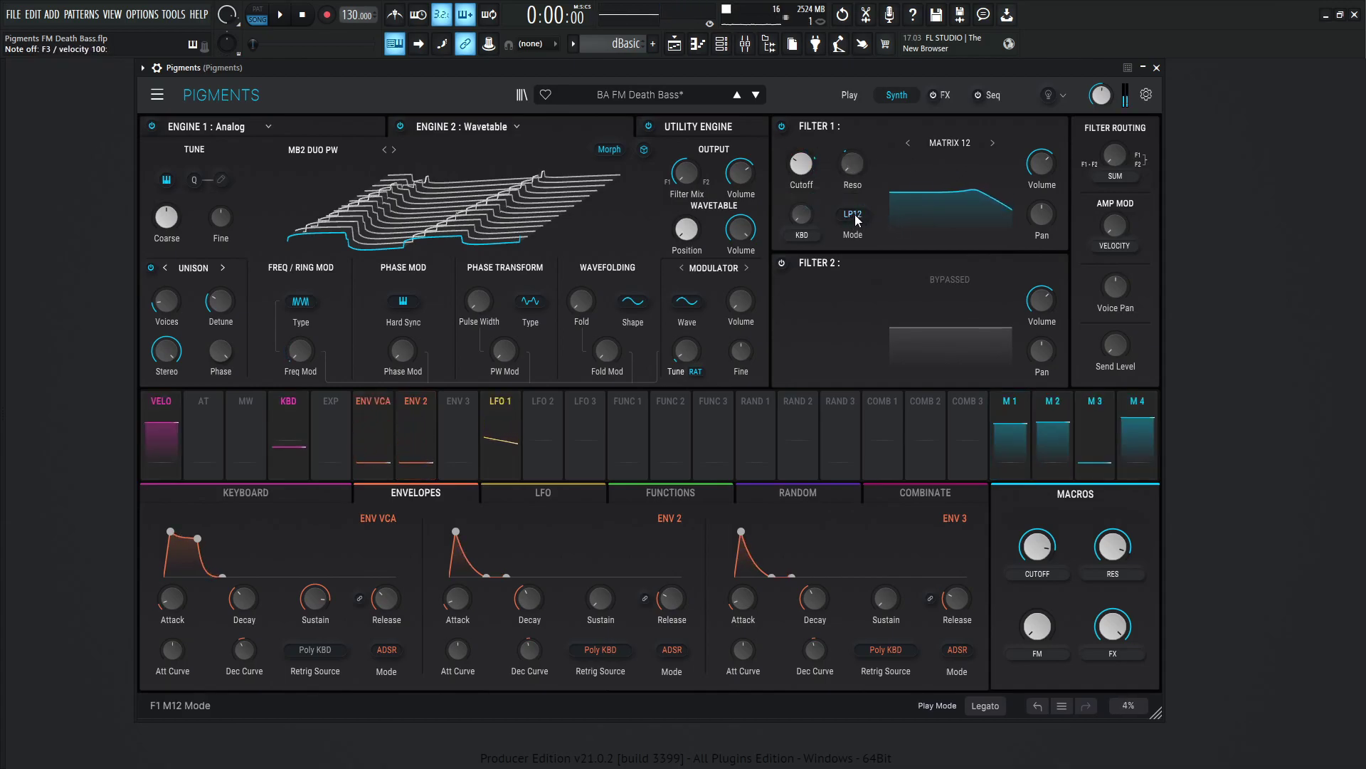
pyautogui.moveTo(851, 169)
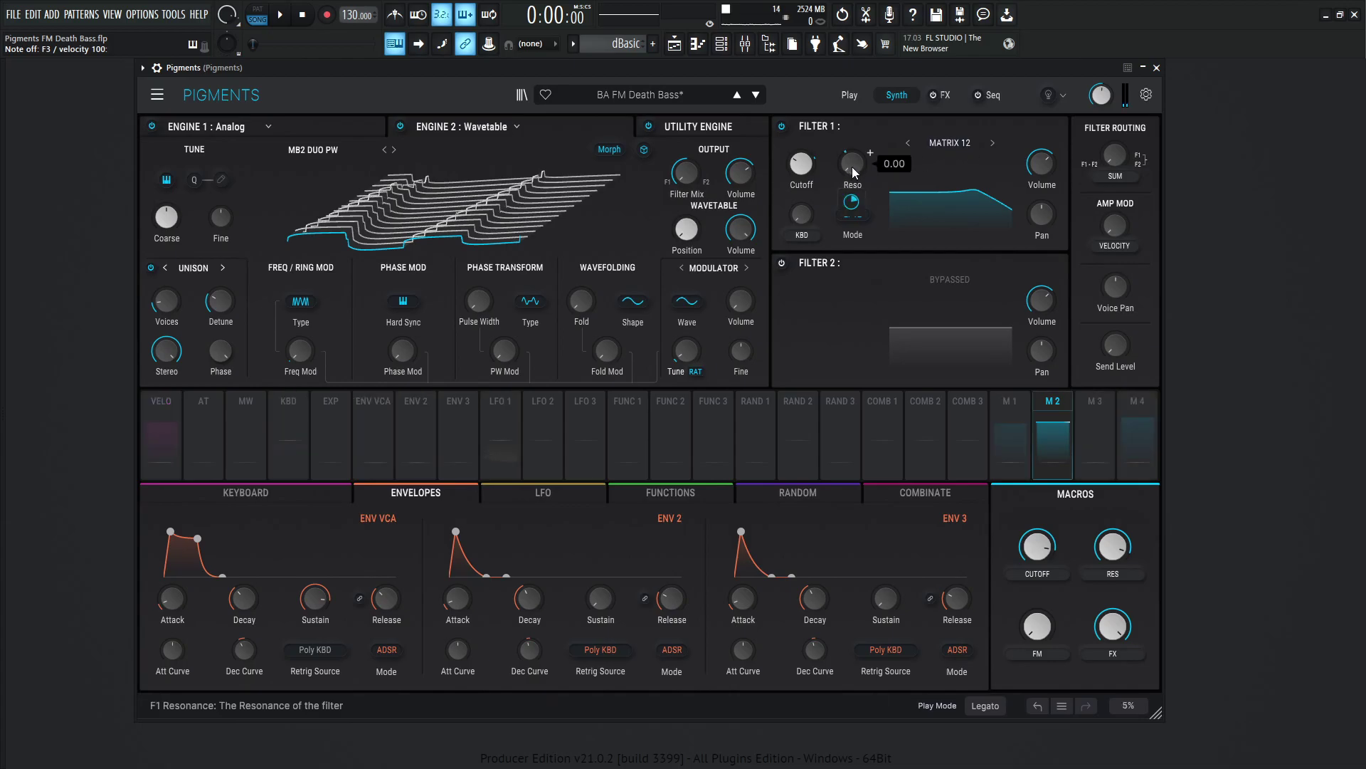
pyautogui.moveTo(856, 202)
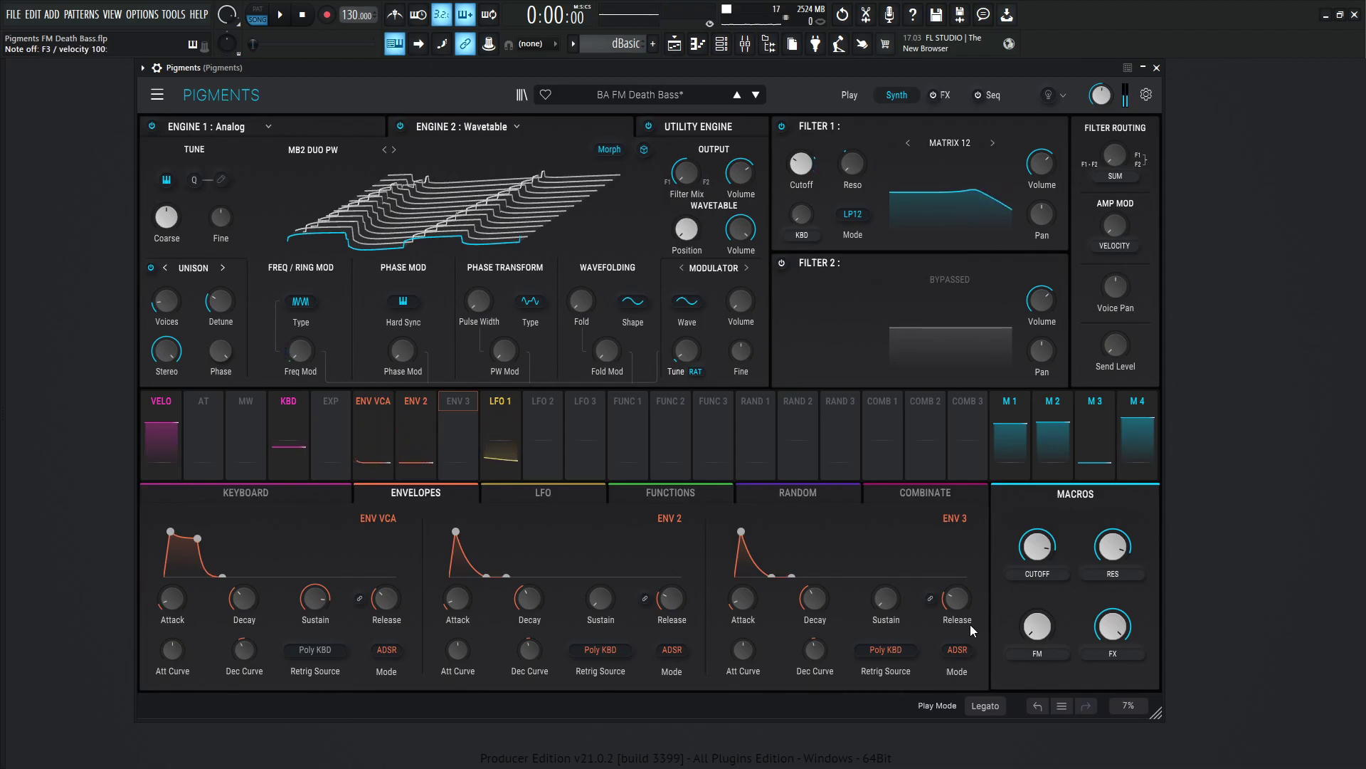
# Enable the effects section, and bypass FX B along with the Distortion, Param EQ and Multi Filter in FX A.
pyautogui.click(945, 96)
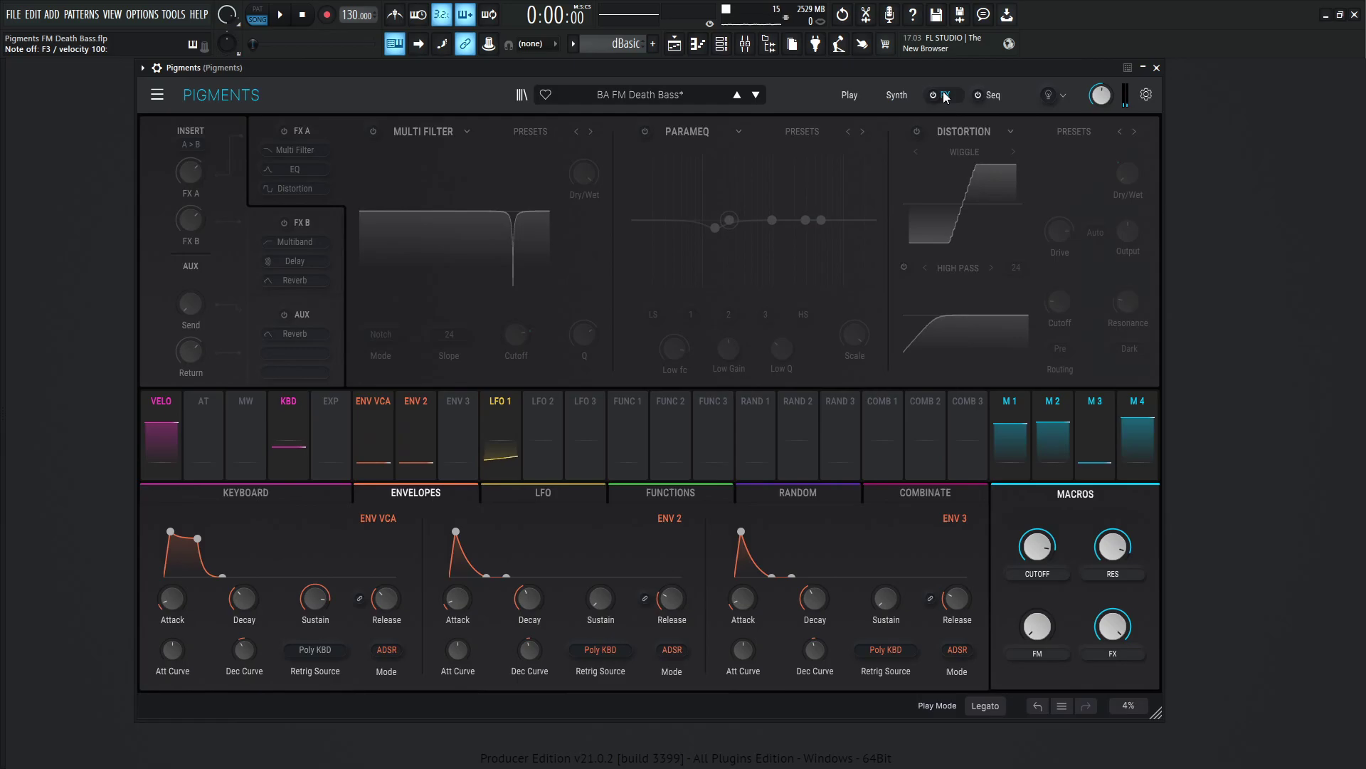
pyautogui.click(933, 96)
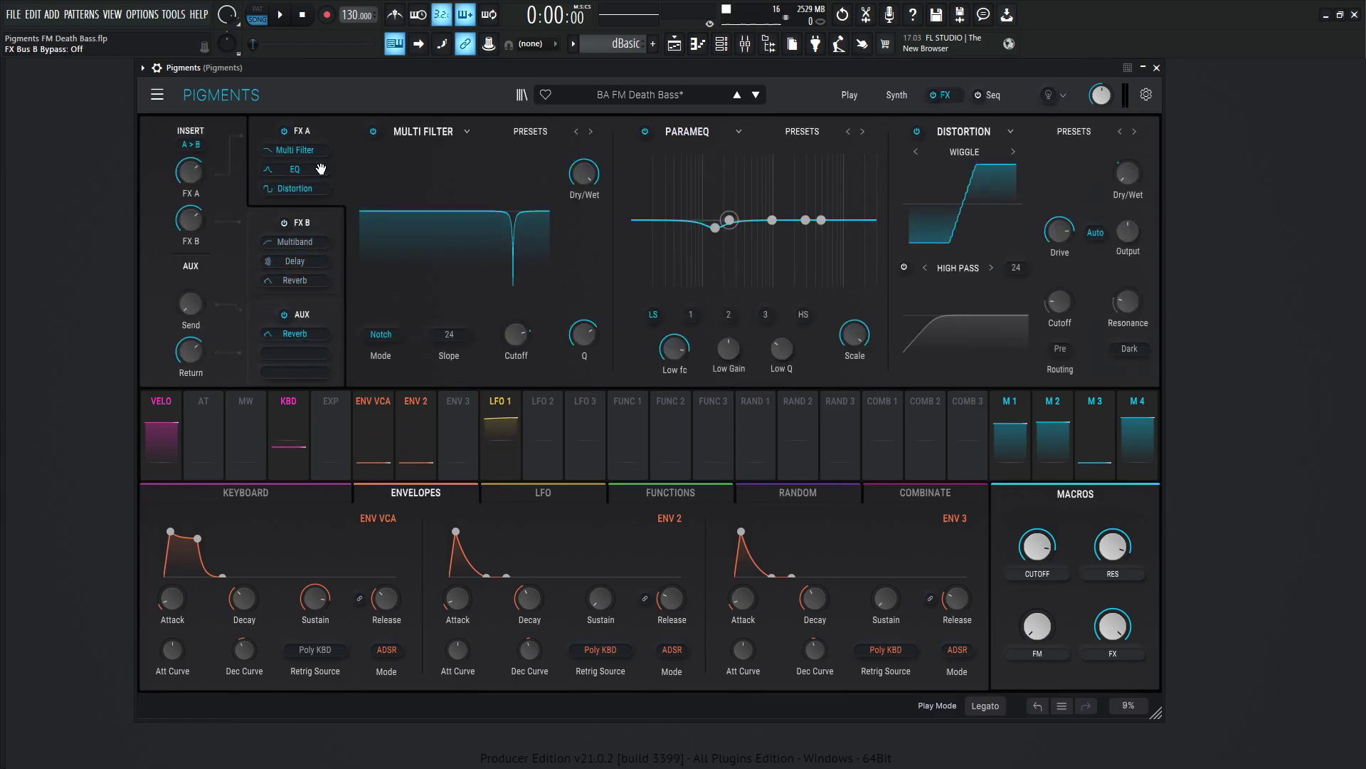
pyautogui.click(917, 132)
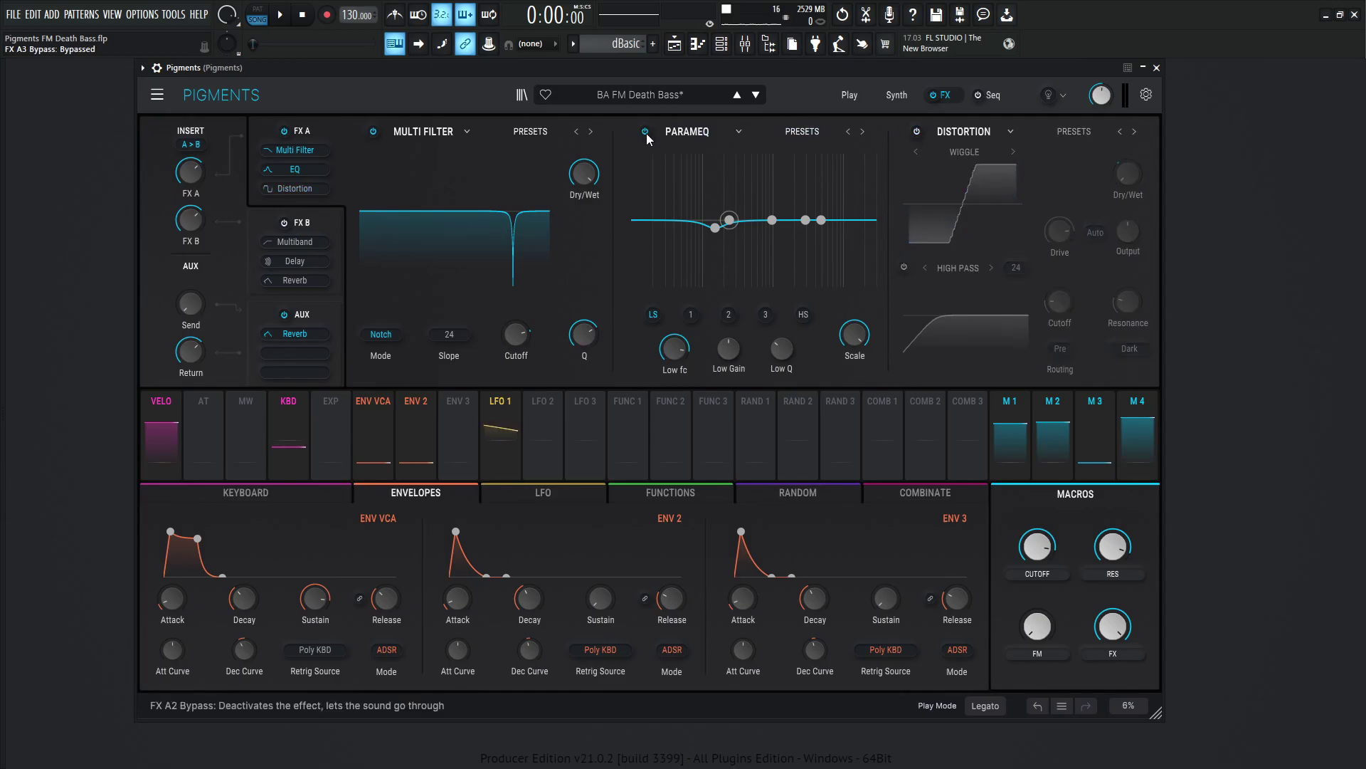
pyautogui.click(645, 133)
pyautogui.click(374, 131)
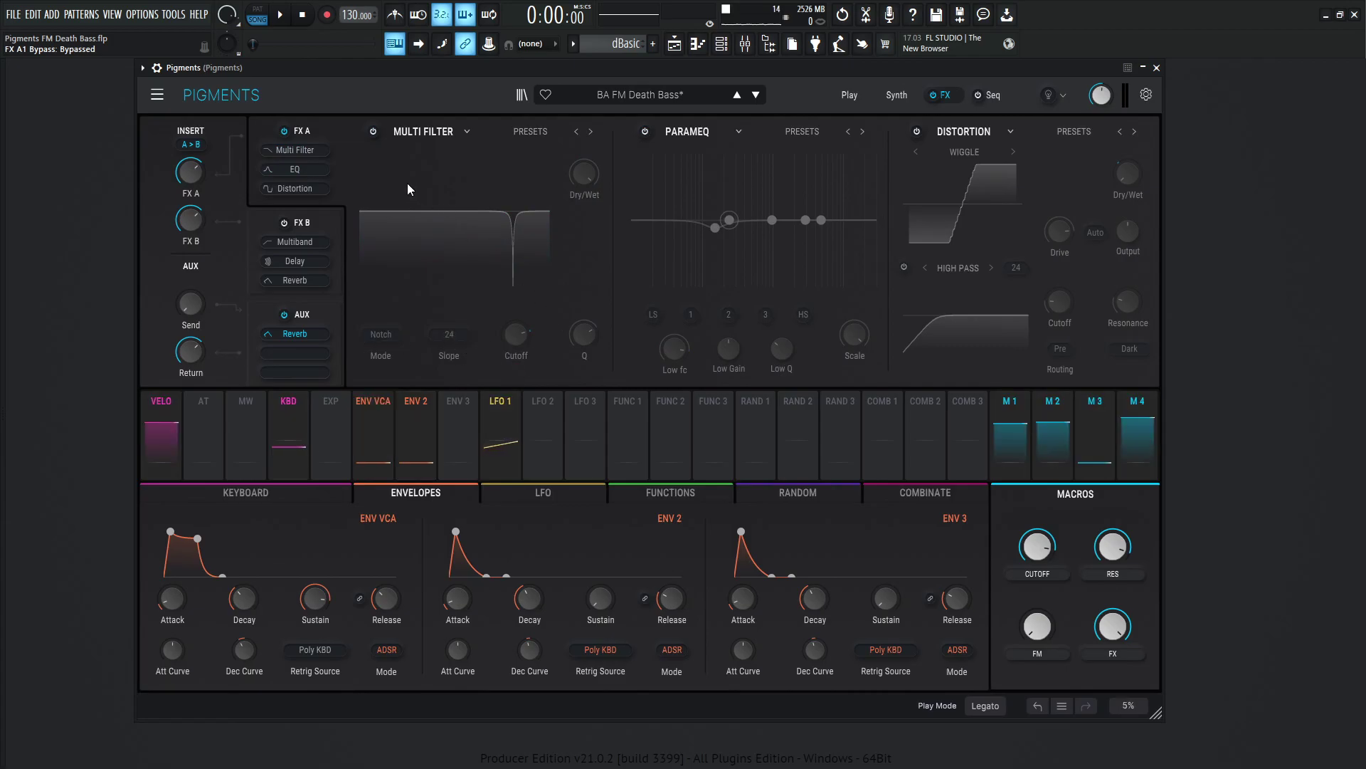
# Compare repeated C4 notes with the Multi Filter bypassed and active, leaving the effect enabled.
pyautogui.press('z')
pyautogui.press('z')
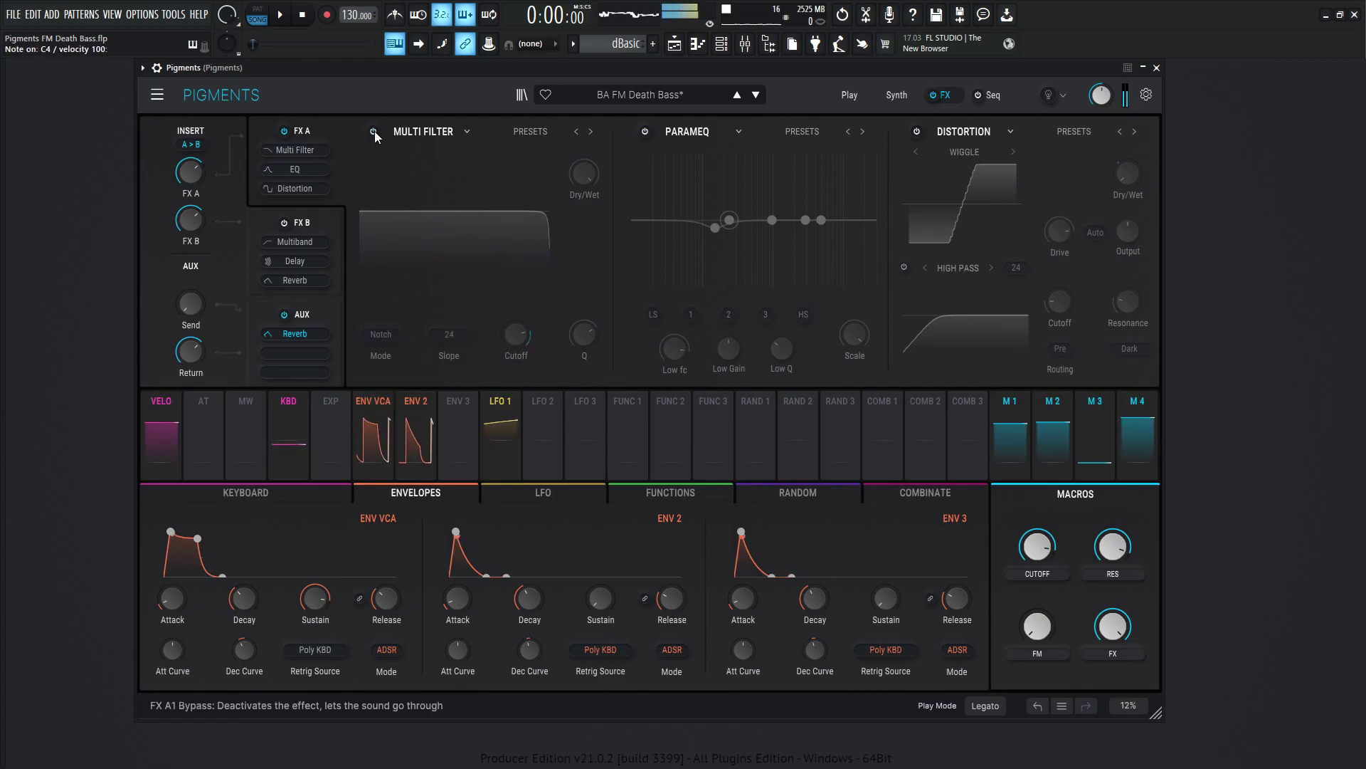
pyautogui.click(374, 131)
pyautogui.press('z')
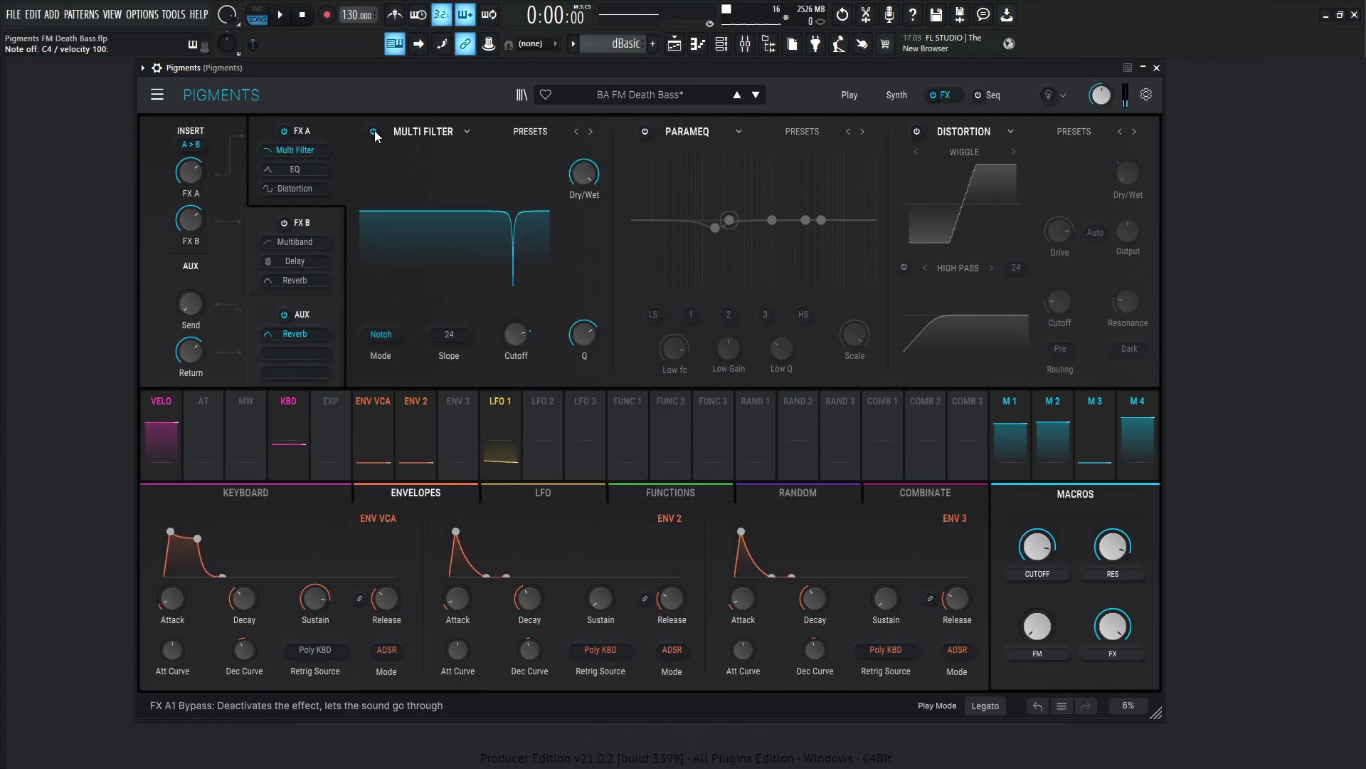
pyautogui.click(374, 131)
pyautogui.press('z')
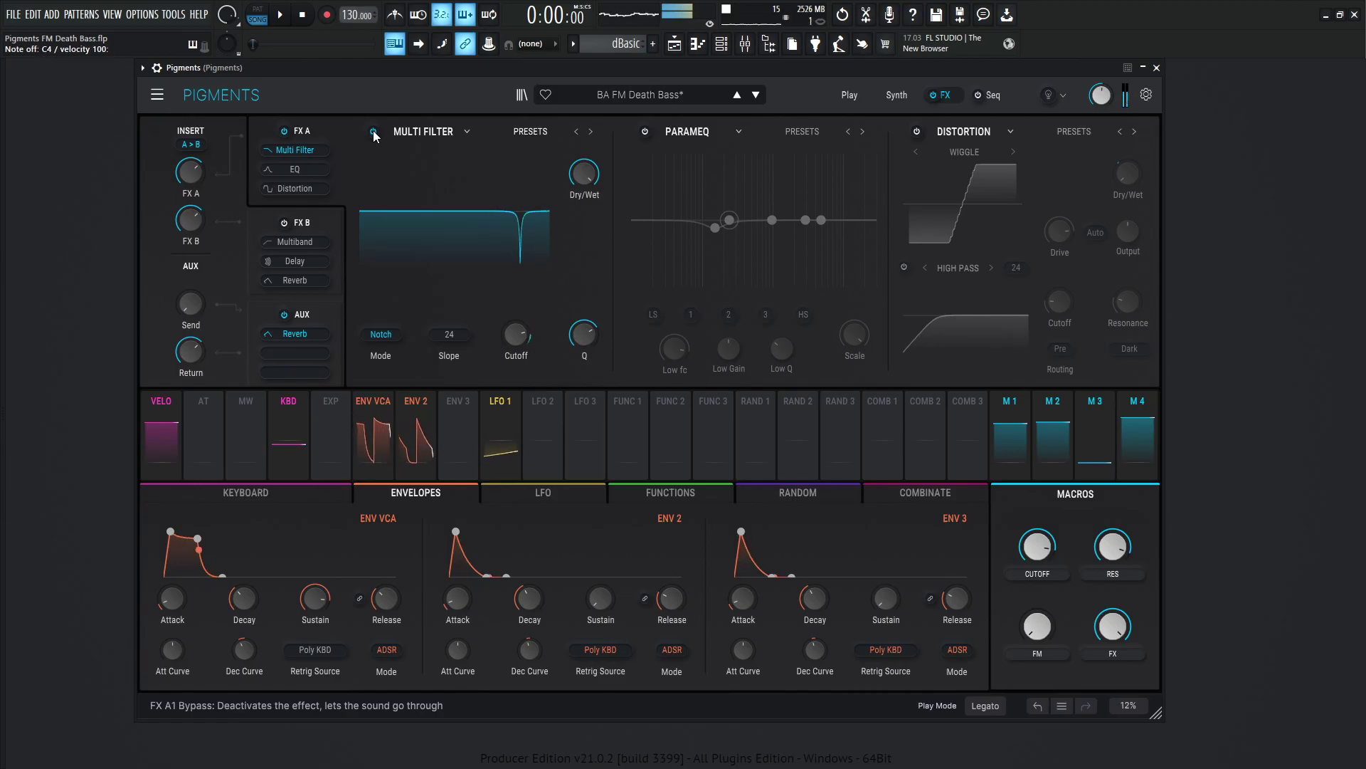
pyautogui.click(374, 133)
pyautogui.press('z')
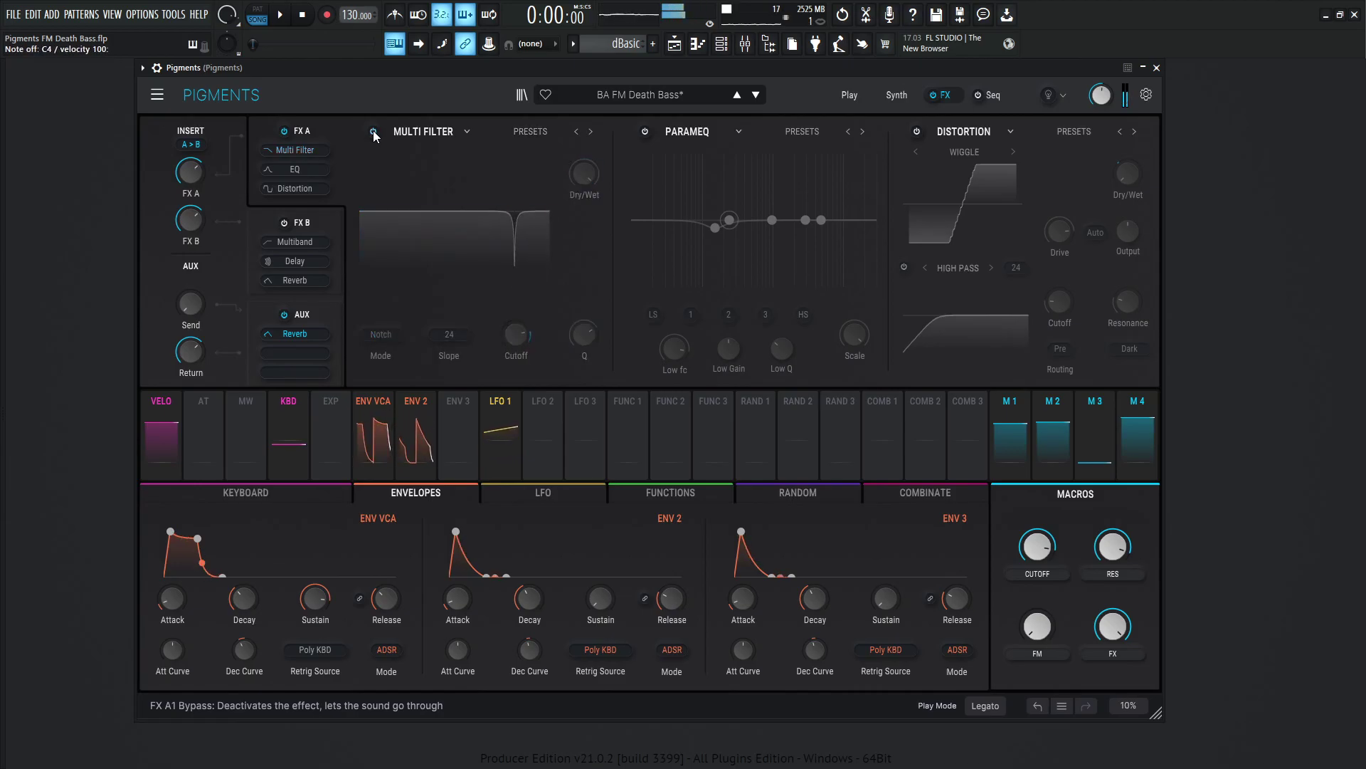
pyautogui.click(375, 134)
pyautogui.press('z')
# Examine the Multi Filter's Env 2 cutoff modulation and Q while auditioning F3 notes.
pyautogui.moveTo(515, 376)
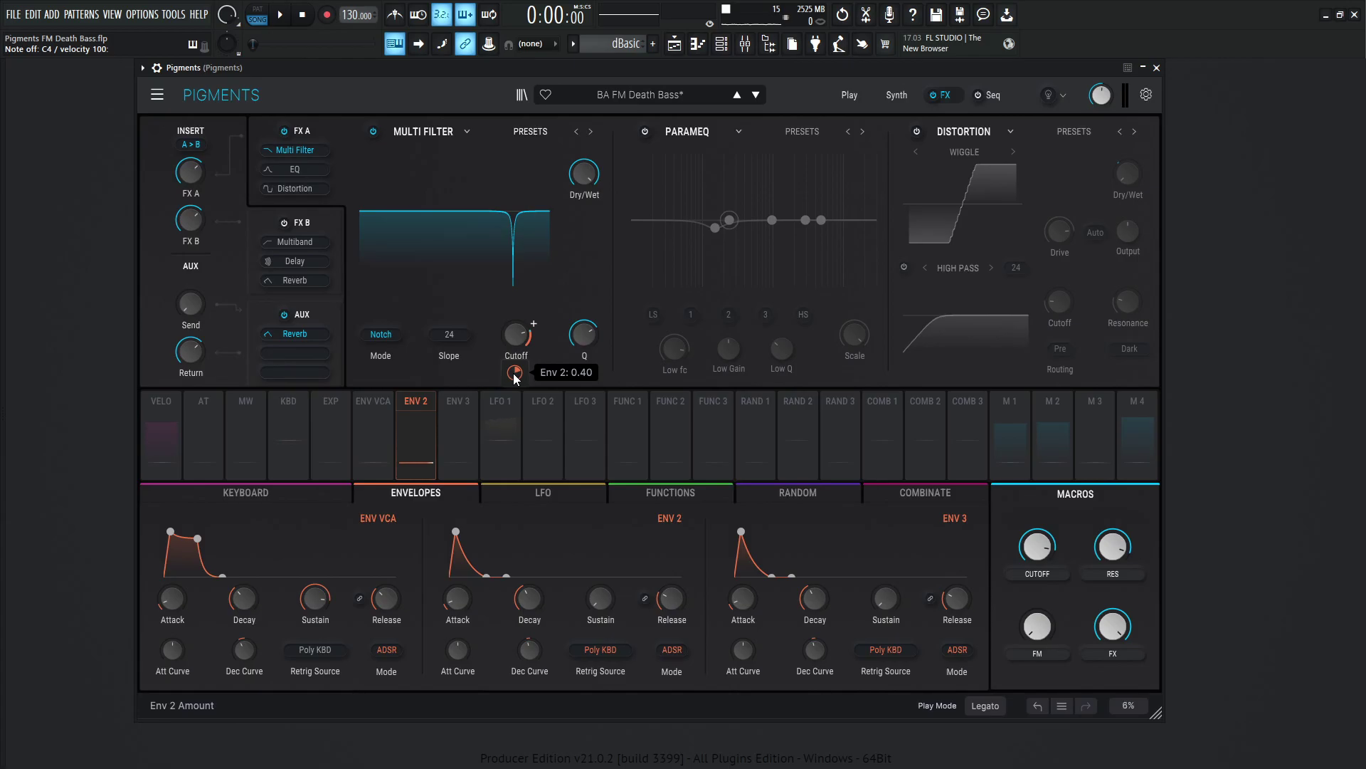
pyautogui.press('v')
pyautogui.press('v')
pyautogui.press('v')
pyautogui.press('v')
pyautogui.press('v')
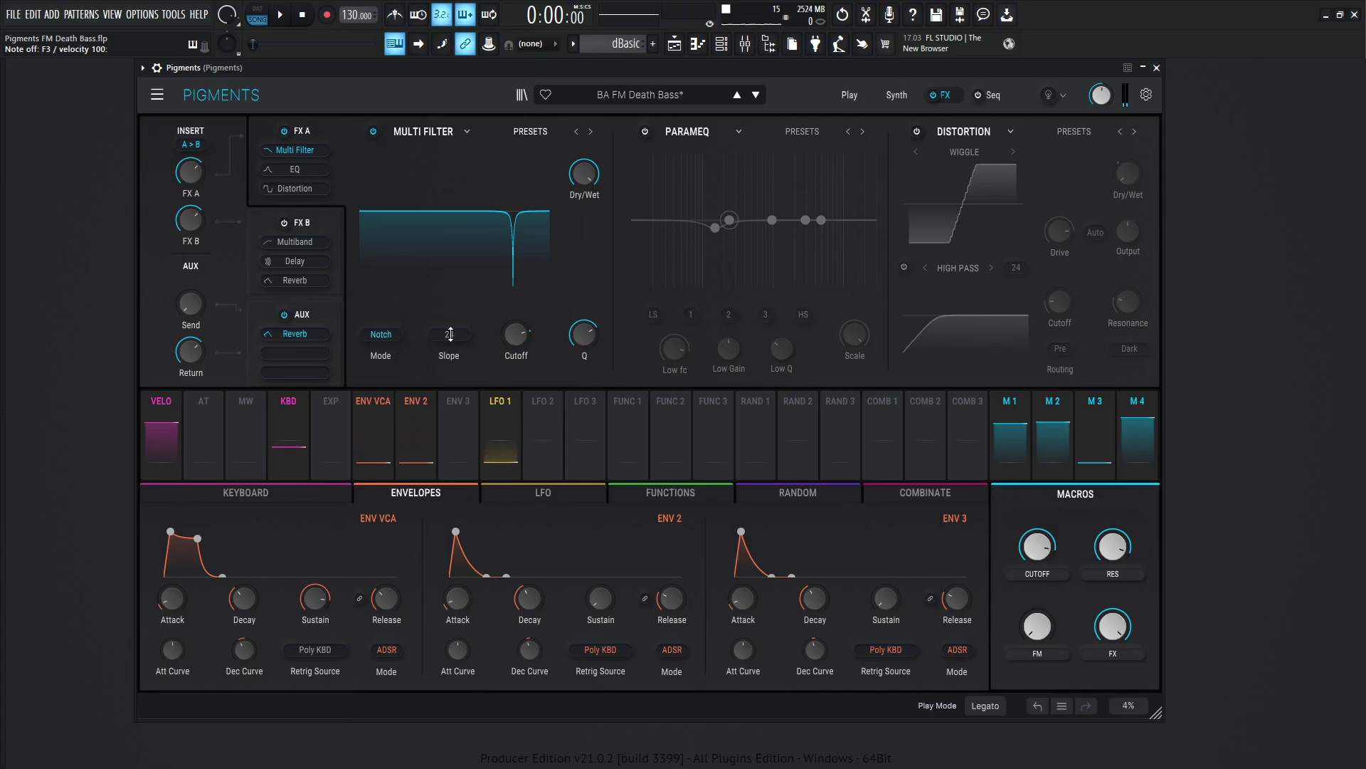
pyautogui.moveTo(511, 342)
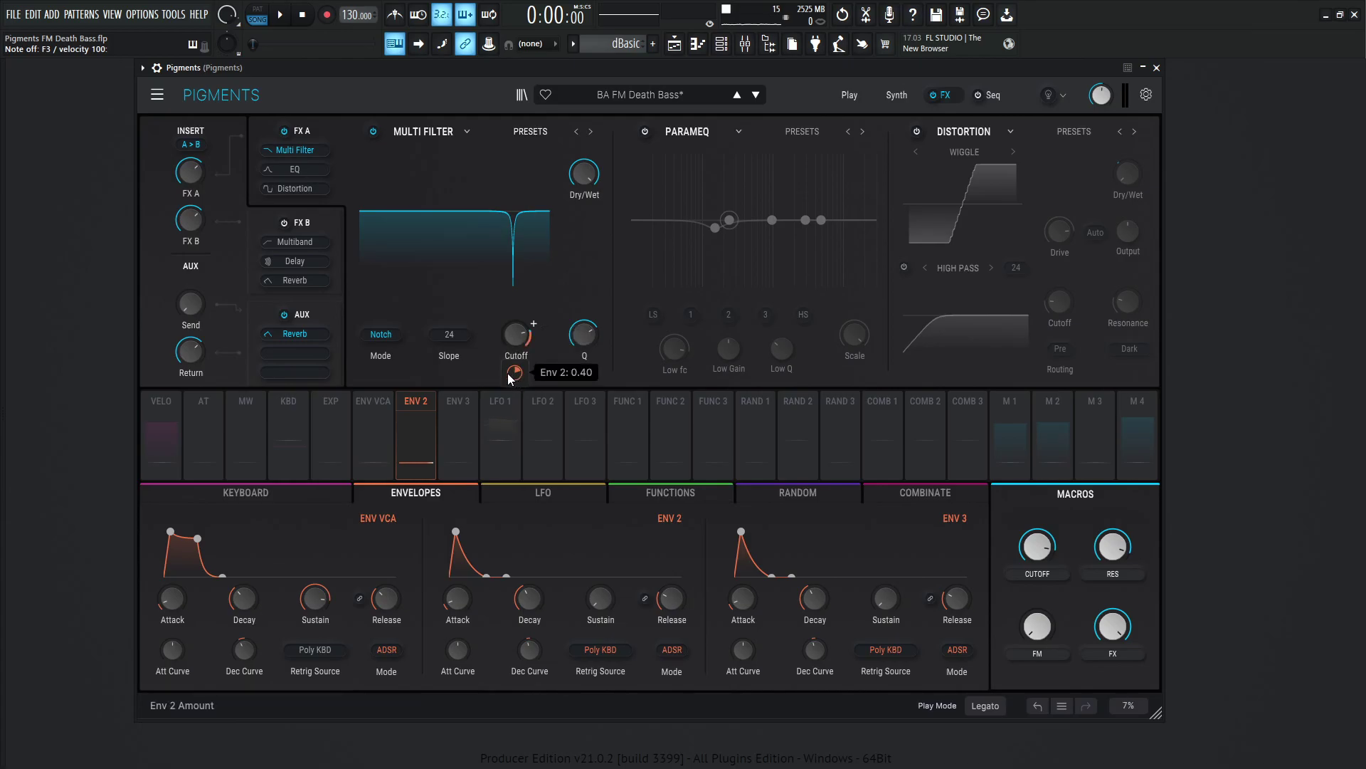
pyautogui.moveTo(583, 331)
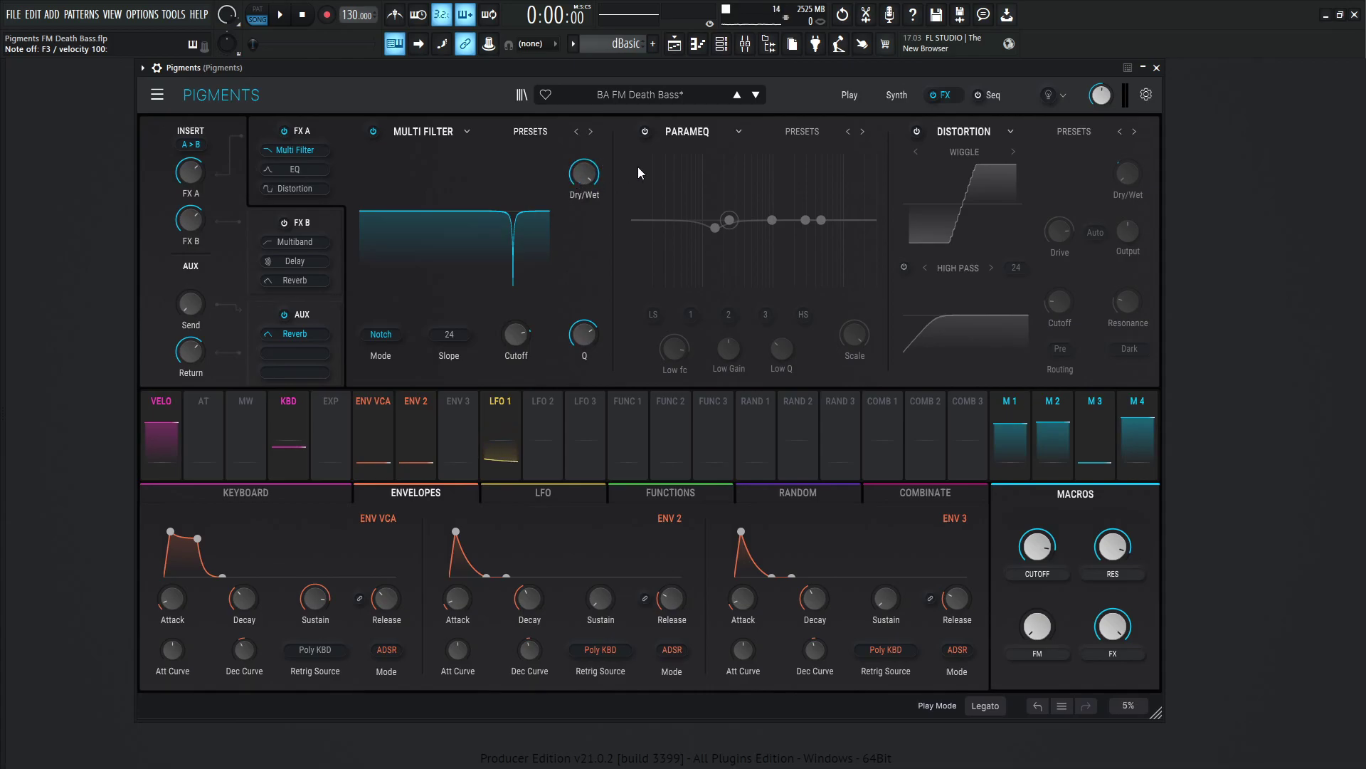
# Re-enable the Param EQ and select its Peak 1 band to inspect the frequency and gain.
pyautogui.click(645, 132)
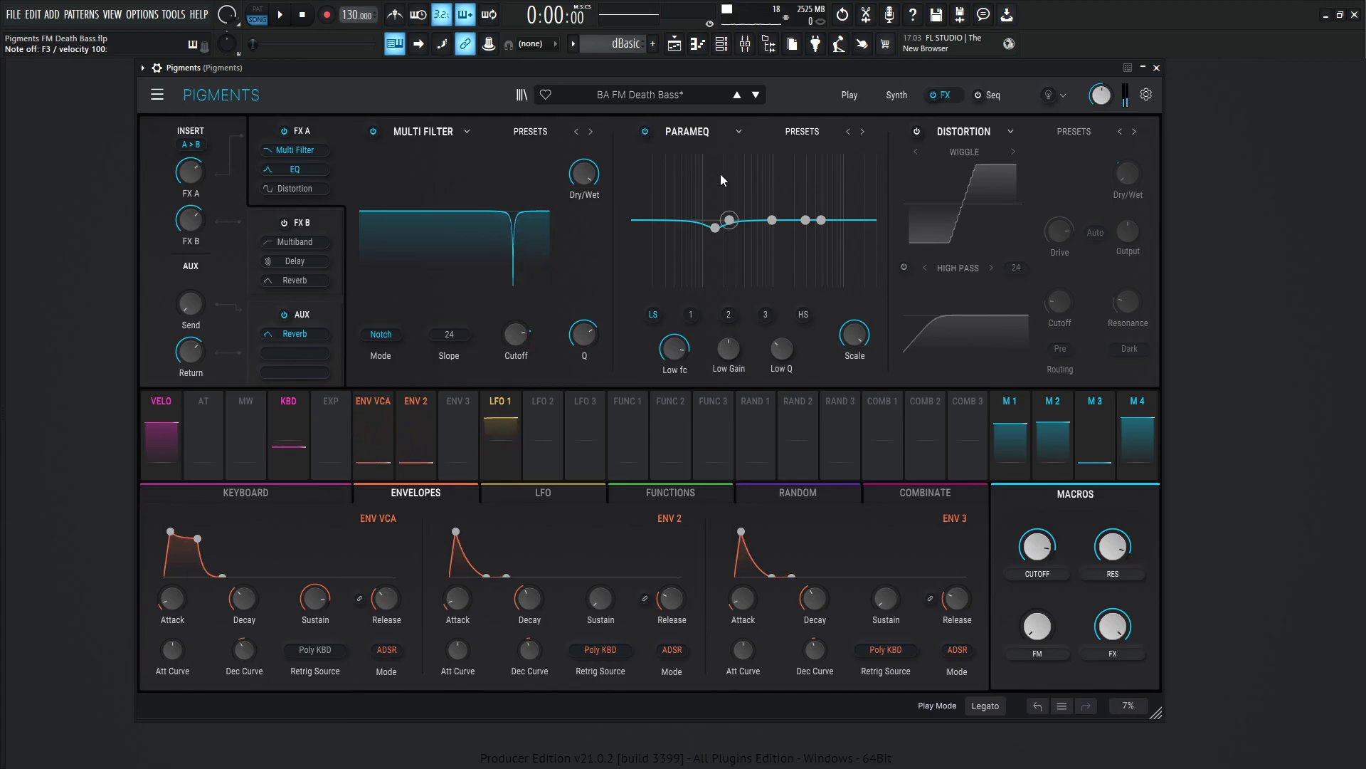
pyautogui.click(717, 235)
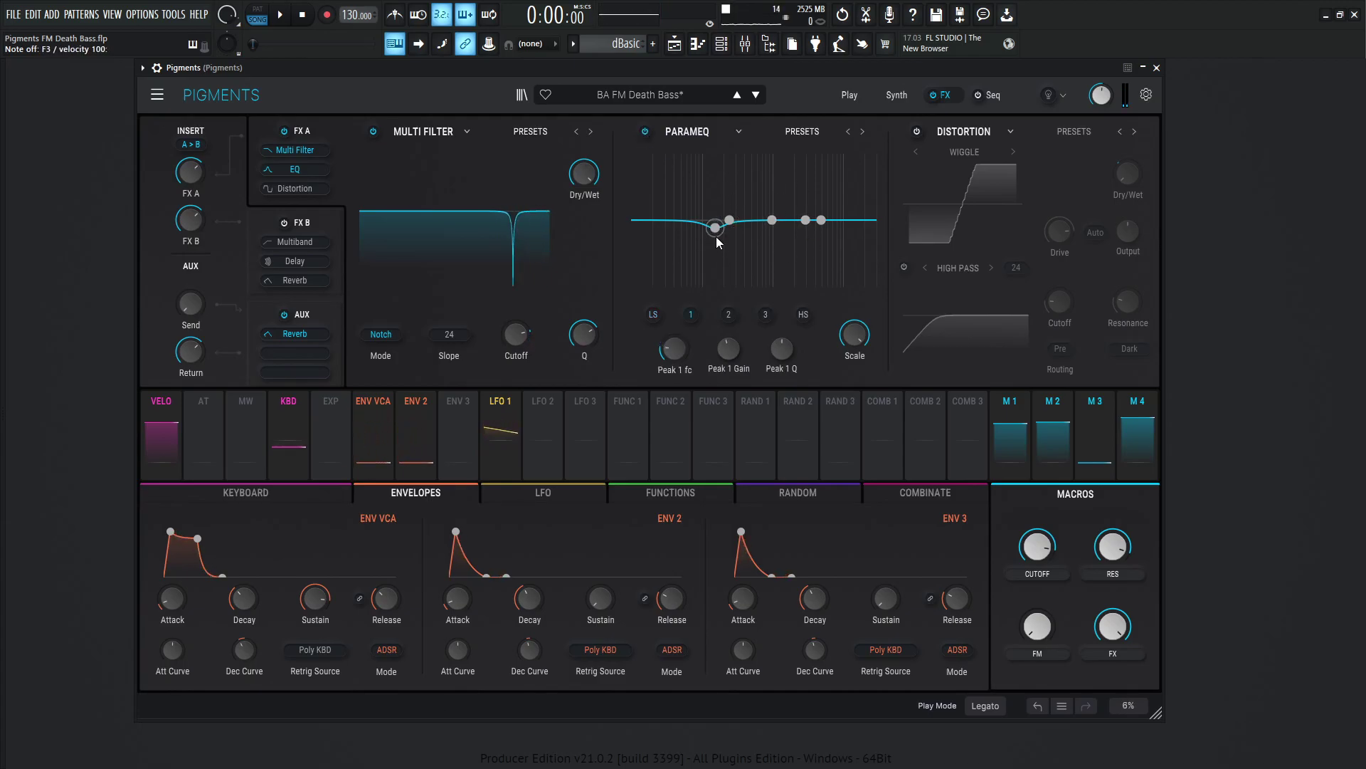
pyautogui.moveTo(683, 356)
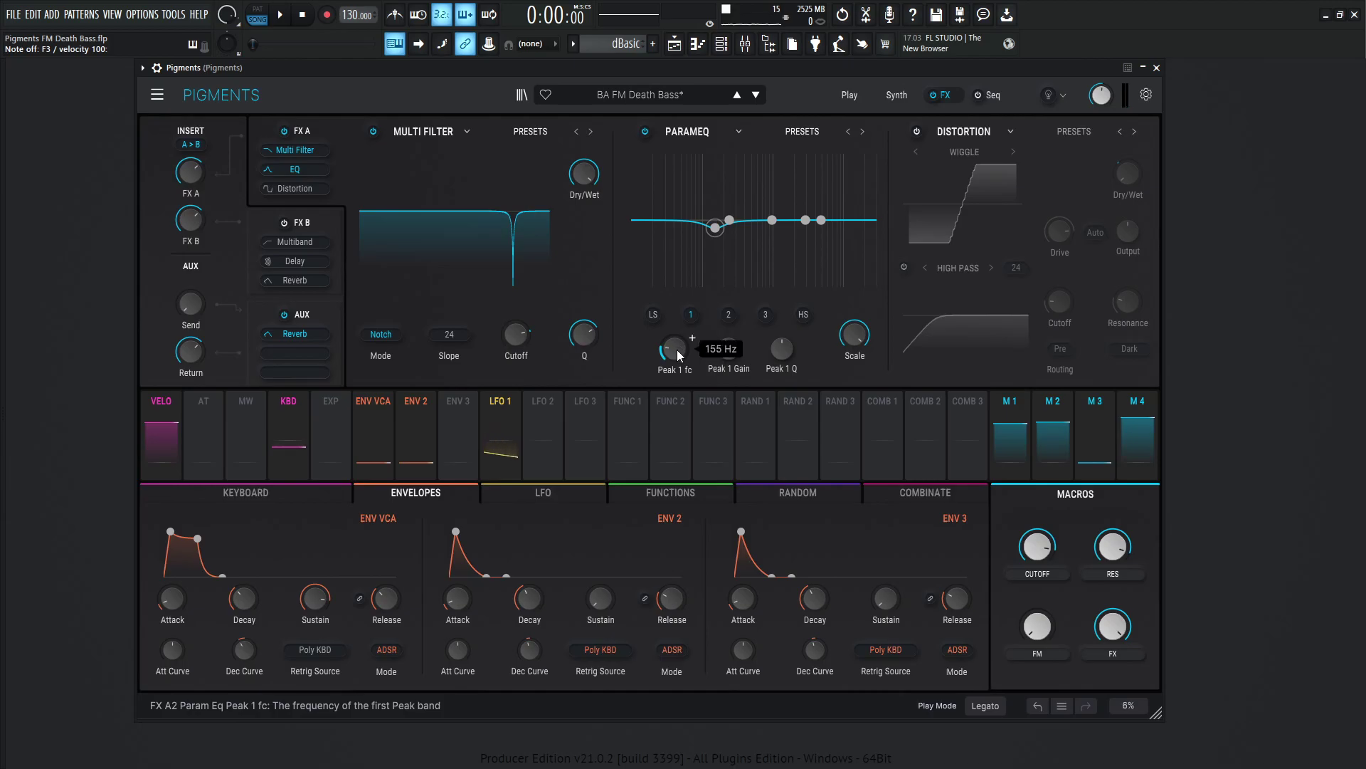
pyautogui.moveTo(734, 353)
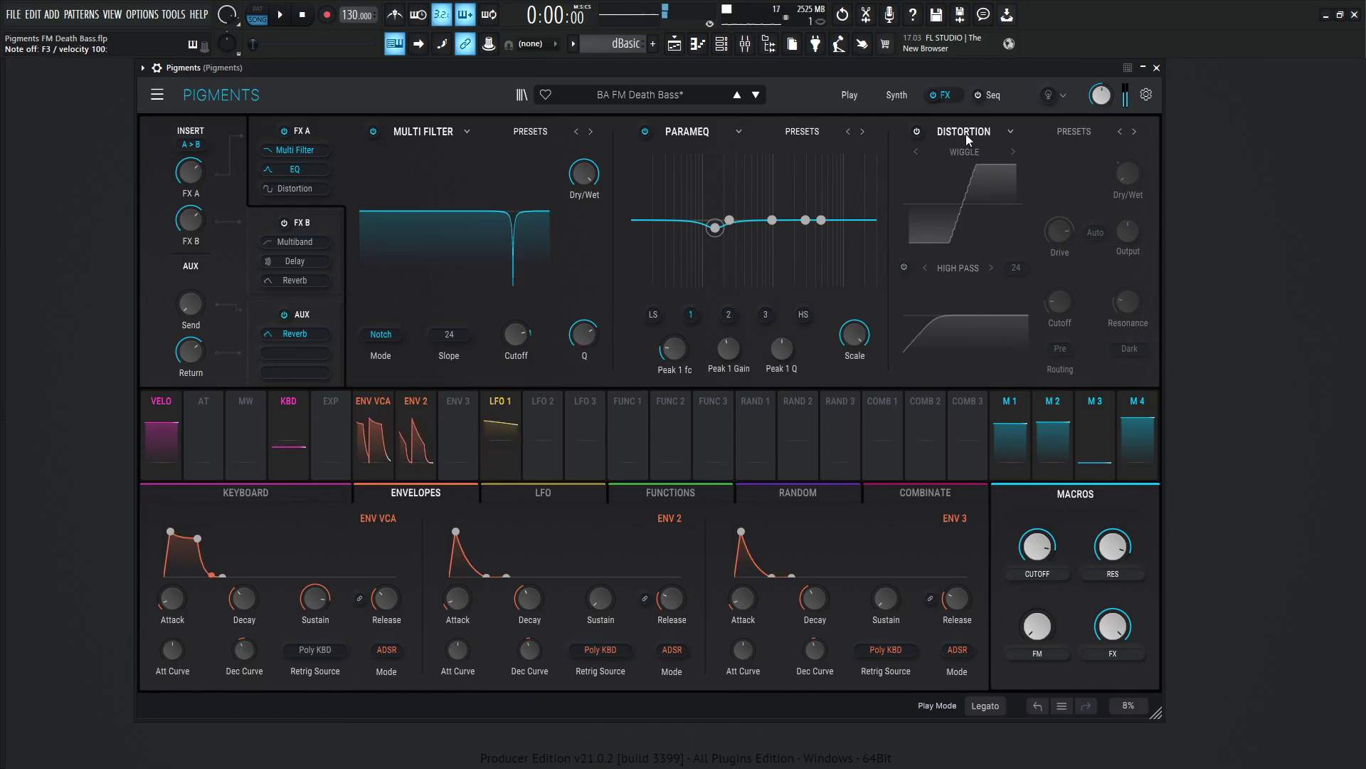
# Re-enable the Wiggle Distortion and inspect its drive and dry/wet modulation.
pyautogui.click(918, 131)
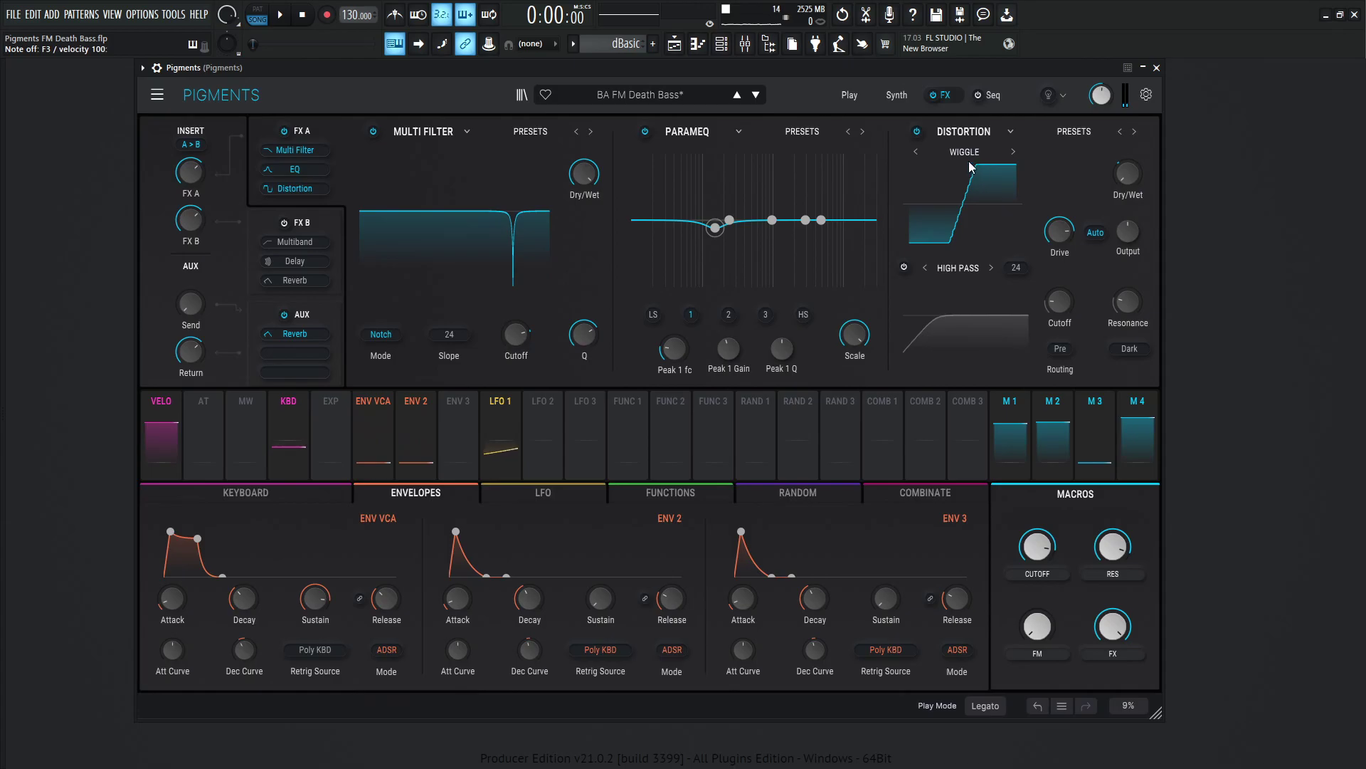
pyautogui.moveTo(1053, 240)
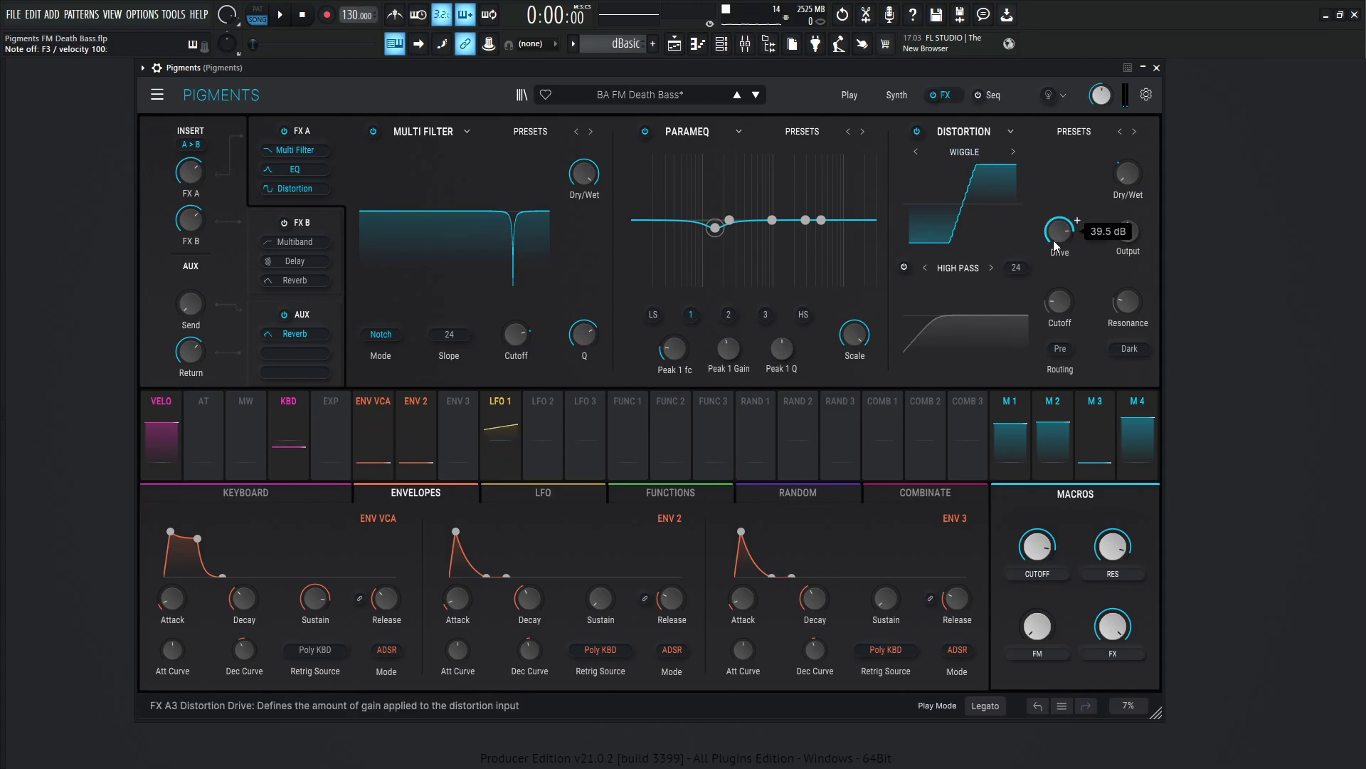
pyautogui.moveTo(1129, 175)
pyautogui.moveTo(1126, 213)
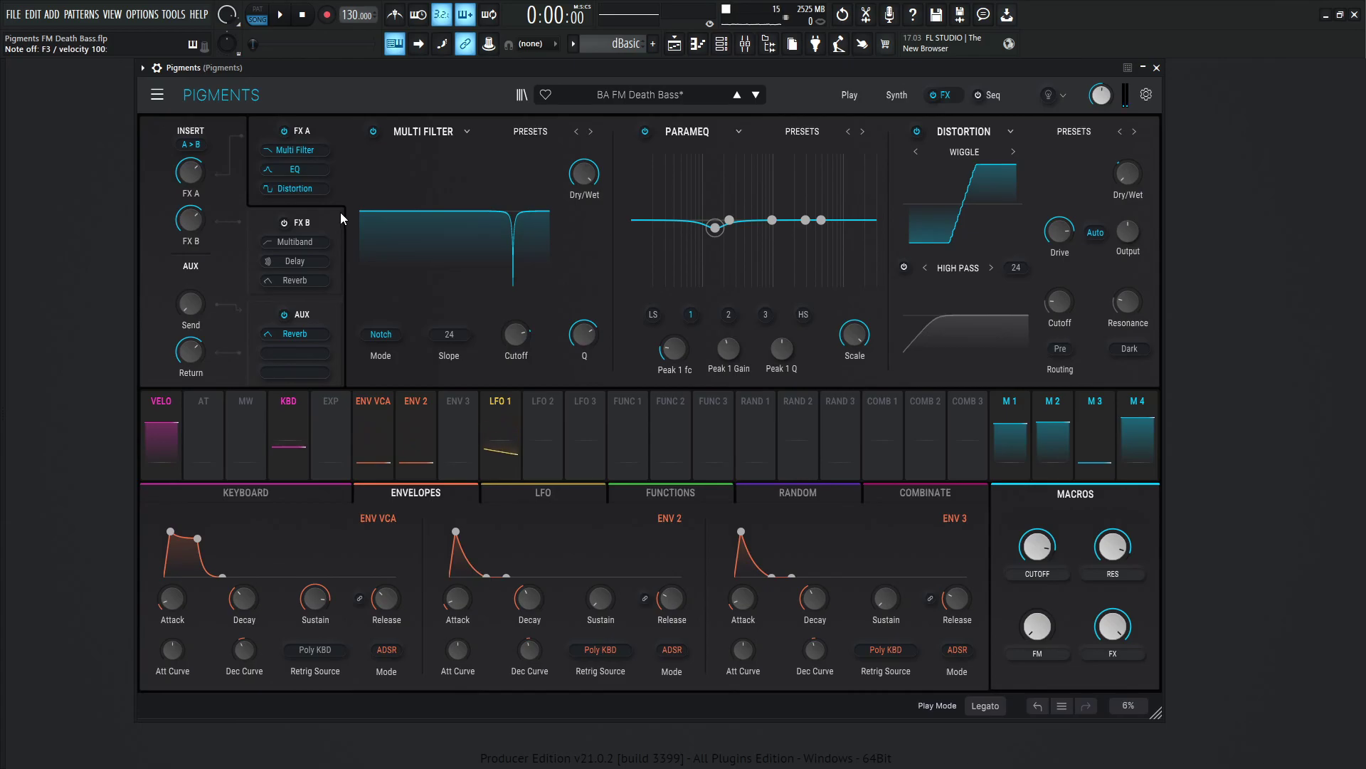
# Show the FX B effects, activate that bus, and bypass its Reverb and Delay.
pyautogui.click(314, 224)
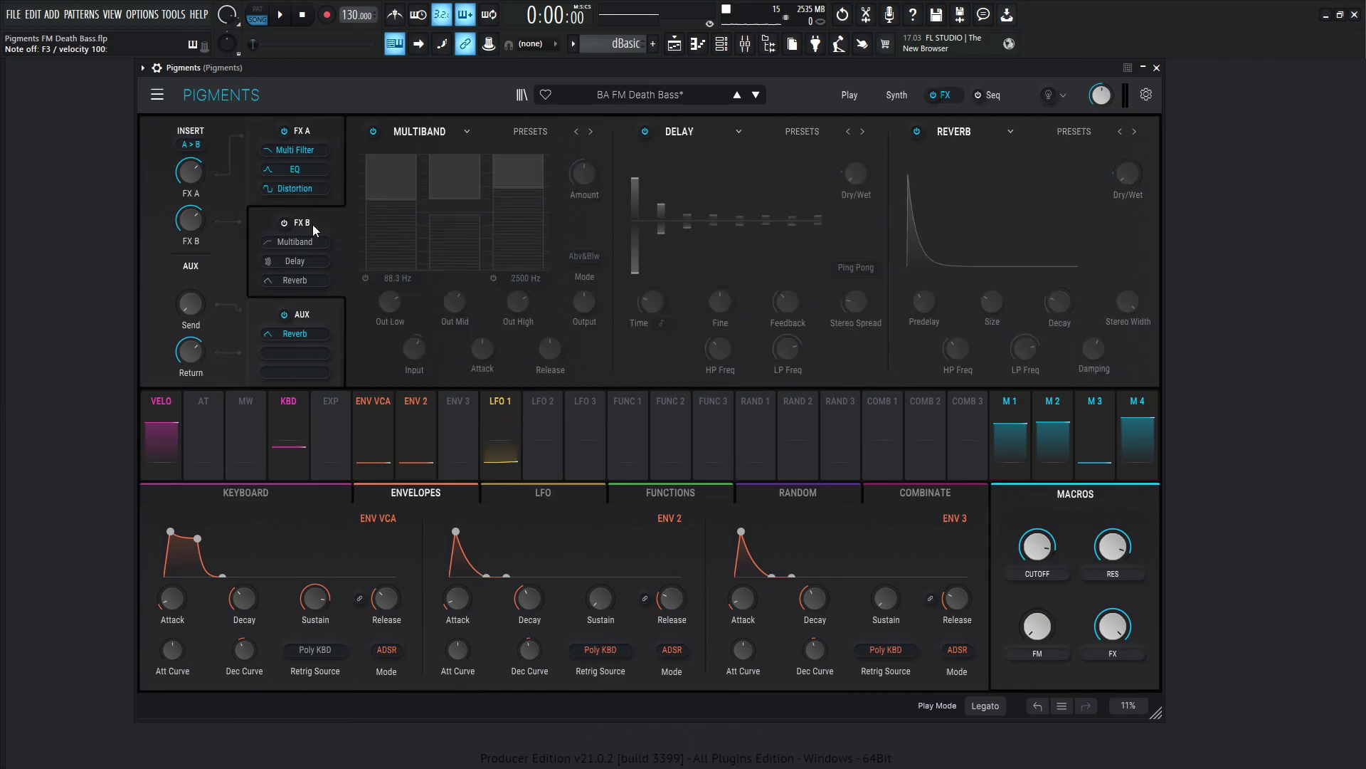
pyautogui.click(287, 223)
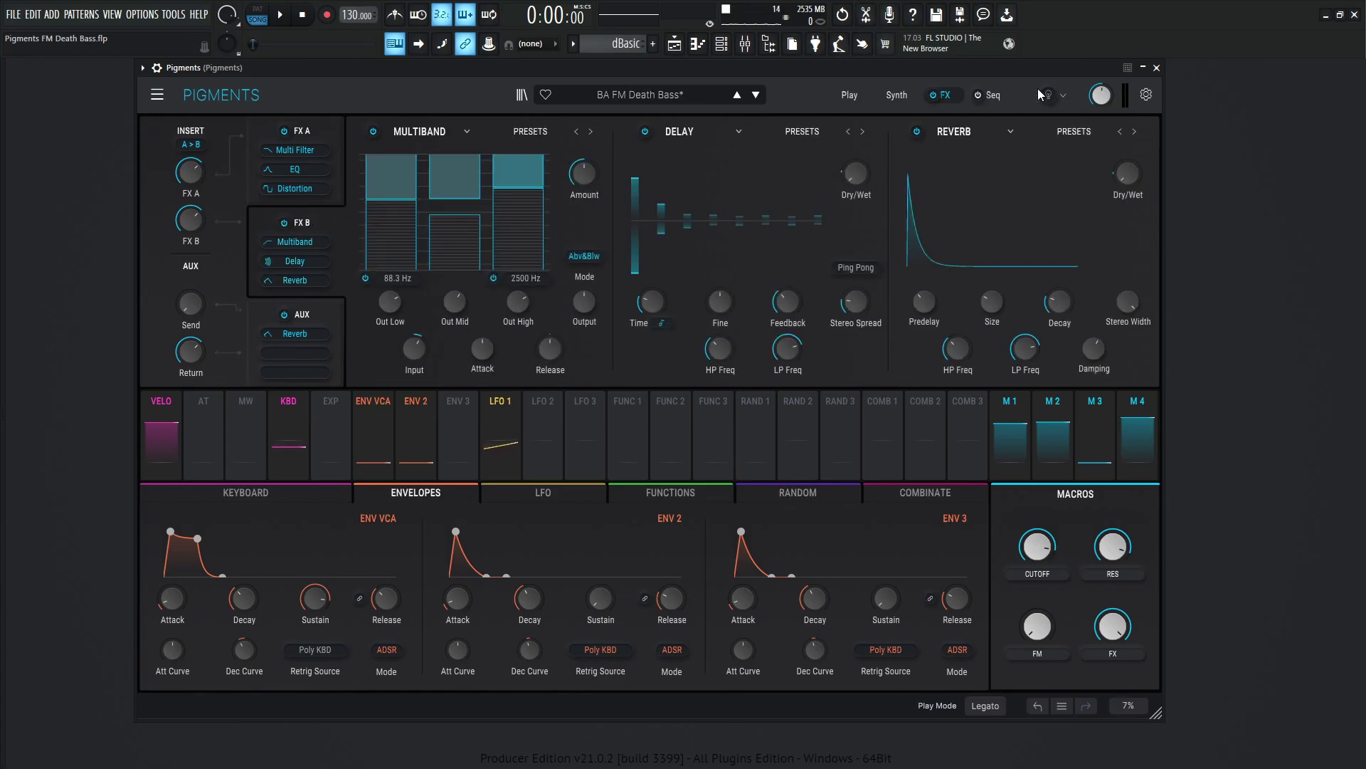
pyautogui.click(917, 131)
pyautogui.click(645, 132)
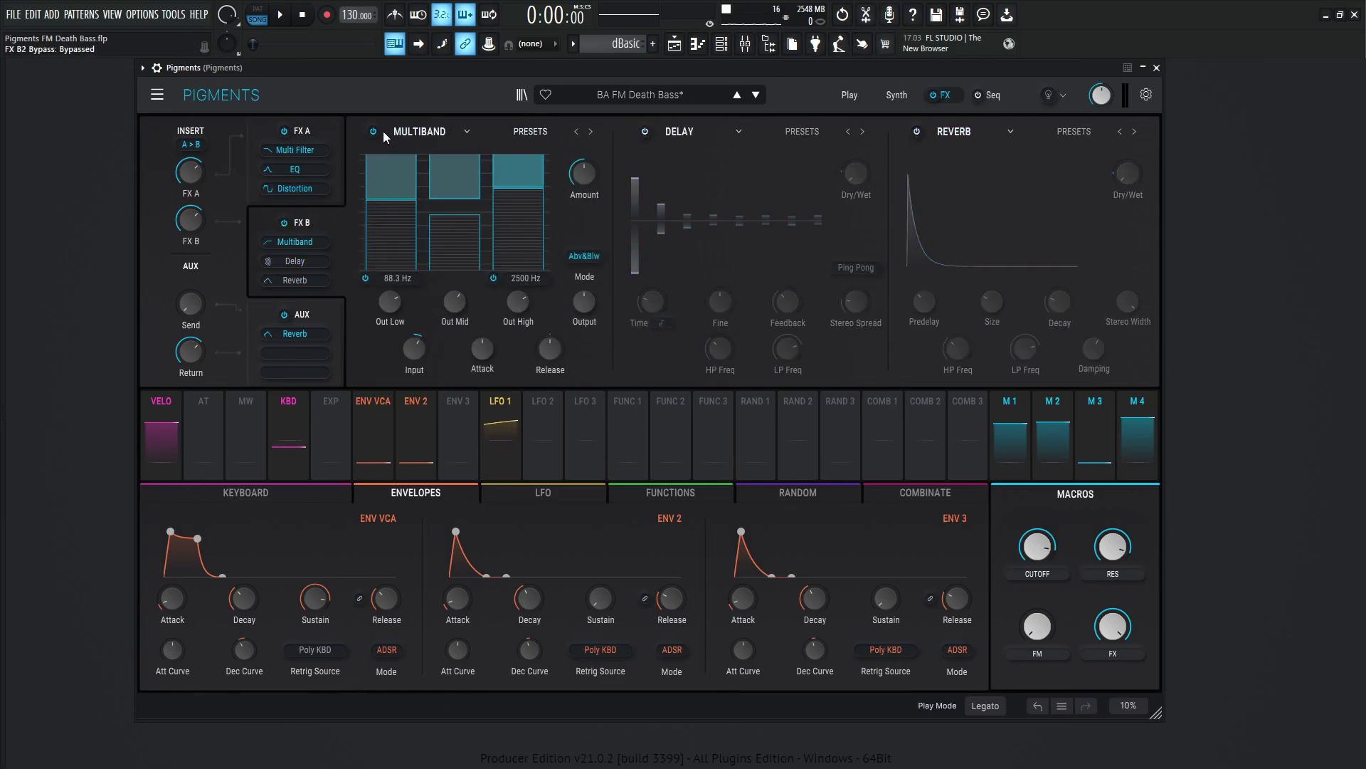
# Compare F3 notes with the Multiband compressor bypassed and active, leaving it enabled.
pyautogui.click(373, 131)
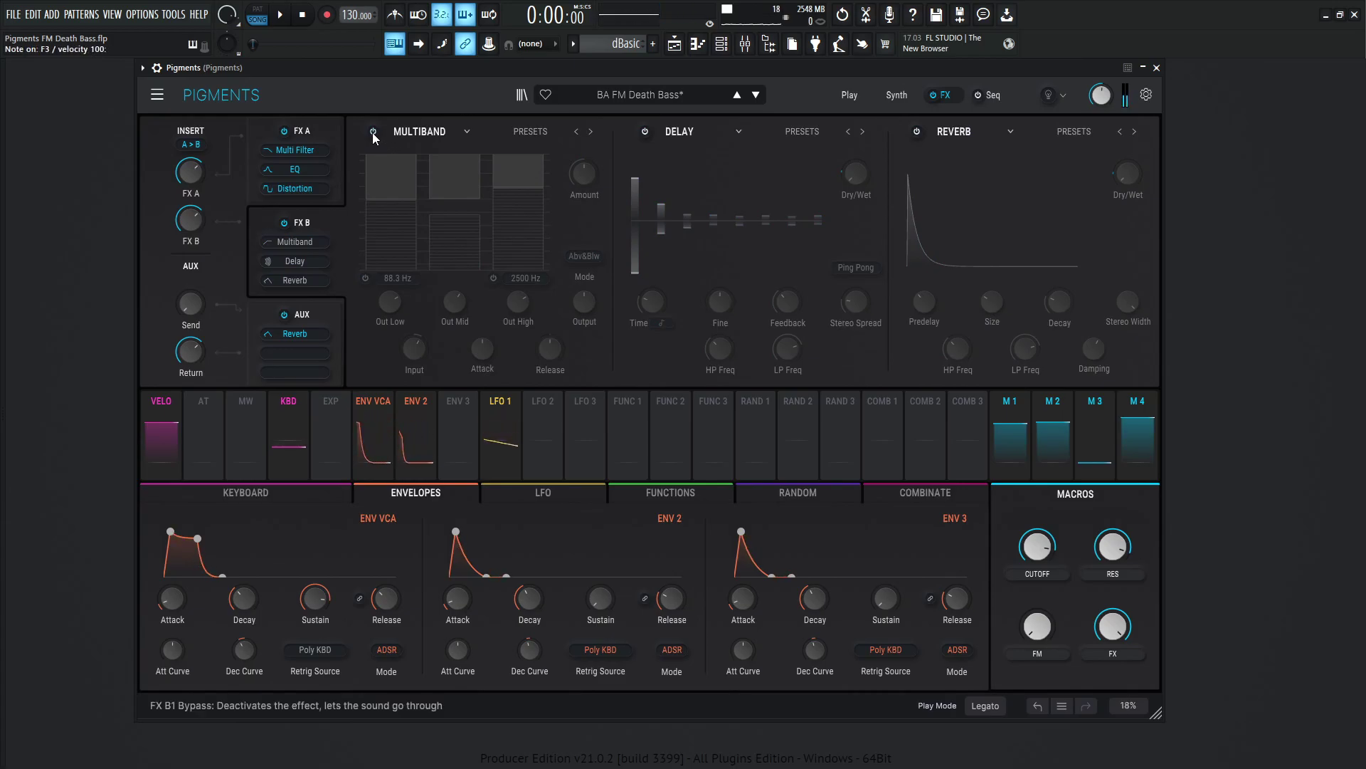
pyautogui.click(373, 132)
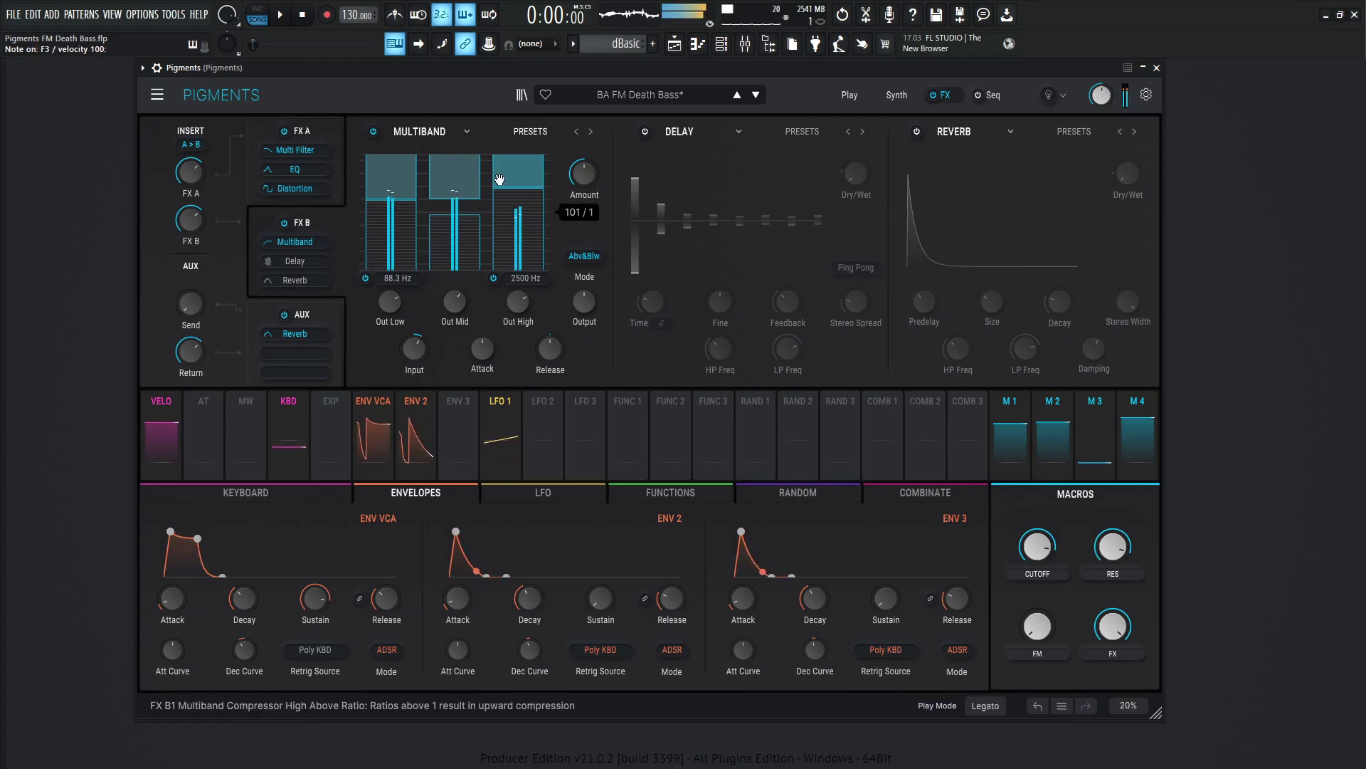
# Re-enable the Delay and inspect its time, fine, feedback, stereo spread, high-pass, low-pass and dry/wet modulation settings.
pyautogui.click(645, 129)
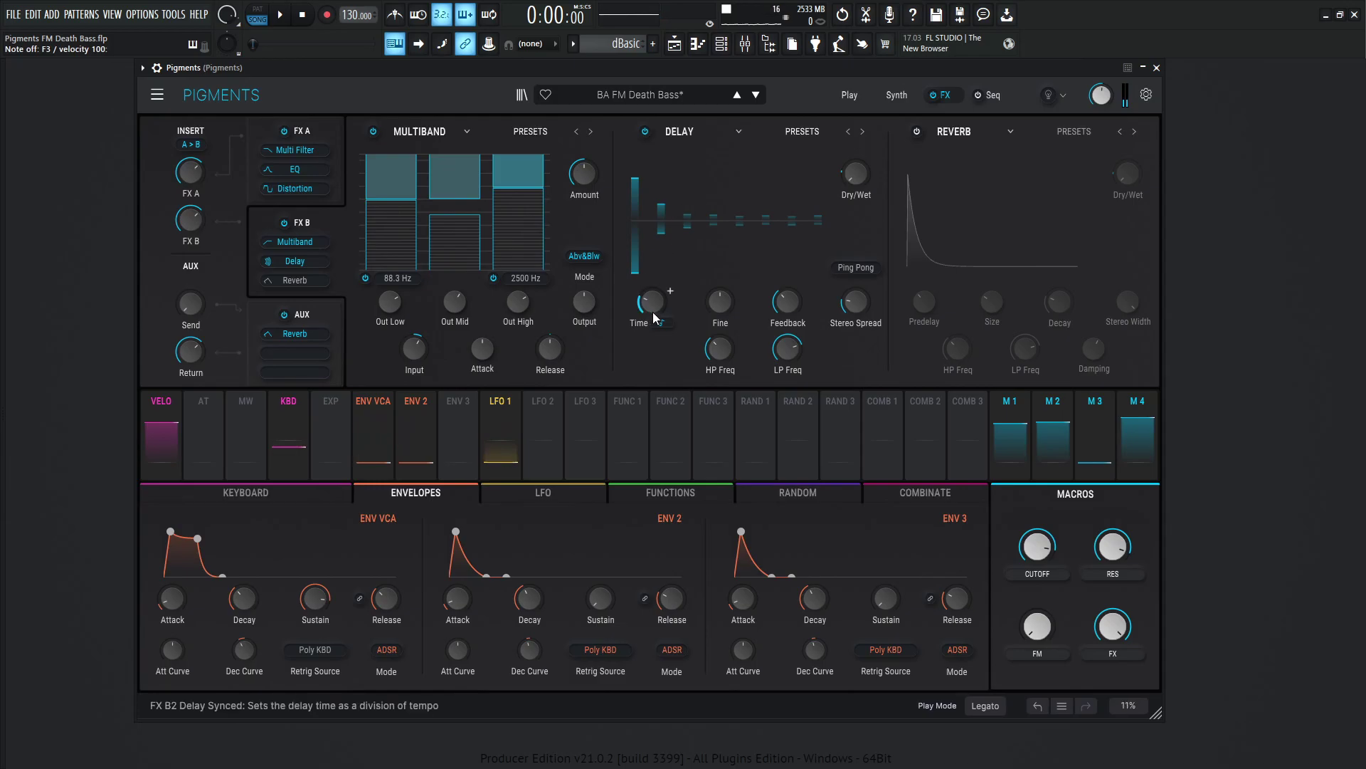
pyautogui.moveTo(652, 311)
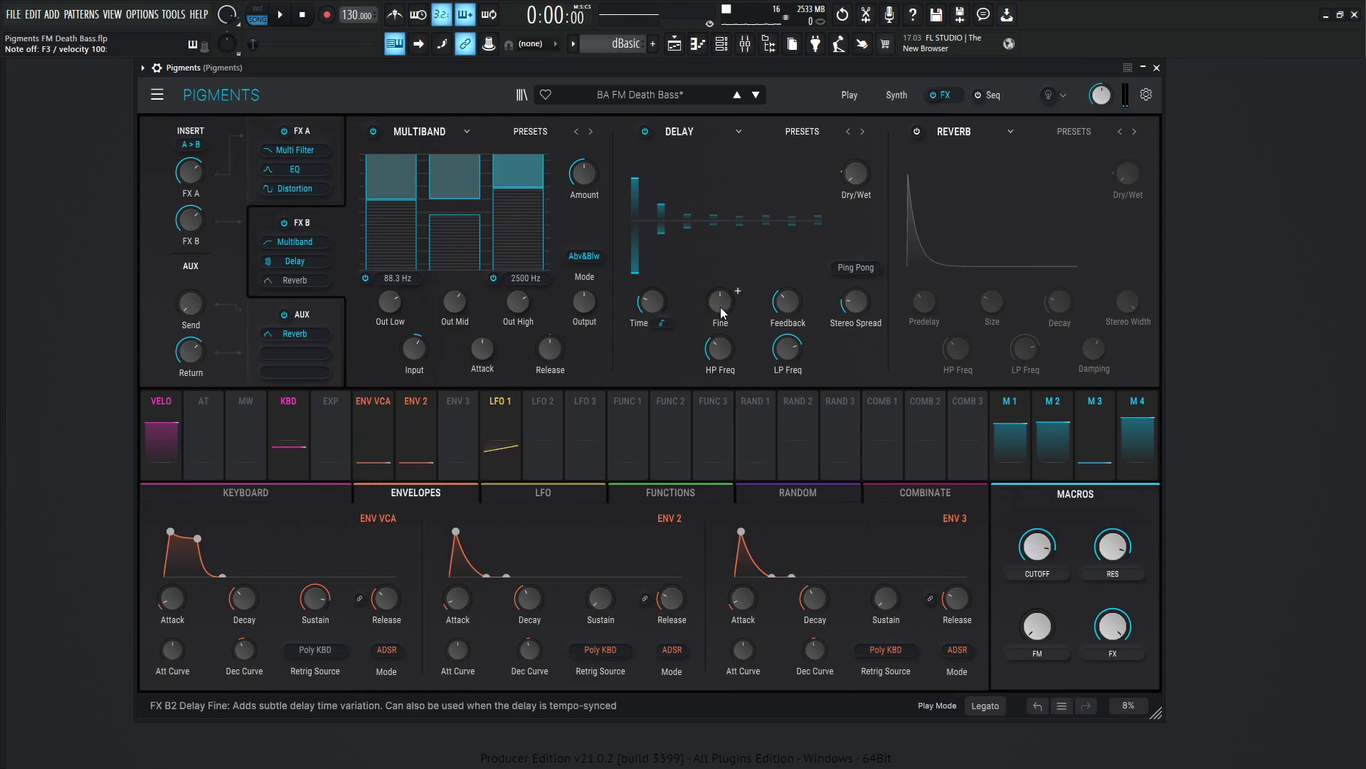
pyautogui.moveTo(787, 308)
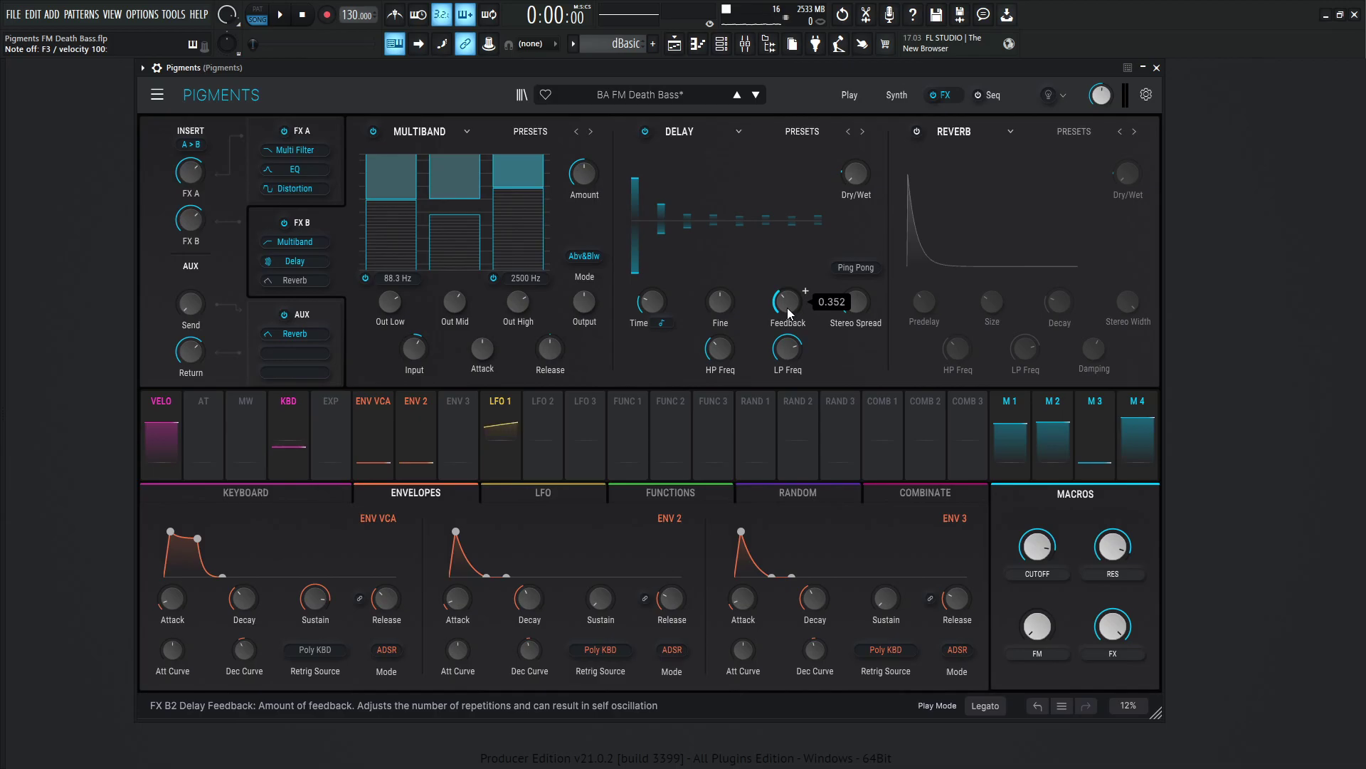
pyautogui.moveTo(864, 309)
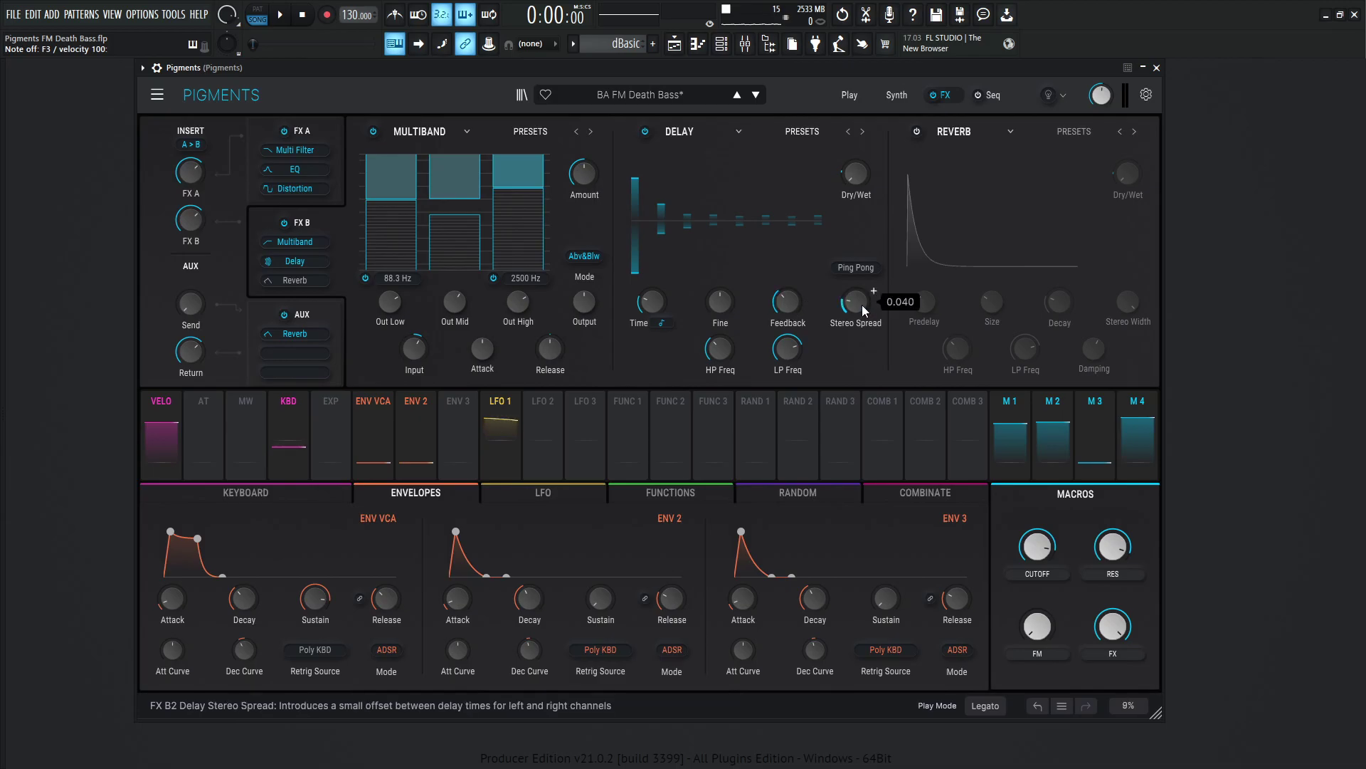
pyautogui.moveTo(729, 353)
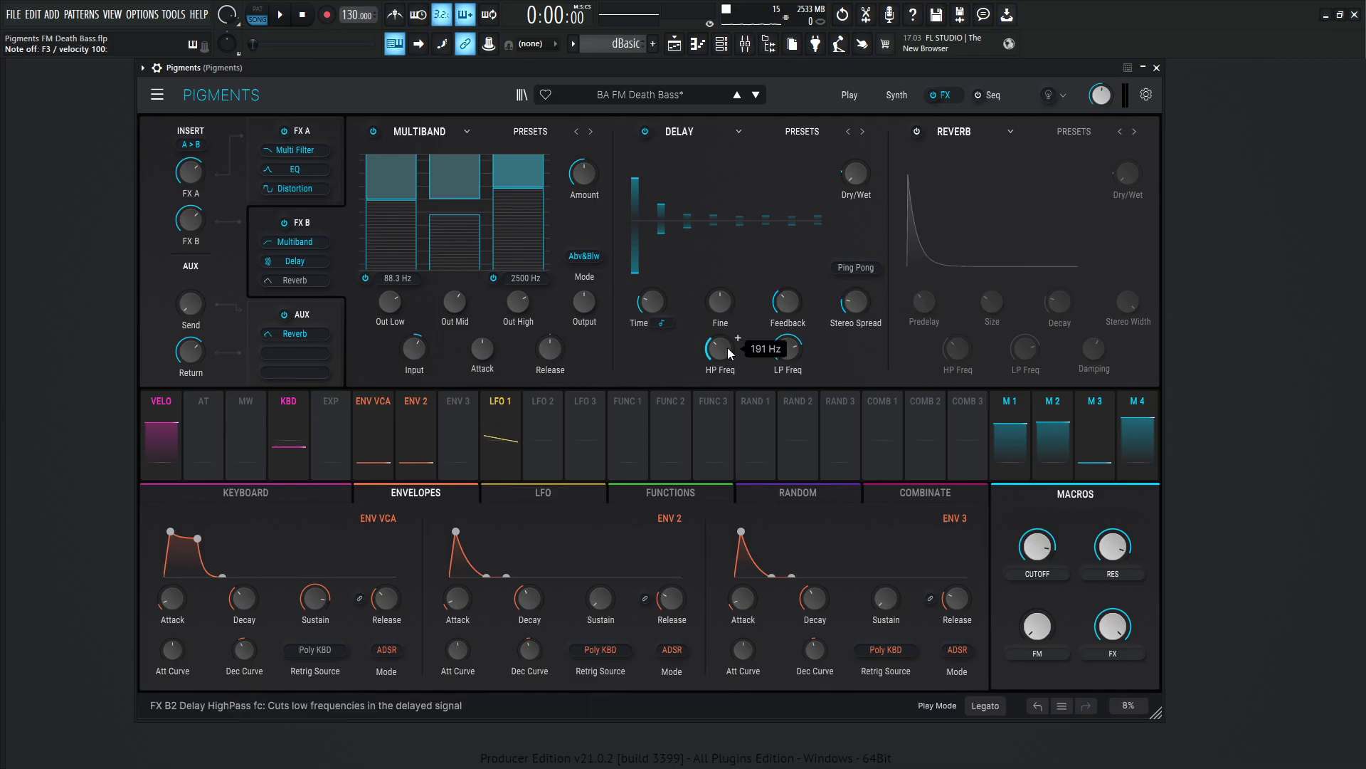
pyautogui.moveTo(792, 353)
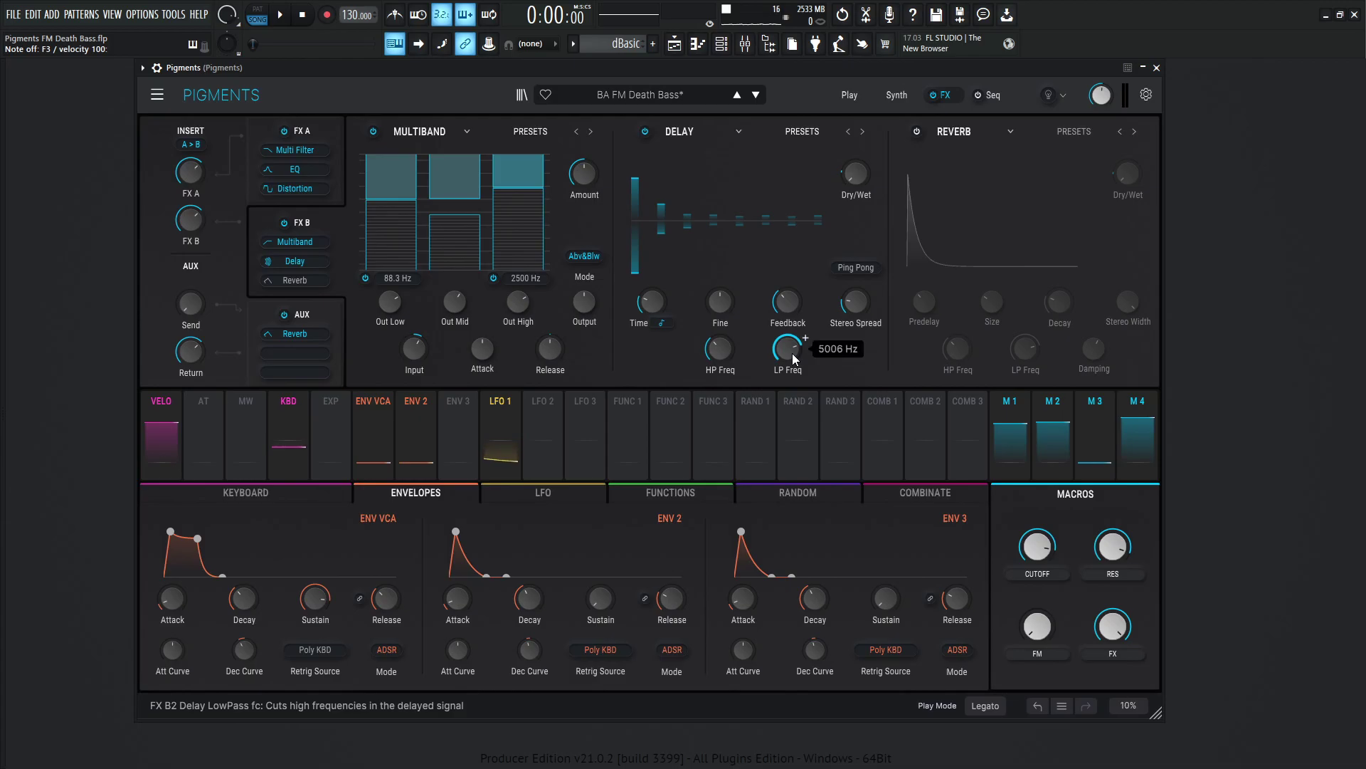
pyautogui.moveTo(870, 168)
pyautogui.moveTo(857, 214)
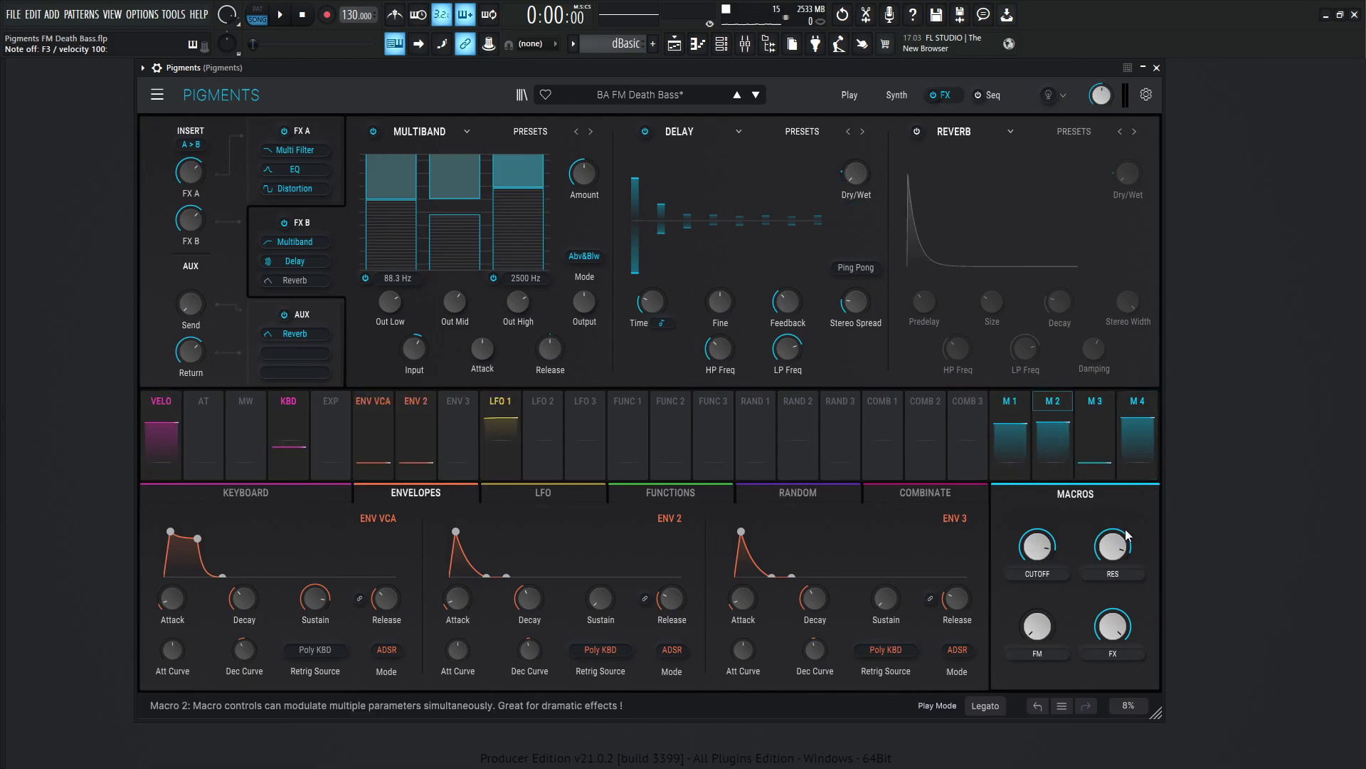
# Re-enable the FX B Reverb and inspect its high-pass, low-pass, predelay, size, decay, stereo width, damping and dry/wet modulation settings.
pyautogui.moveTo(1118, 626)
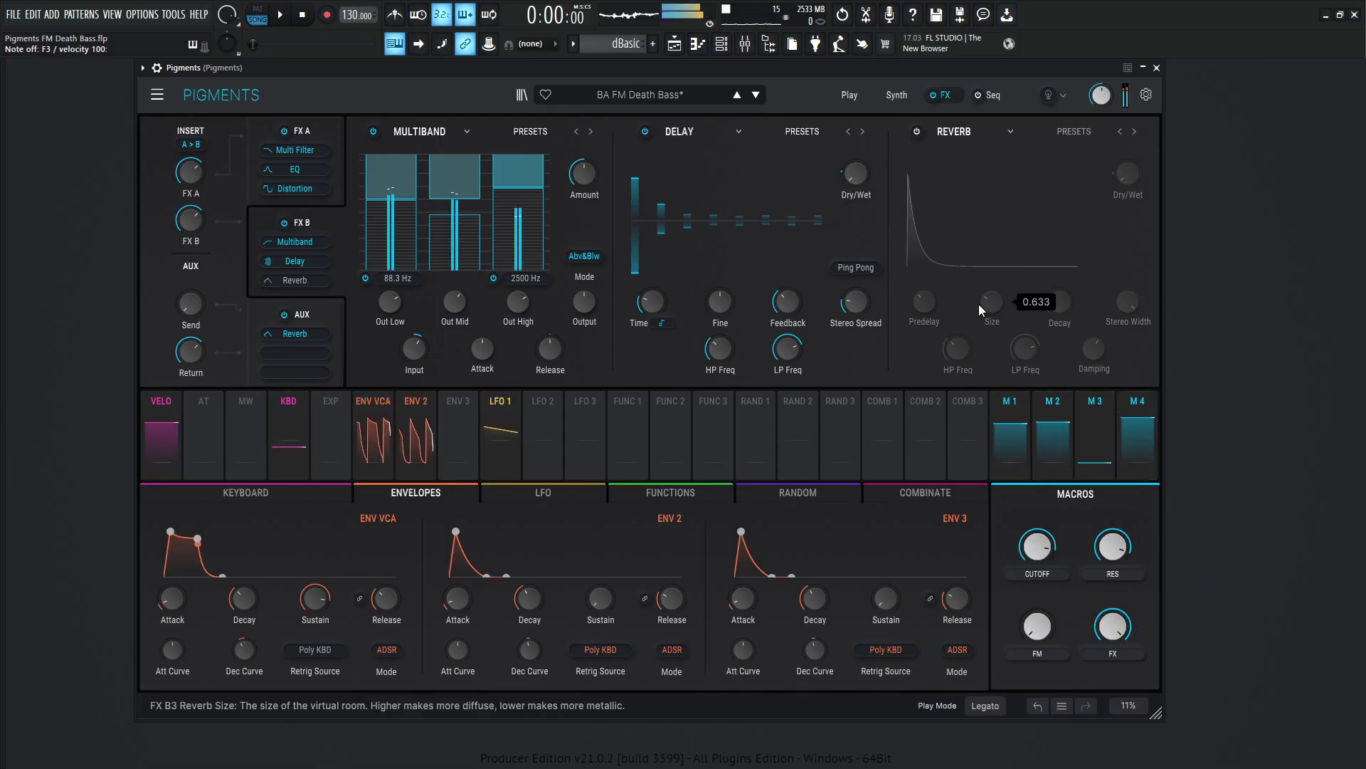
pyautogui.click(918, 132)
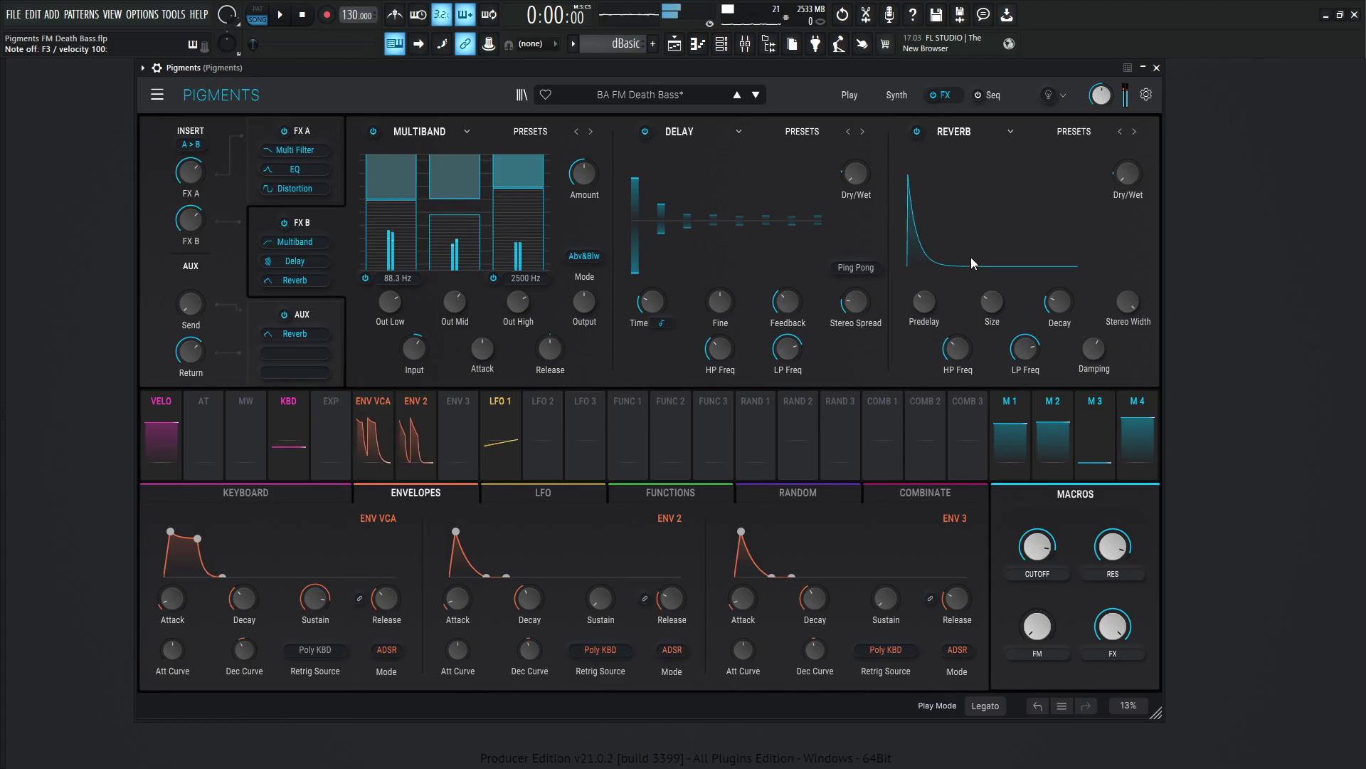
pyautogui.moveTo(961, 350)
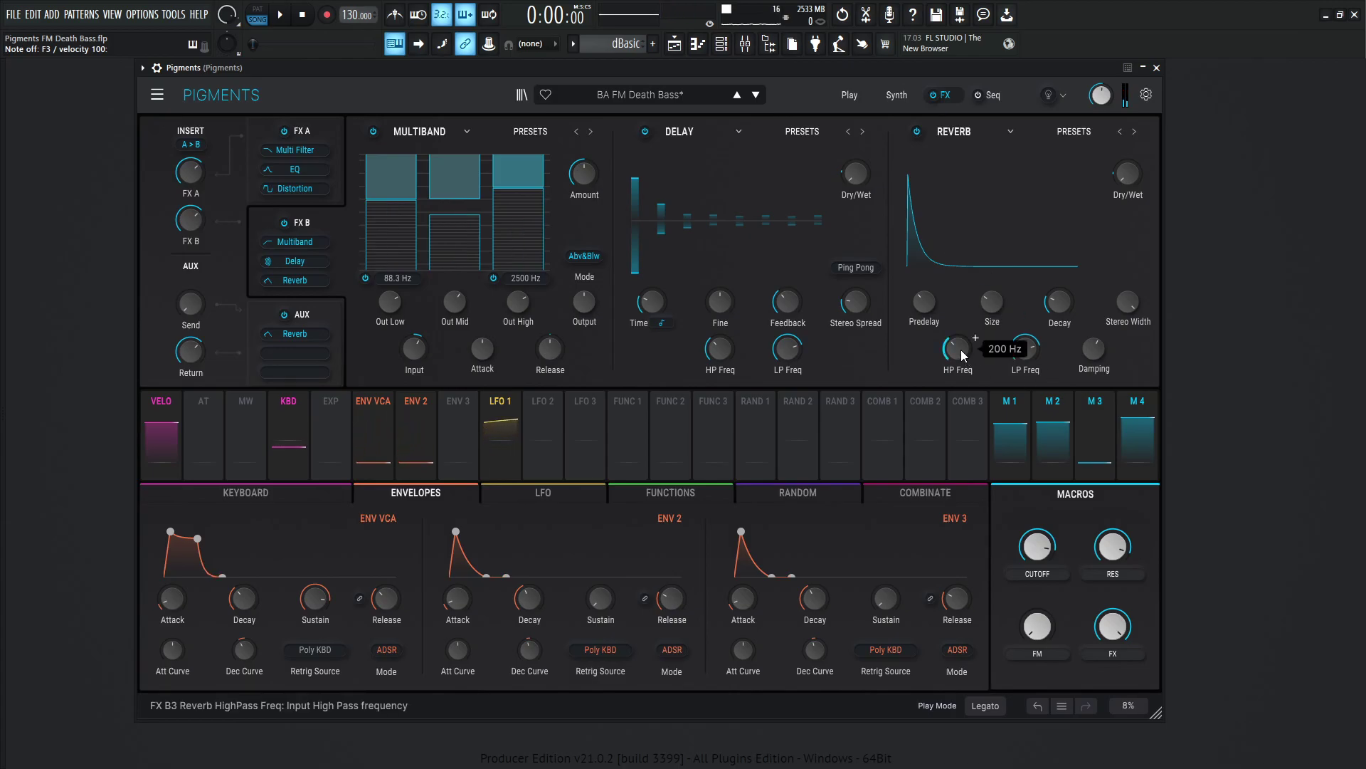
pyautogui.moveTo(1030, 354)
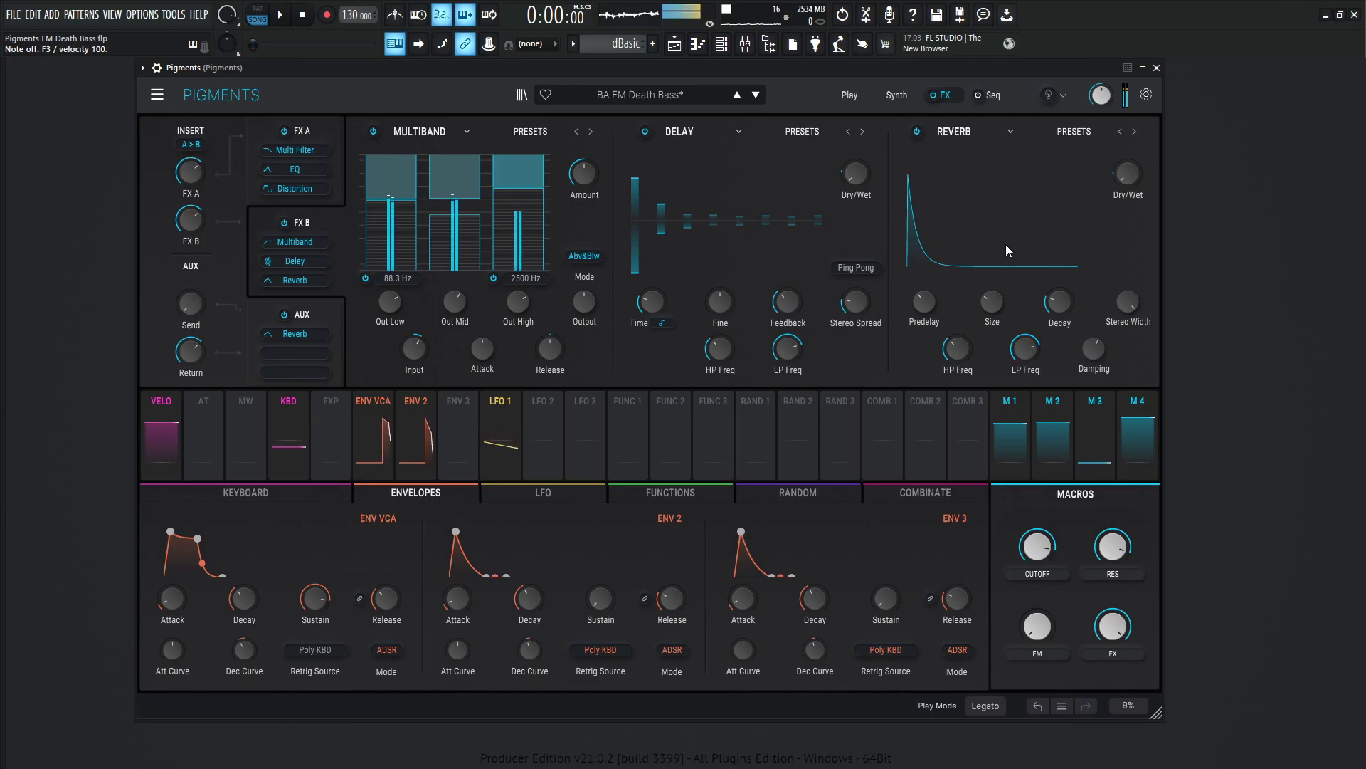
pyautogui.moveTo(918, 306)
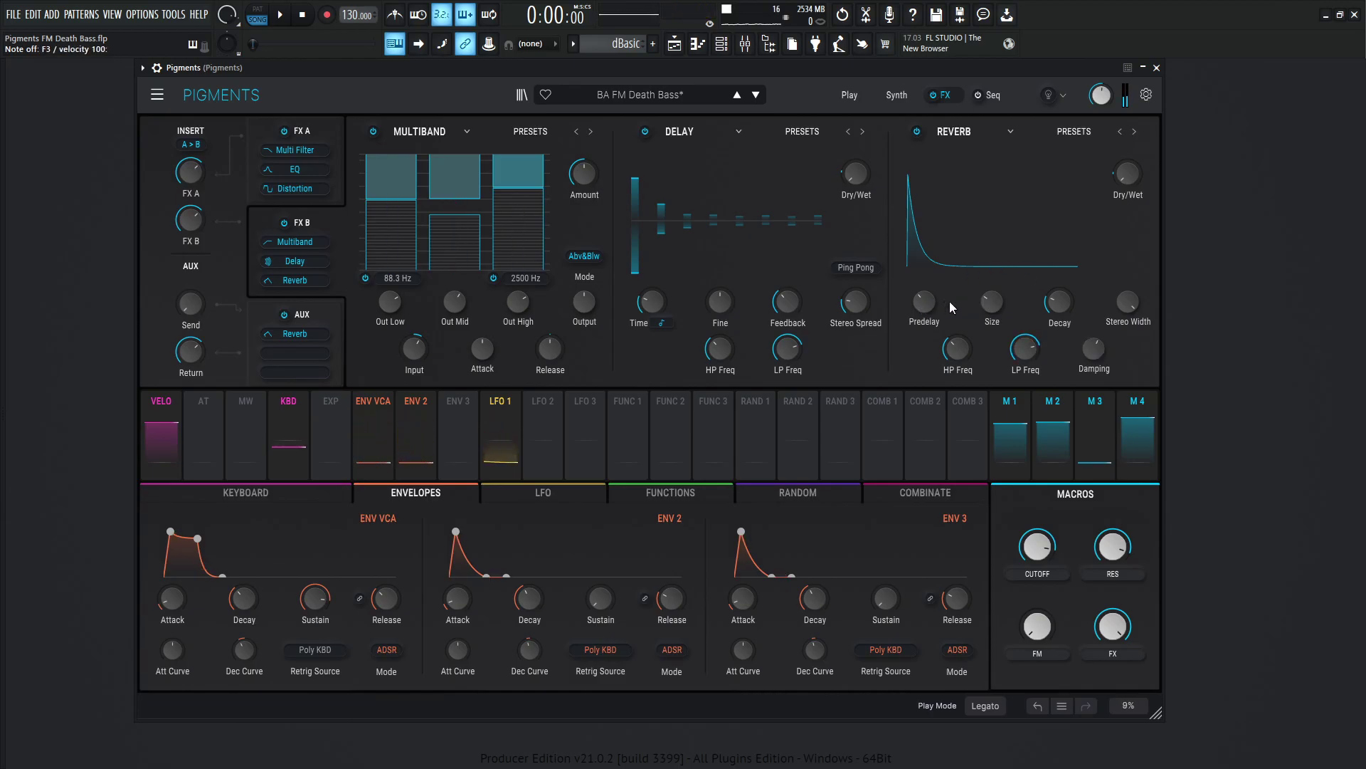
pyautogui.moveTo(995, 304)
pyautogui.moveTo(1069, 304)
pyautogui.moveTo(1130, 305)
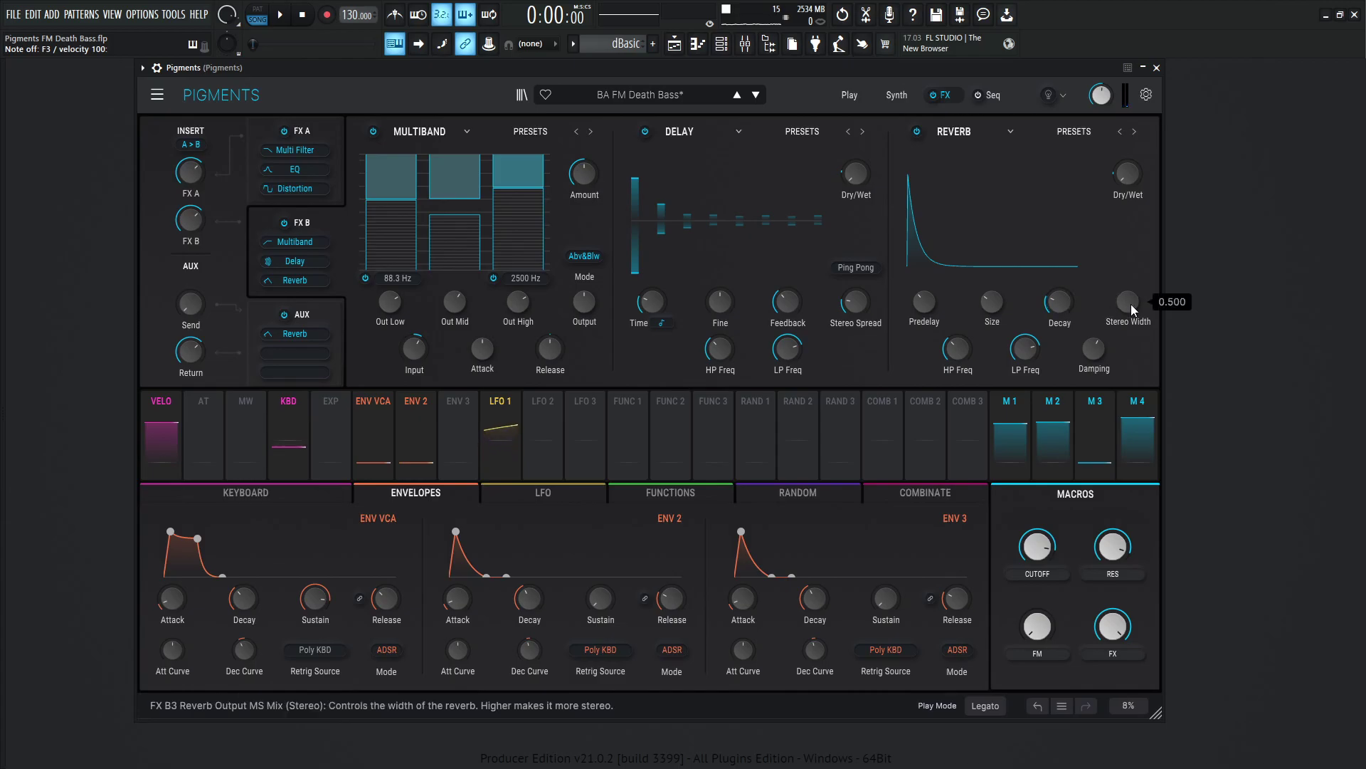
pyautogui.moveTo(1091, 357)
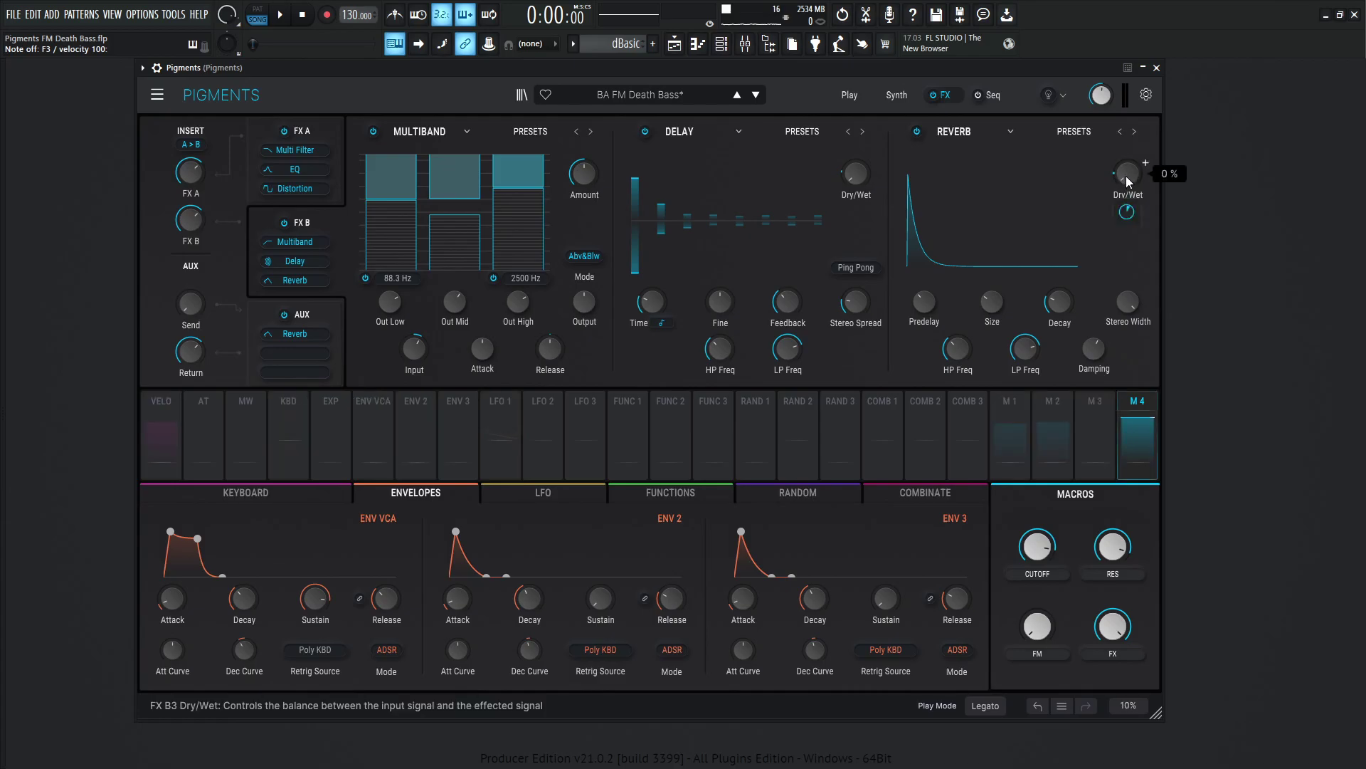
pyautogui.moveTo(1127, 215)
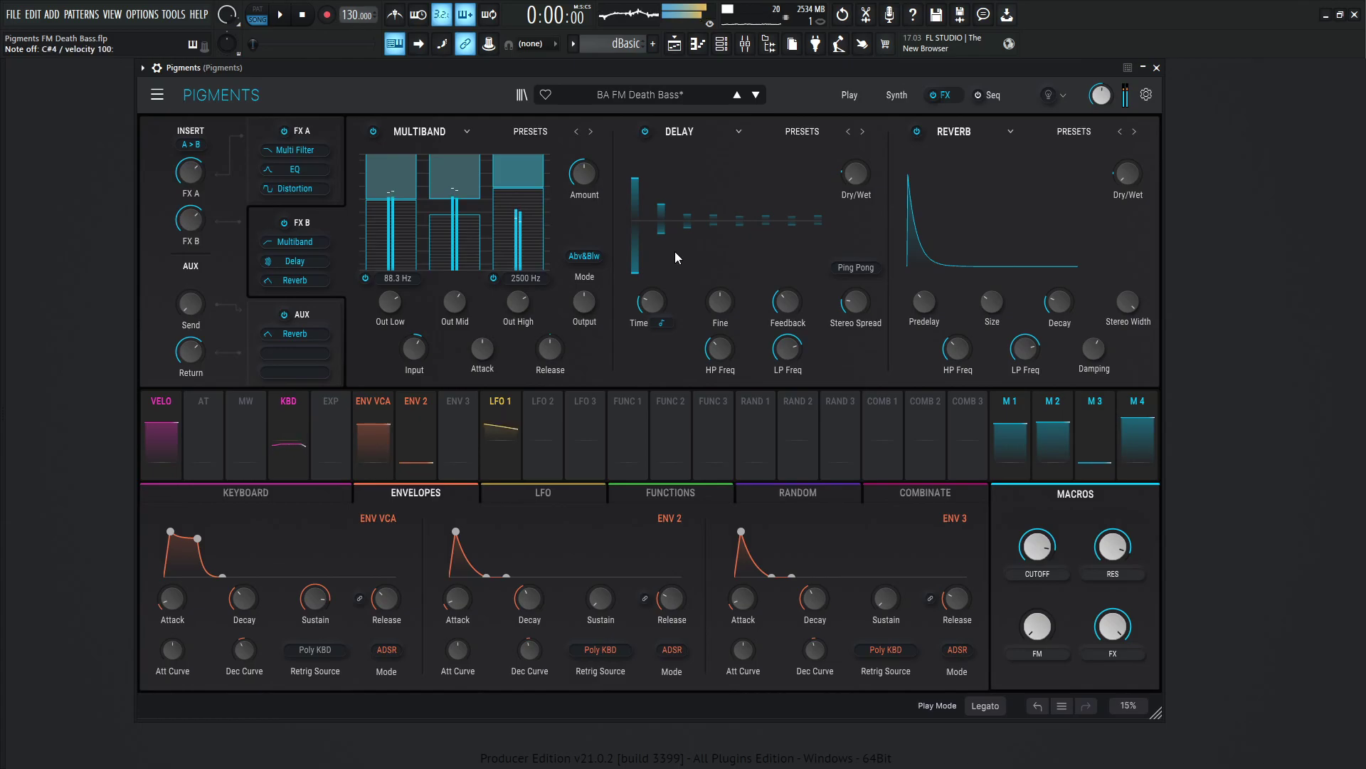
# Return to the synth engines view and raise the Cutoff macro to about 0.912.
pyautogui.click(902, 95)
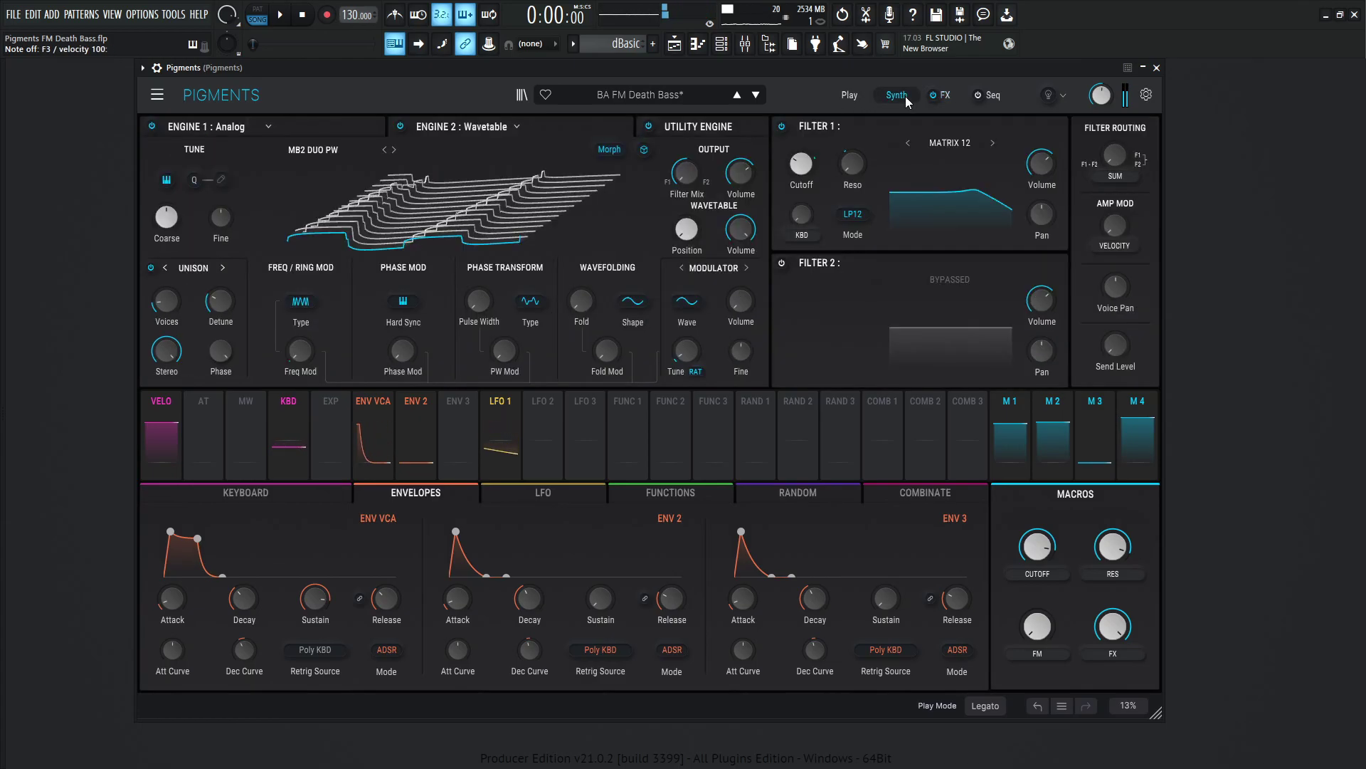
pyautogui.moveTo(1035, 550)
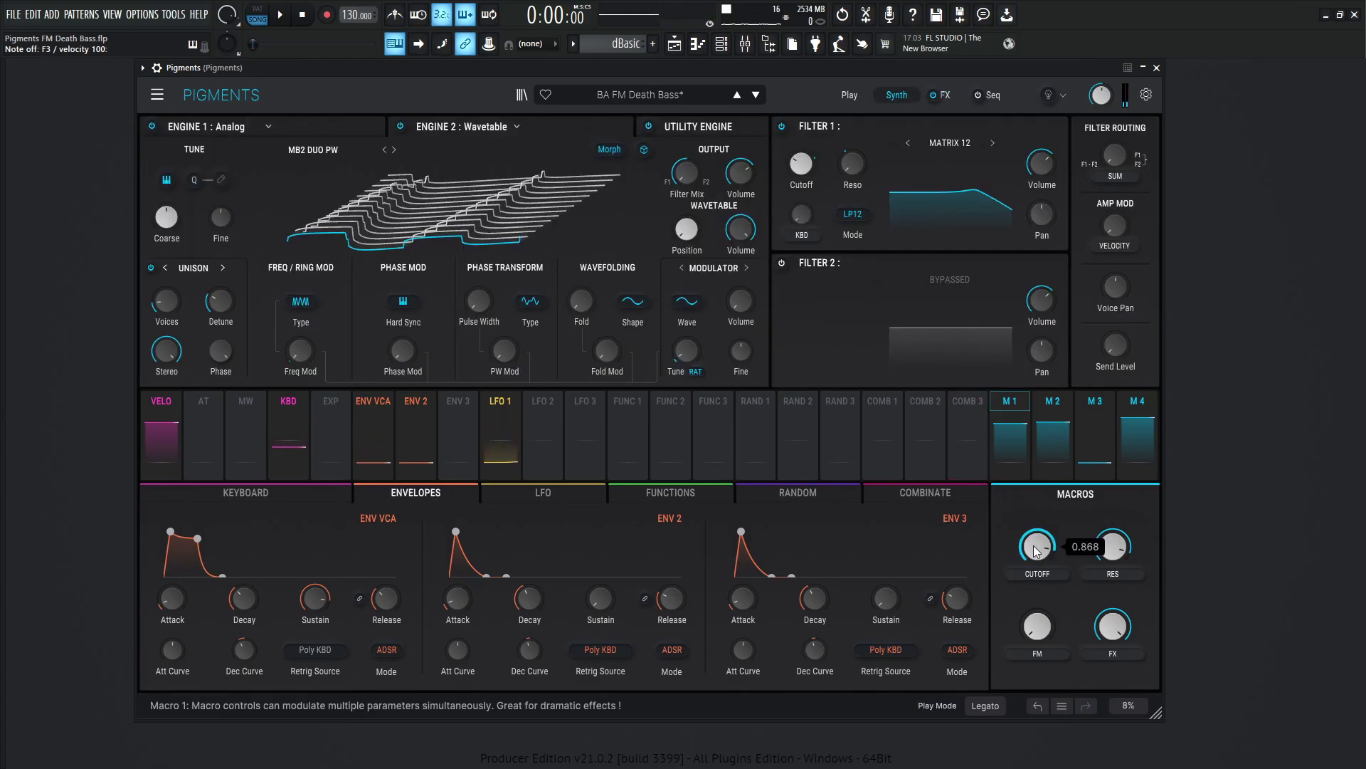
pyautogui.moveTo(1035, 549)
pyautogui.mouseDown()
pyautogui.moveTo(1036, 640)
pyautogui.moveTo(1036, 548)
pyautogui.mouseUp()
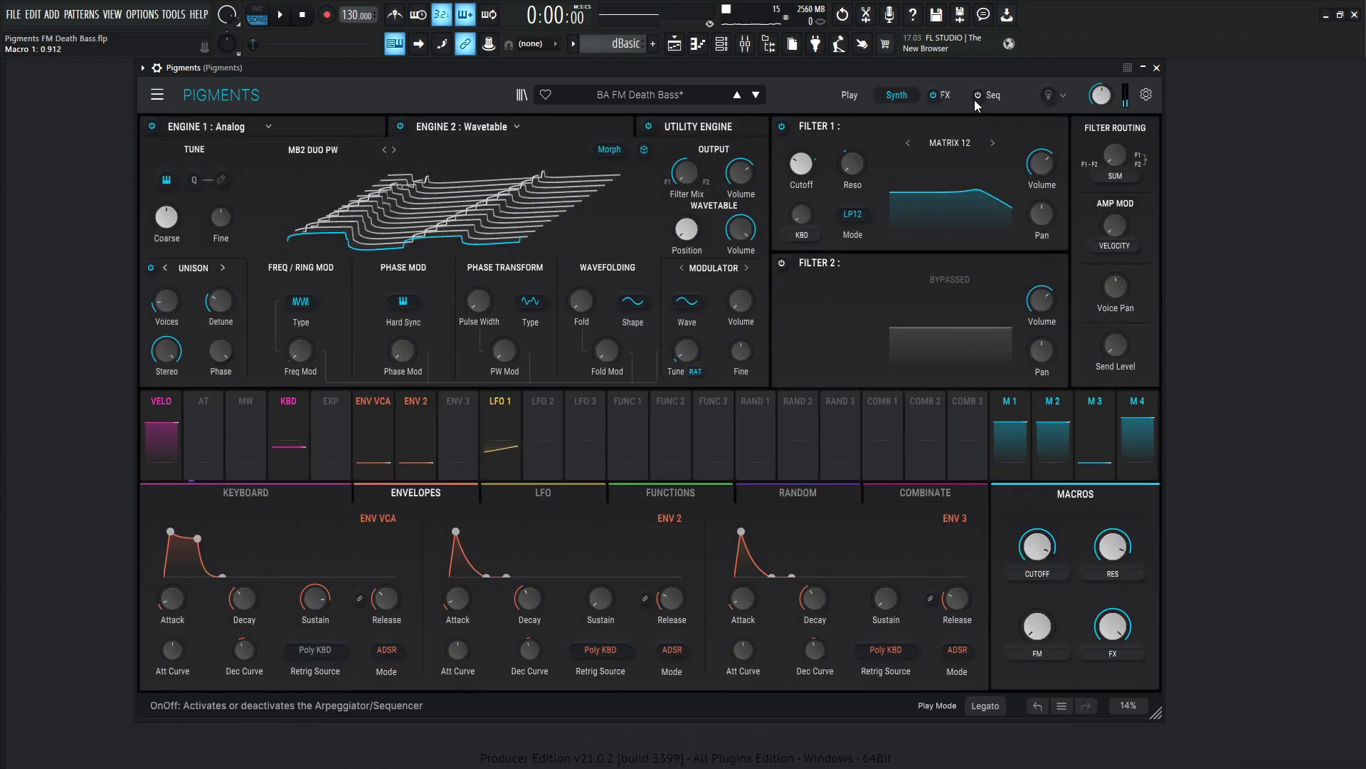
# Sweep the Cutoff macro down and back up with the sequencer temporarily enabled, leaving the sequencer off.
pyautogui.click(977, 95)
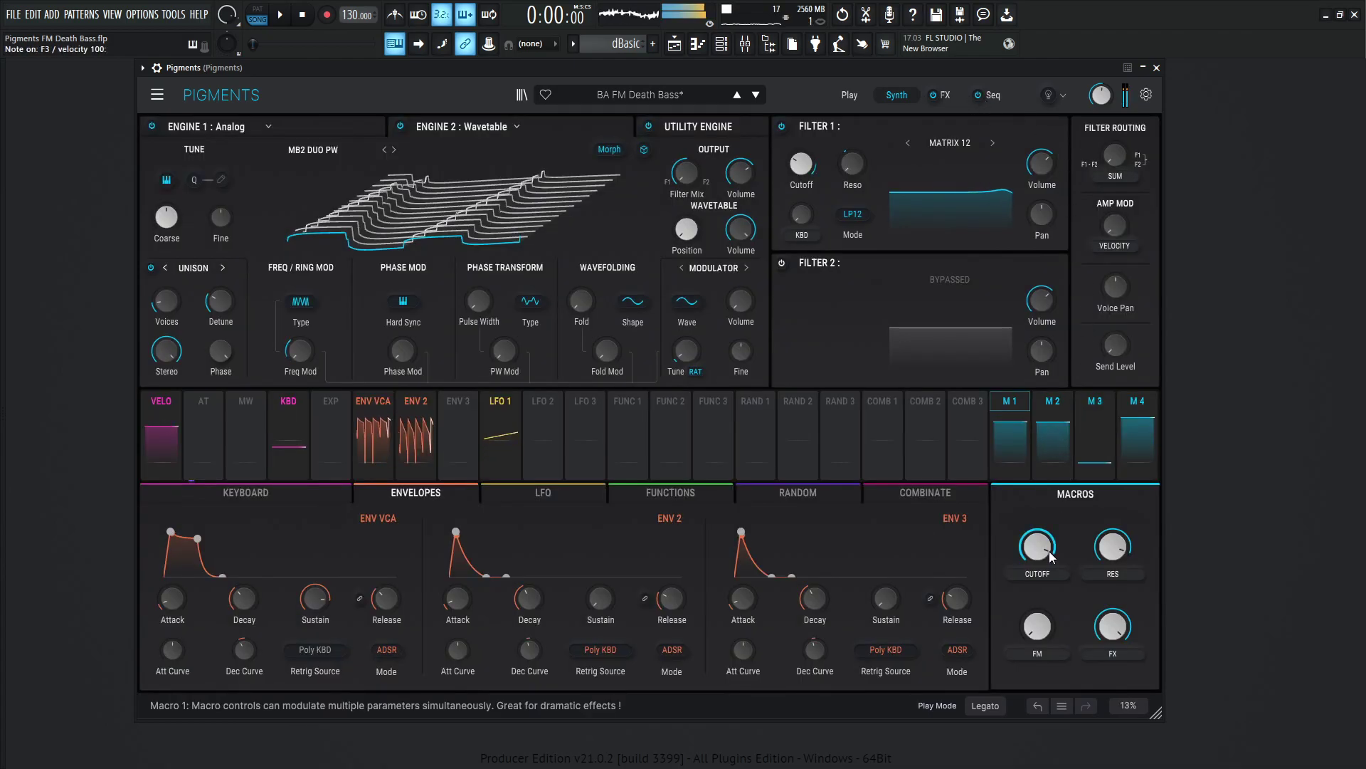
pyautogui.moveTo(1037, 546); pyautogui.dragTo(1037, 617)
pyautogui.moveTo(1037, 569); pyautogui.dragTo(1098, 515)
pyautogui.click(977, 96)
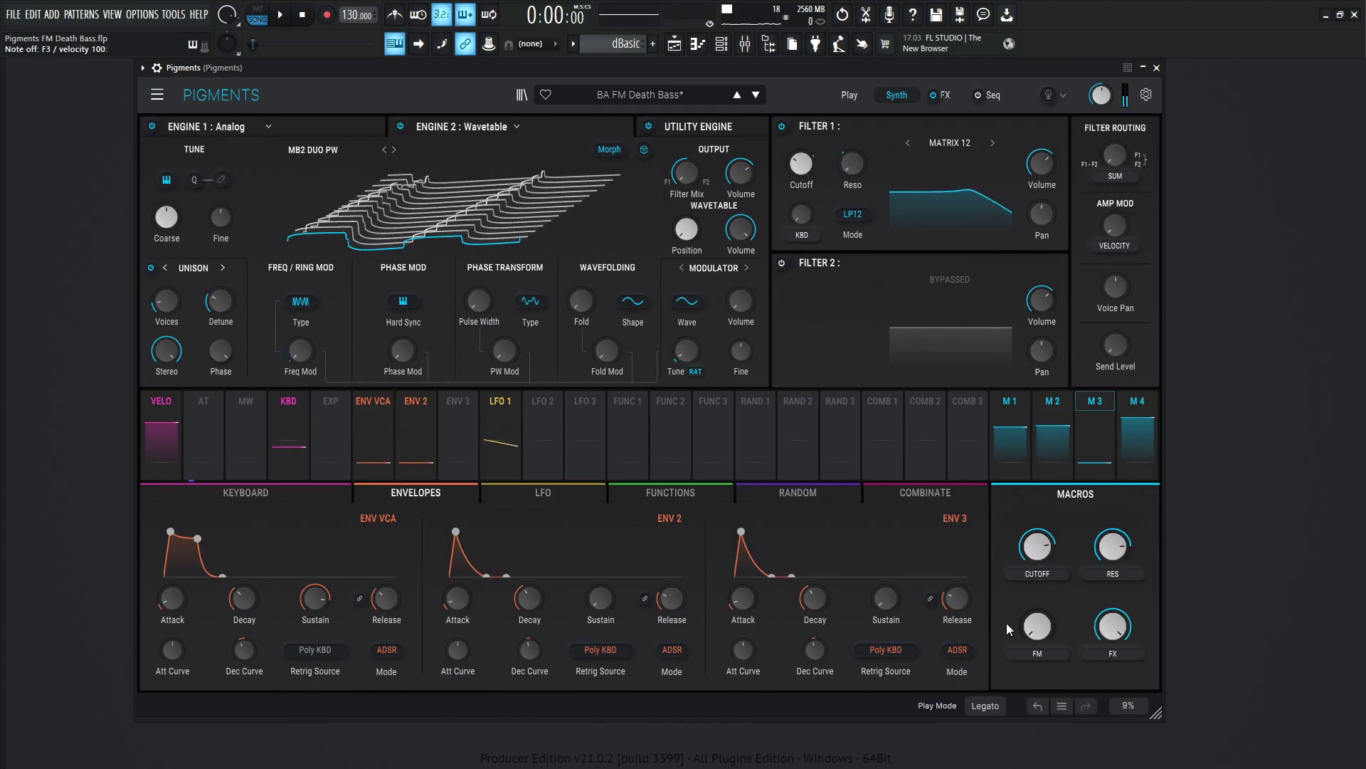
# Raise the FM macro to about 0.112 and inspect its modulation routing to the Mod Amount in Engine 1.
pyautogui.moveTo(1039, 637)
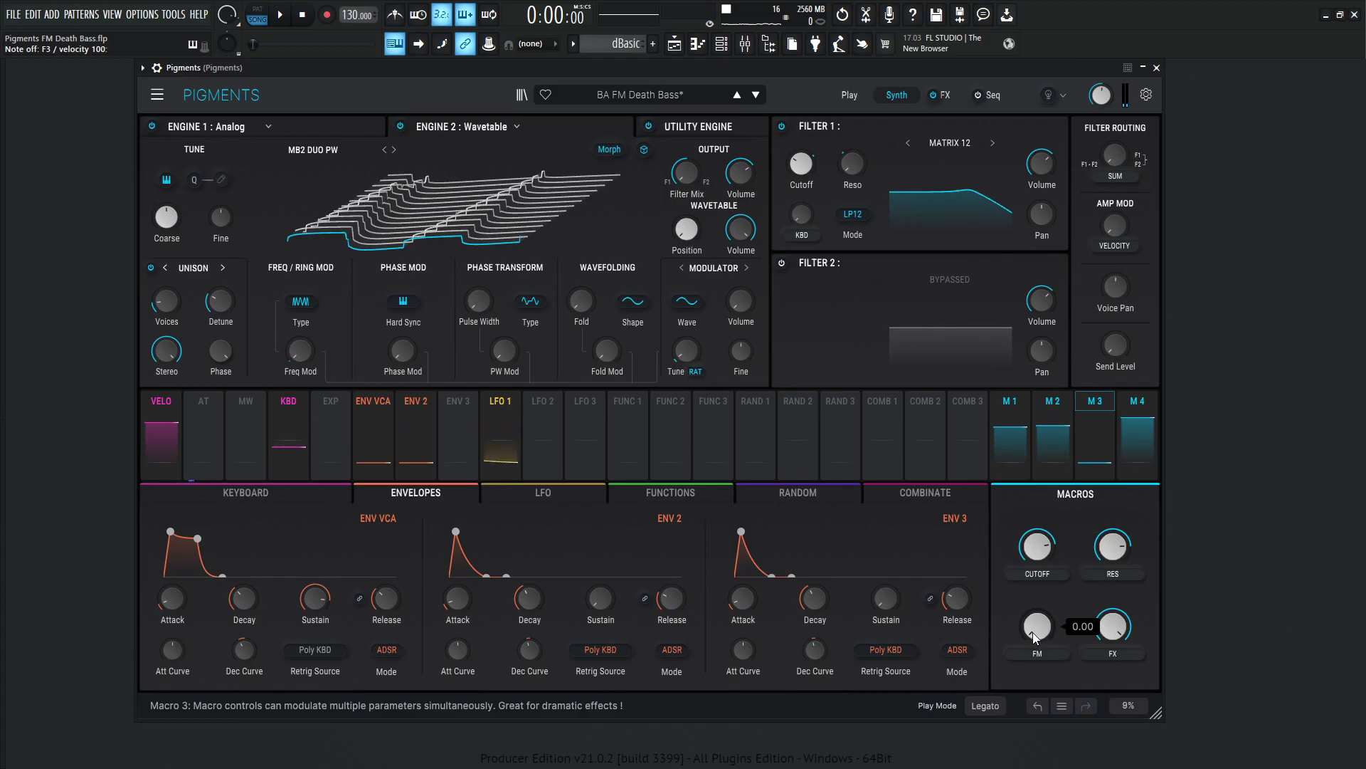
pyautogui.moveTo(1033, 632)
pyautogui.mouseDown()
pyautogui.moveTo(1033, 576)
pyautogui.moveTo(1033, 627)
pyautogui.mouseUp()
pyautogui.click(1094, 435)
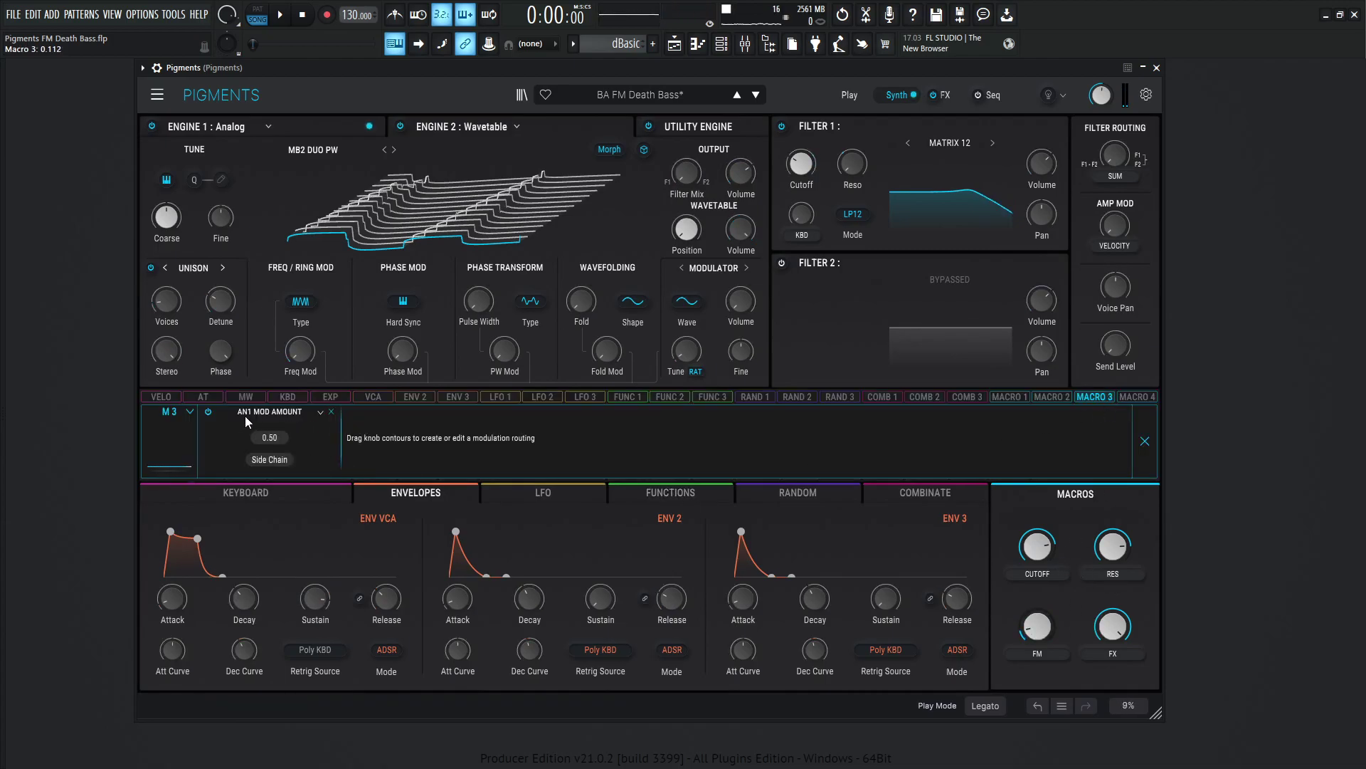
pyautogui.click(311, 126)
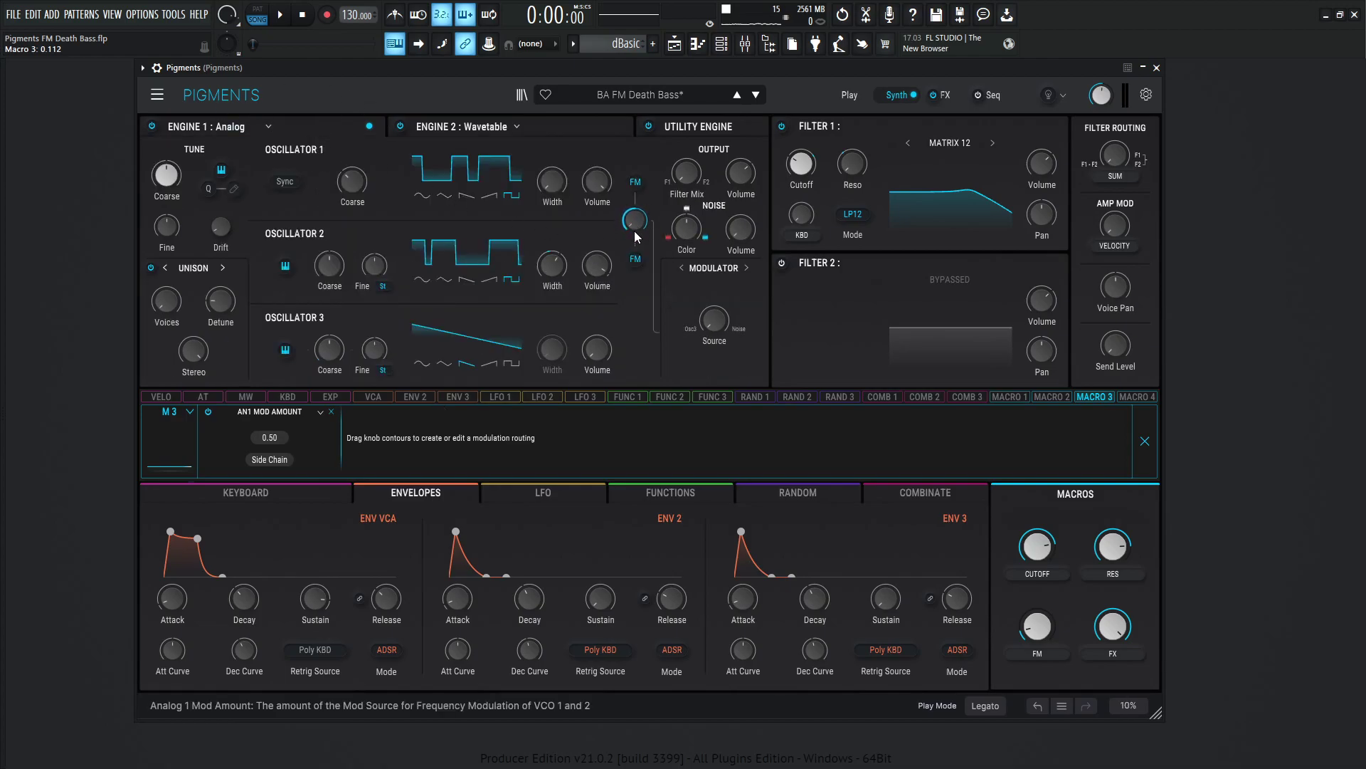
pyautogui.click(1152, 459)
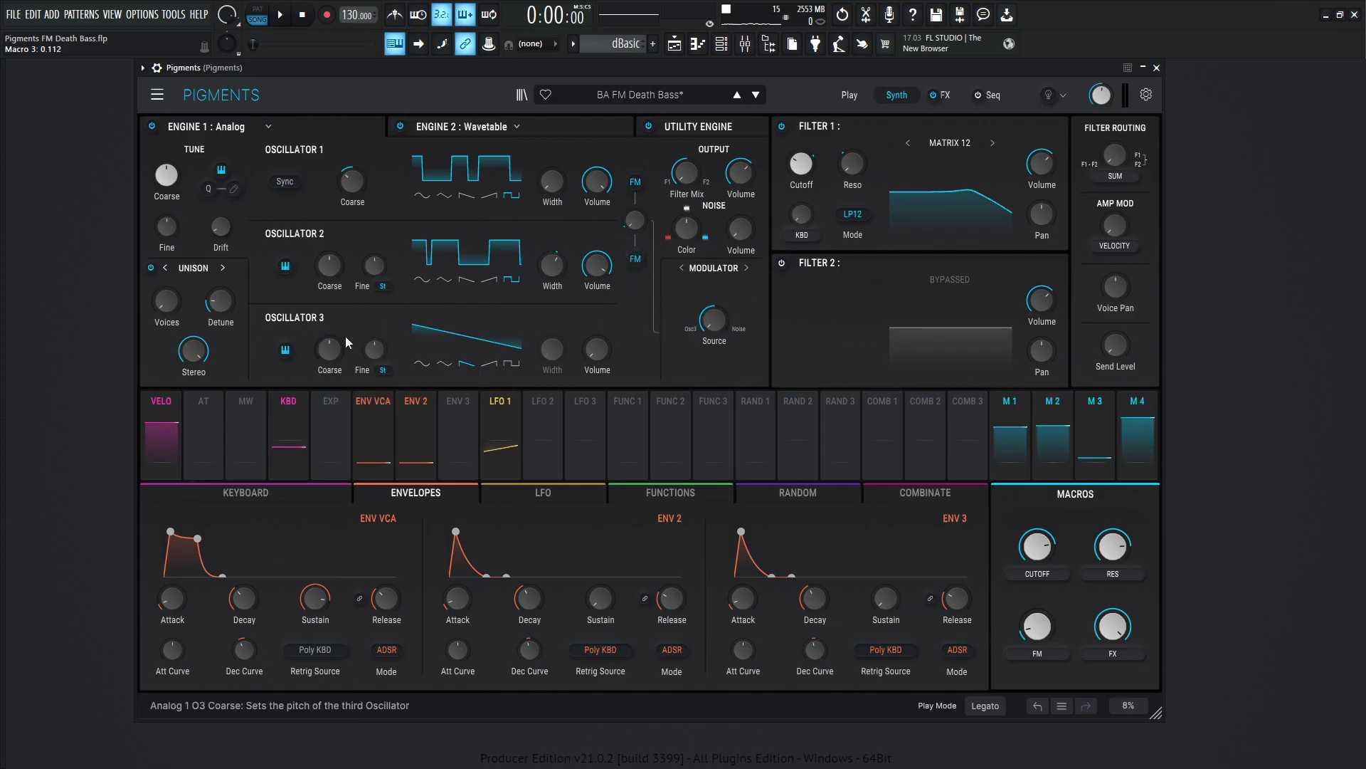
# Audition F3 notes while raising the FM macro through about 0.368 and 0.688, leaving it at about 0.612.
pyautogui.press('v')
pyautogui.press('v')
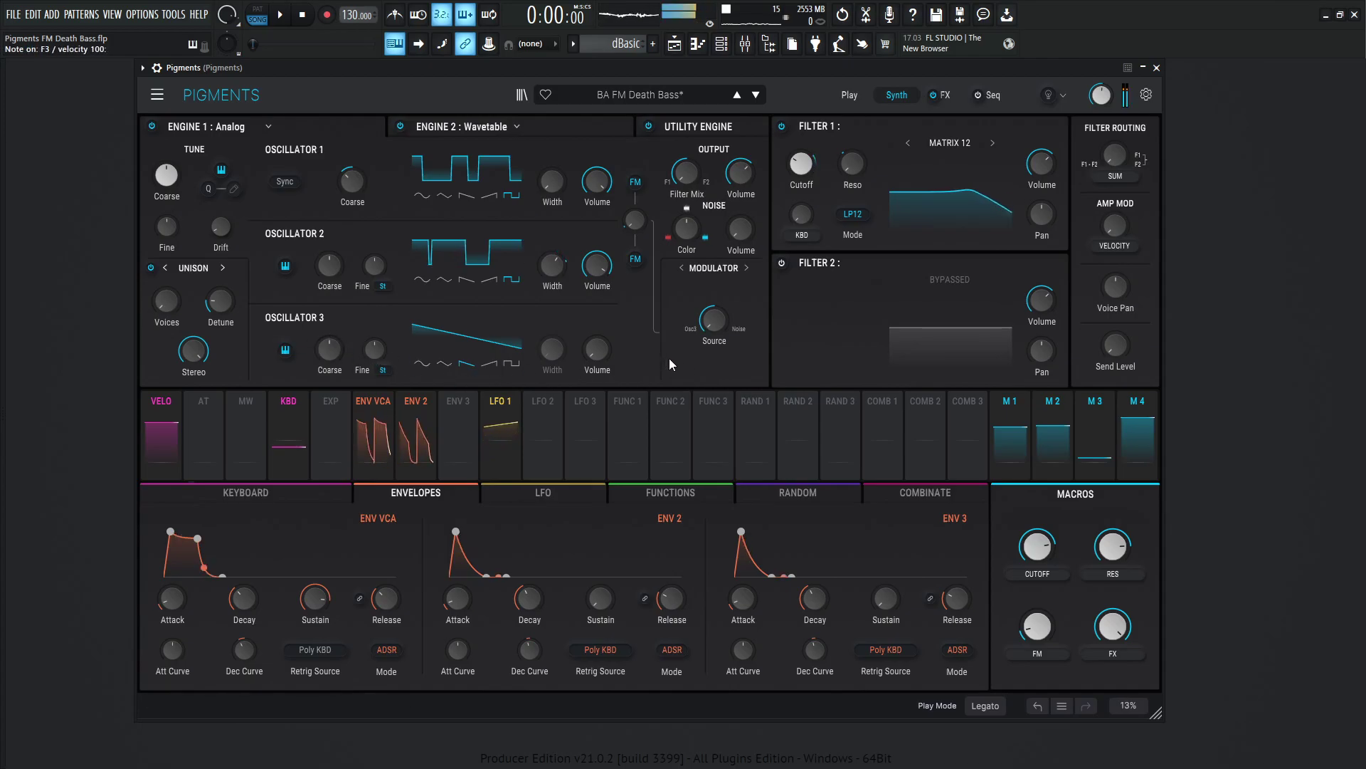
pyautogui.moveTo(1037, 626)
pyautogui.mouseDown()
pyautogui.moveTo(1037, 641)
pyautogui.moveTo(1037, 574)
pyautogui.moveTo(1037, 650)
pyautogui.moveTo(1037, 638)
pyautogui.mouseUp()
pyautogui.press('v')
pyautogui.press('v')
pyautogui.press('v')
pyautogui.press('v')
pyautogui.press('v')
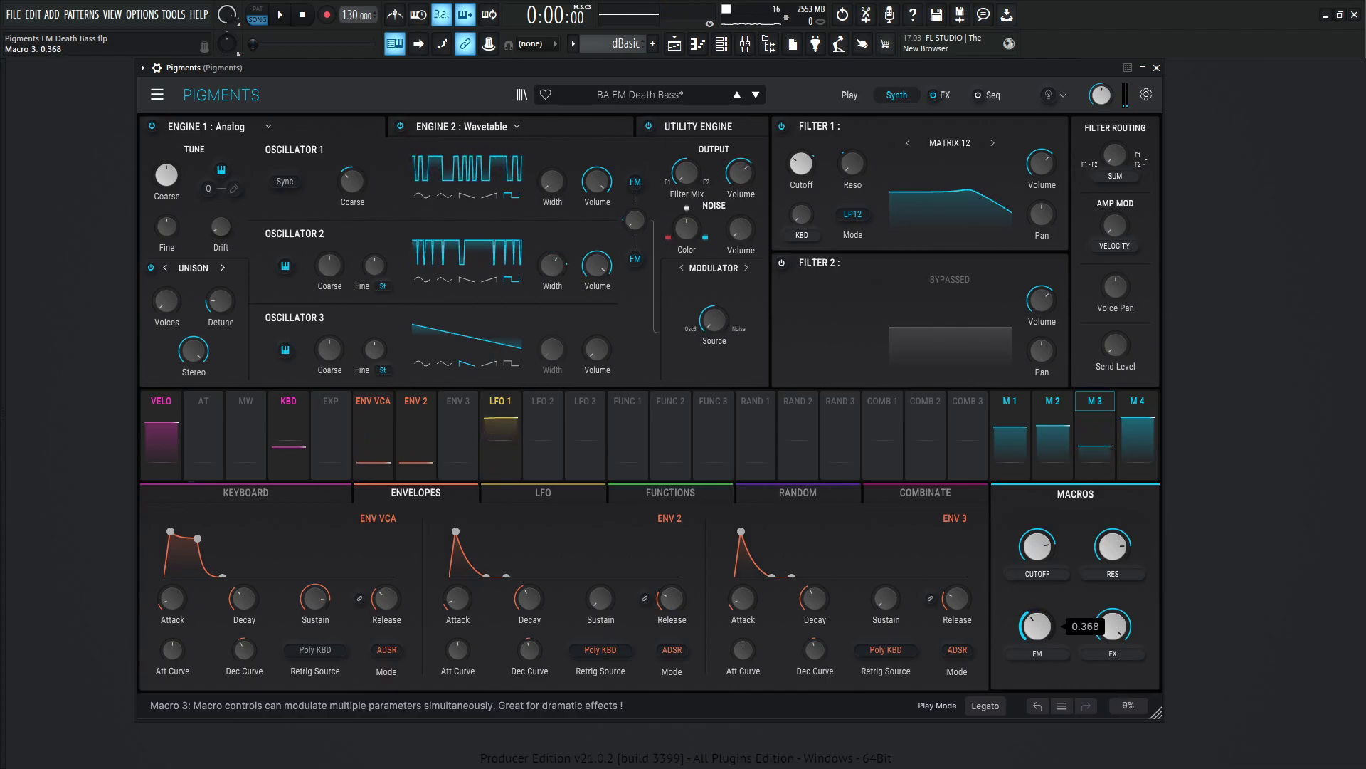
pyautogui.moveTo(1036, 641); pyautogui.dragTo(1044, 603)
pyautogui.press('space')
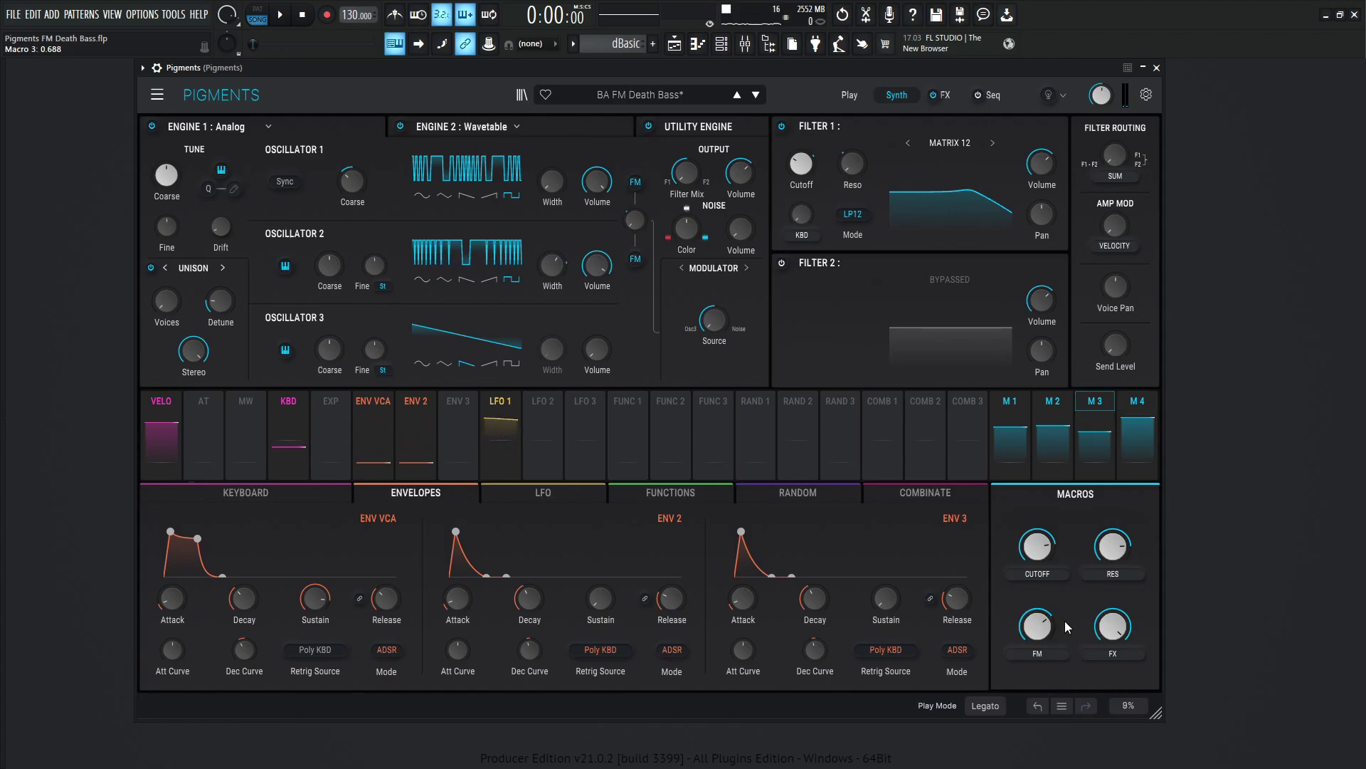
pyautogui.moveTo(1042, 623); pyautogui.dragTo(1043, 634)
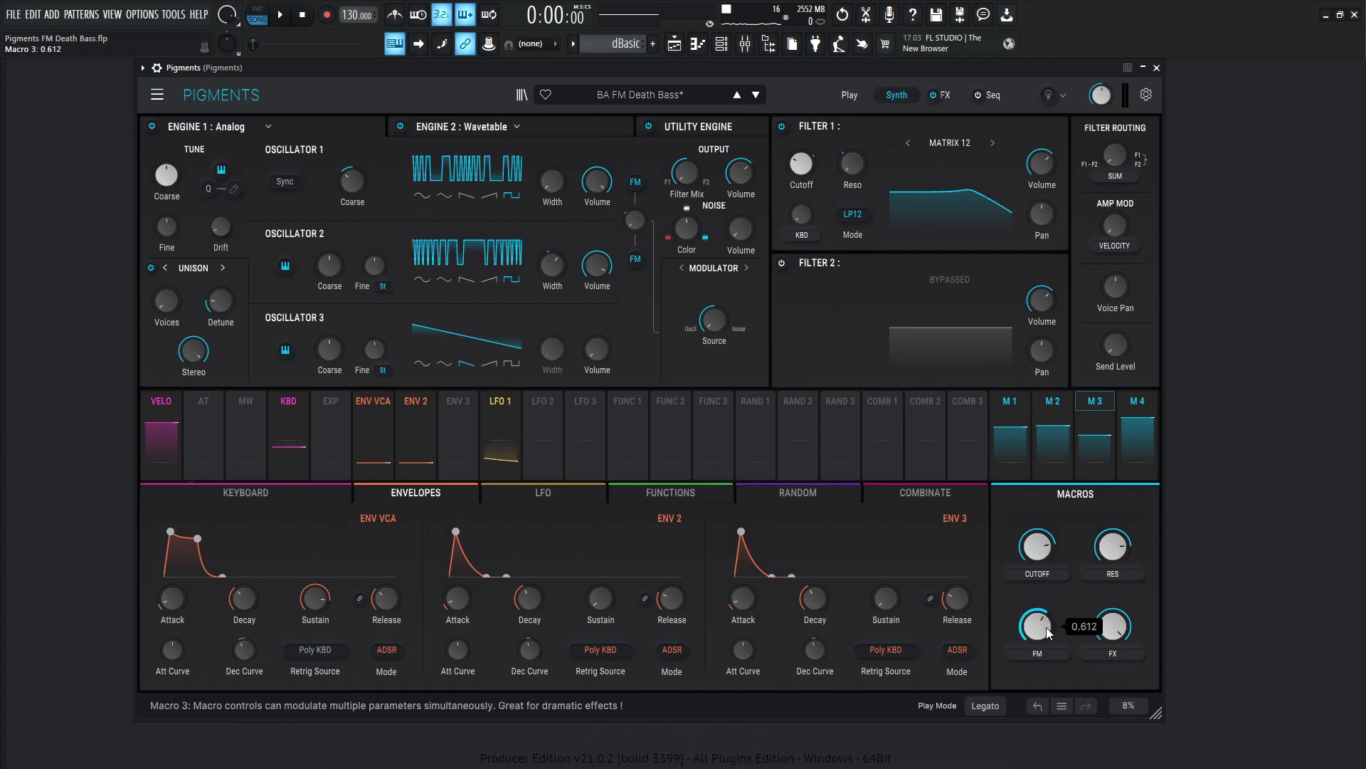